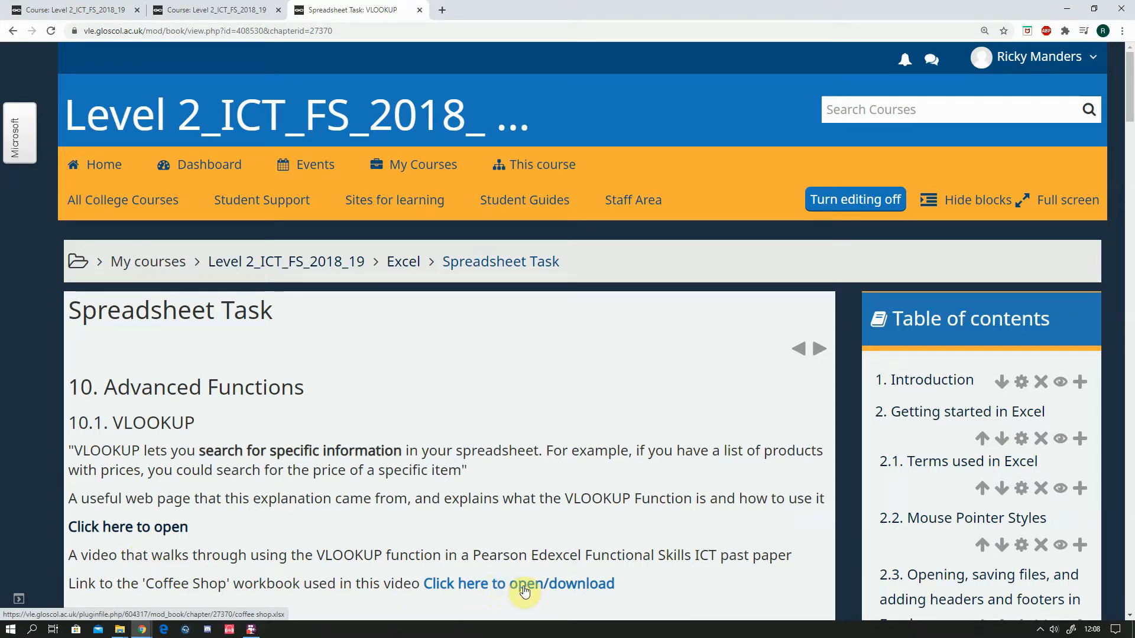
Step: Download the coffee shop.xlsx workbook from the 'Coffee Shop' link on the VLOOKUP page and open it maximized in Excel
left_click(523, 586)
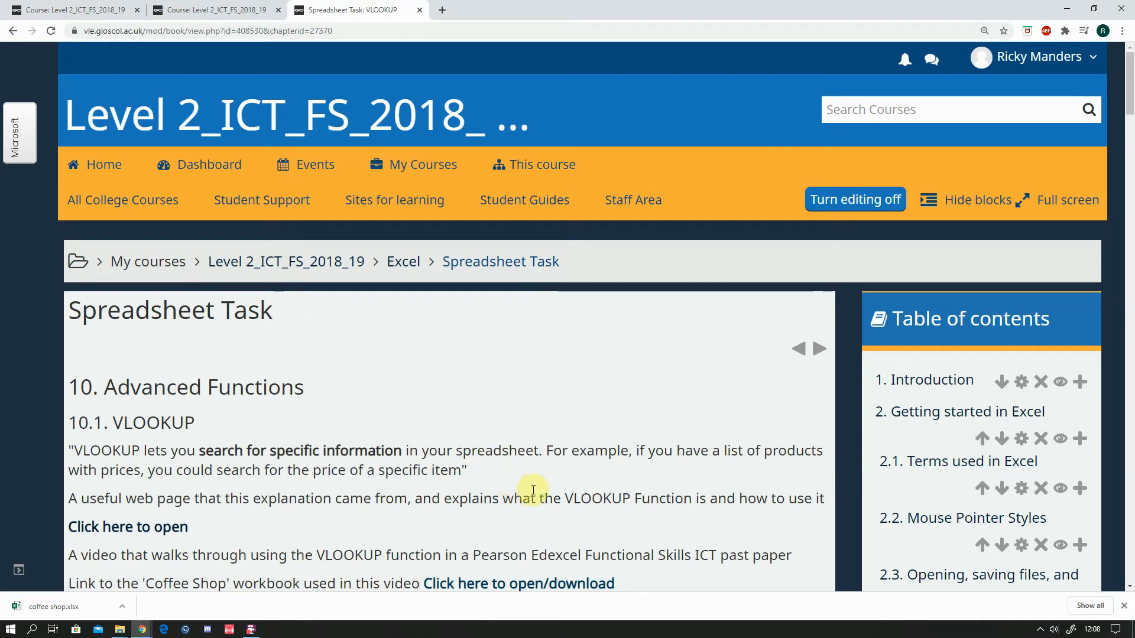
right_click(518, 585)
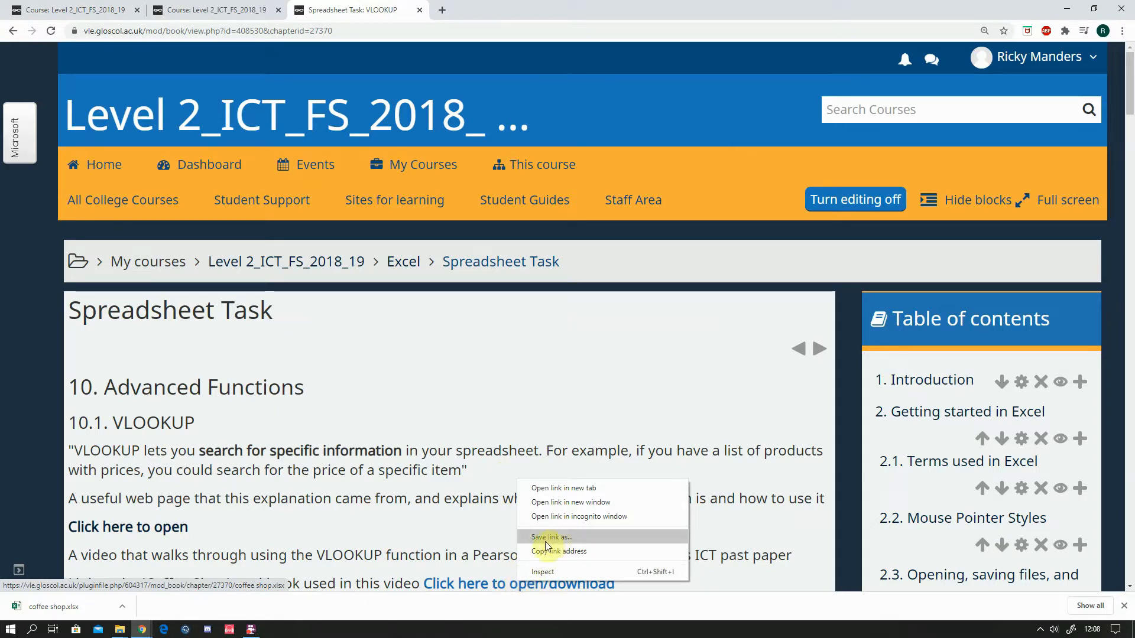
left_click(474, 505)
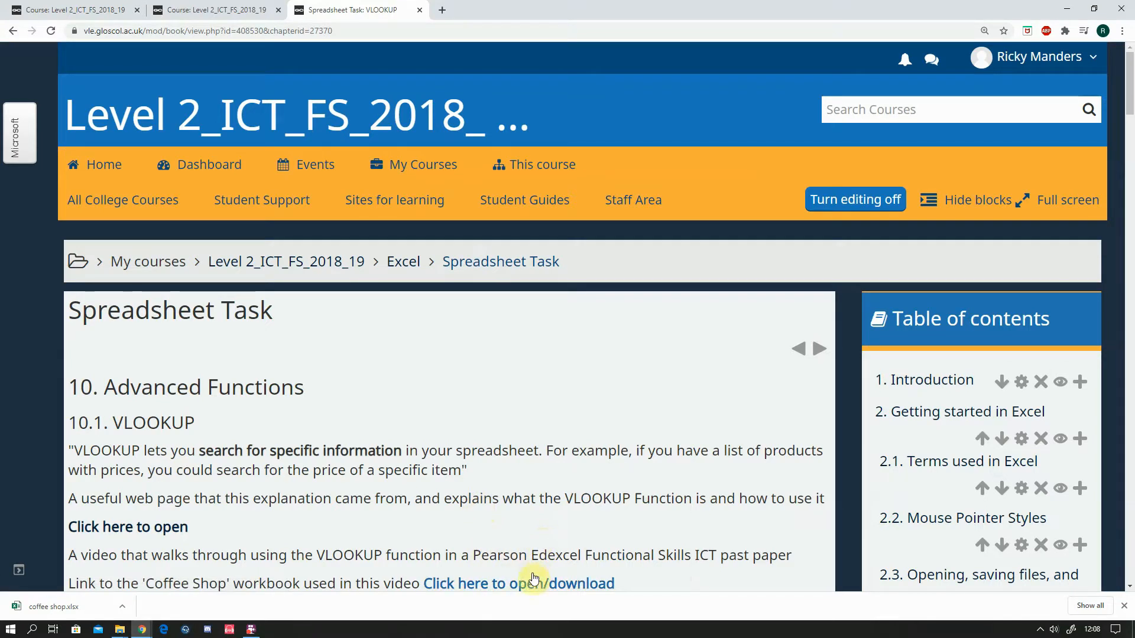
left_click(82, 605)
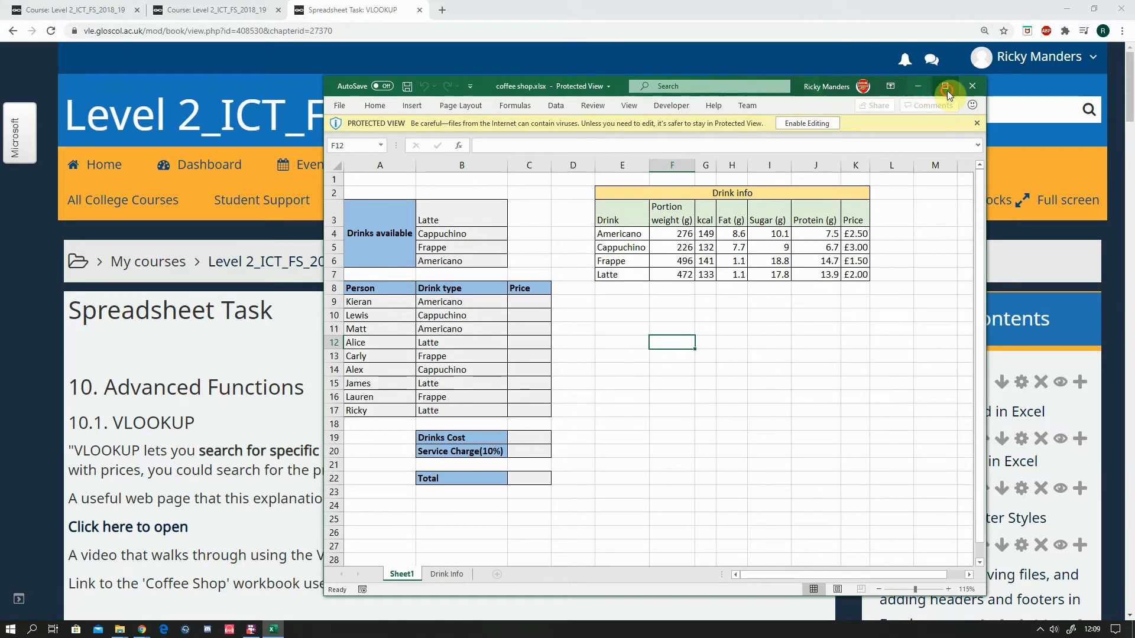
left_click(946, 87)
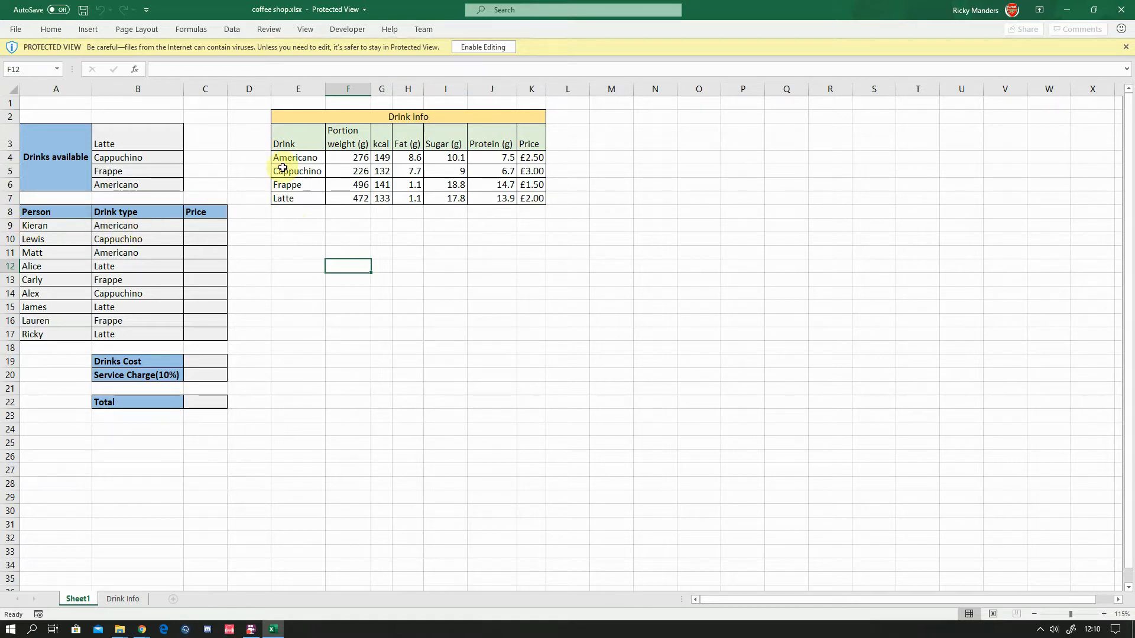
Step: Compare the ordered drink types from B9 down with the drink names in the Drink info table
left_click(120, 226)
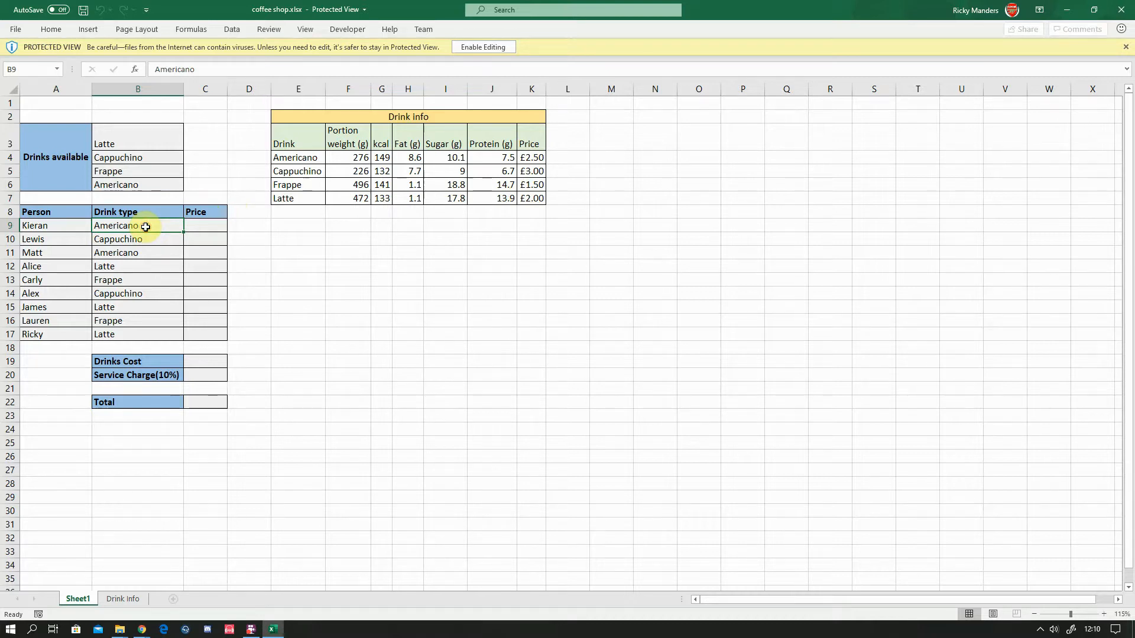
left_click(281, 159)
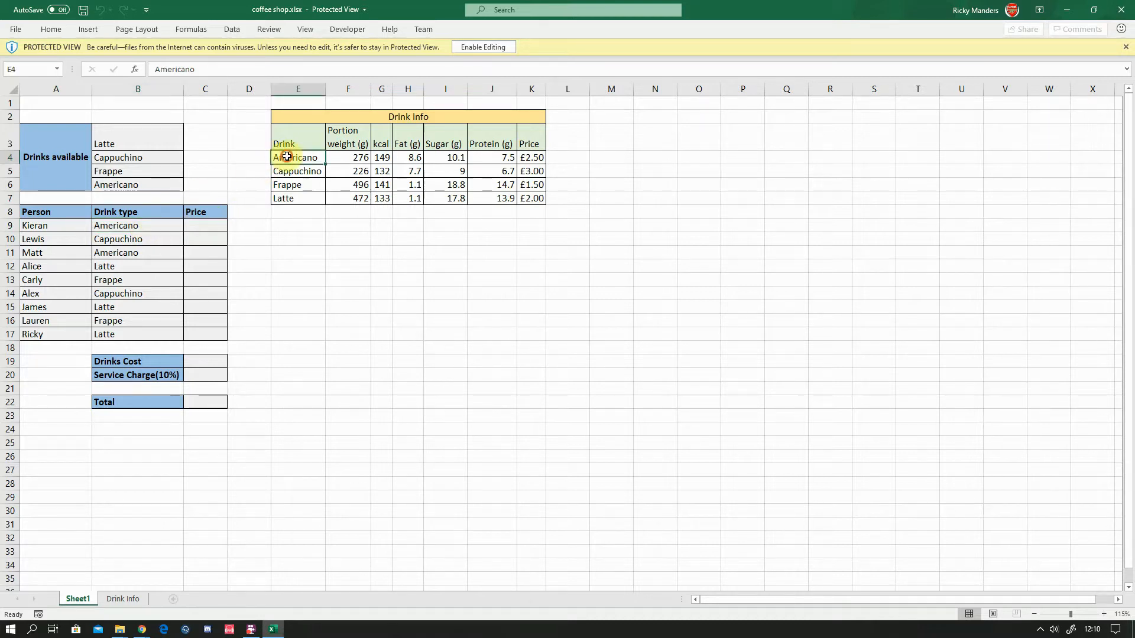
left_click(163, 224)
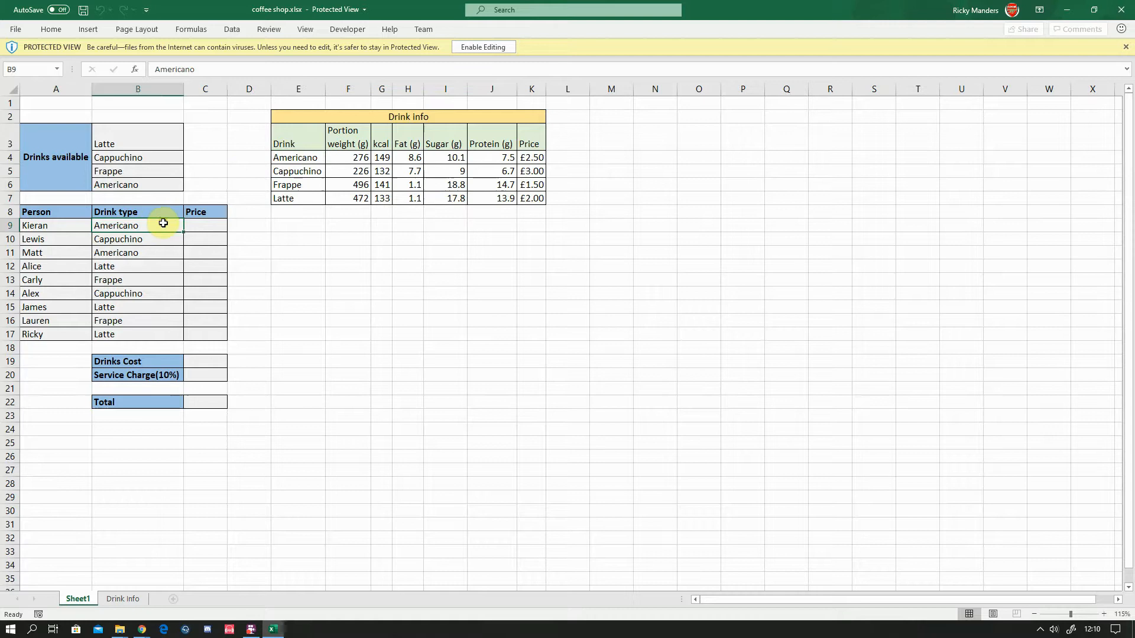
left_click(277, 158)
left_click(152, 238)
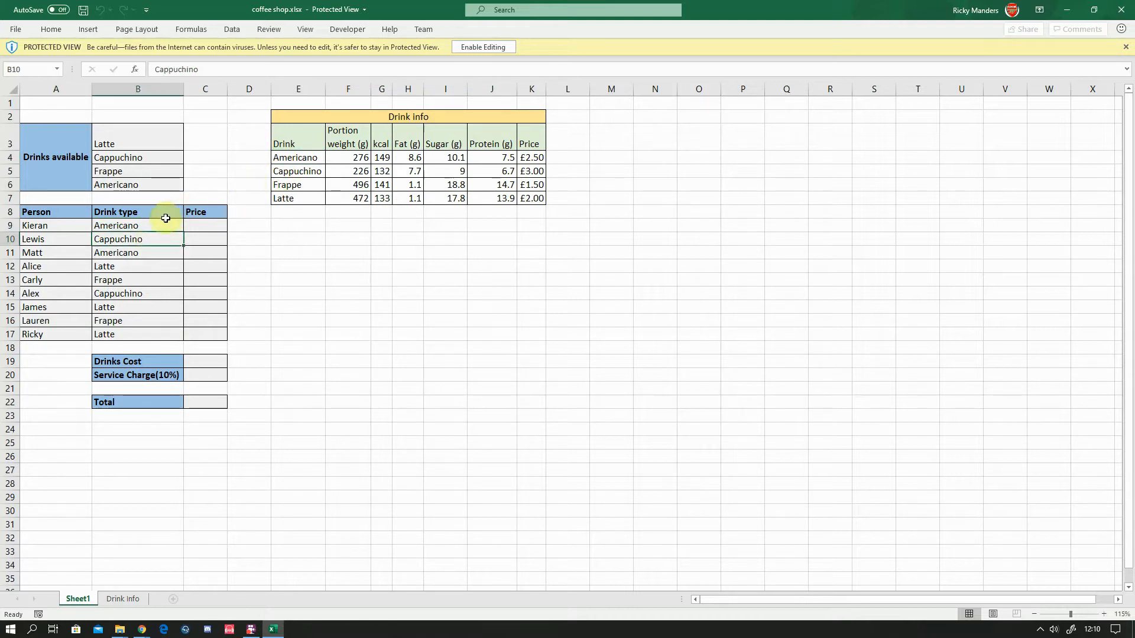
left_click(152, 224)
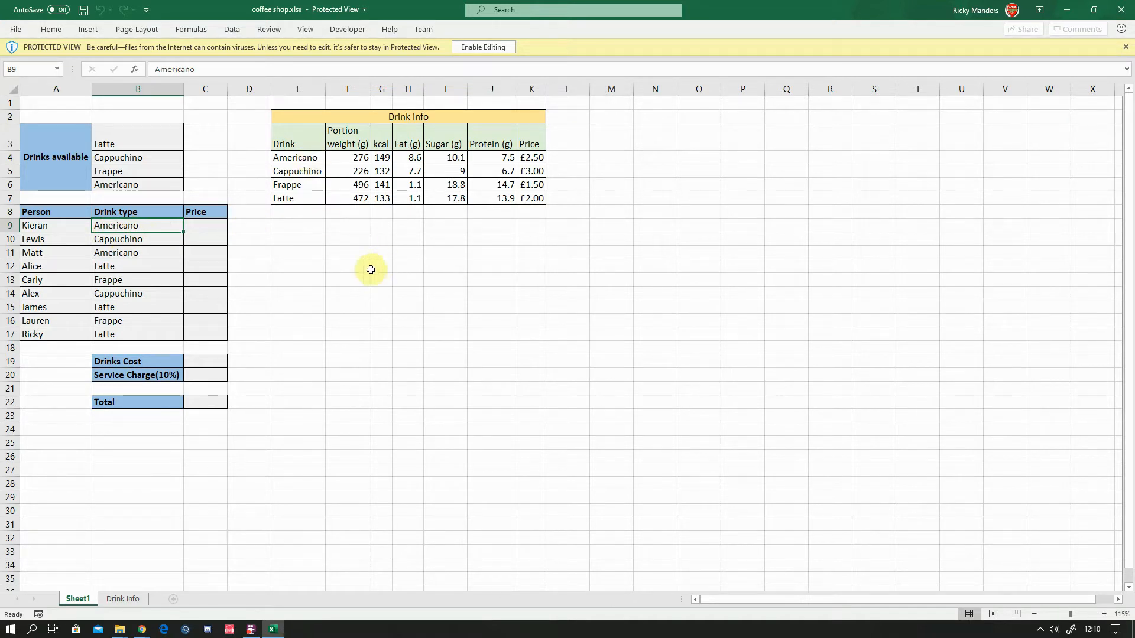
left_click(366, 268)
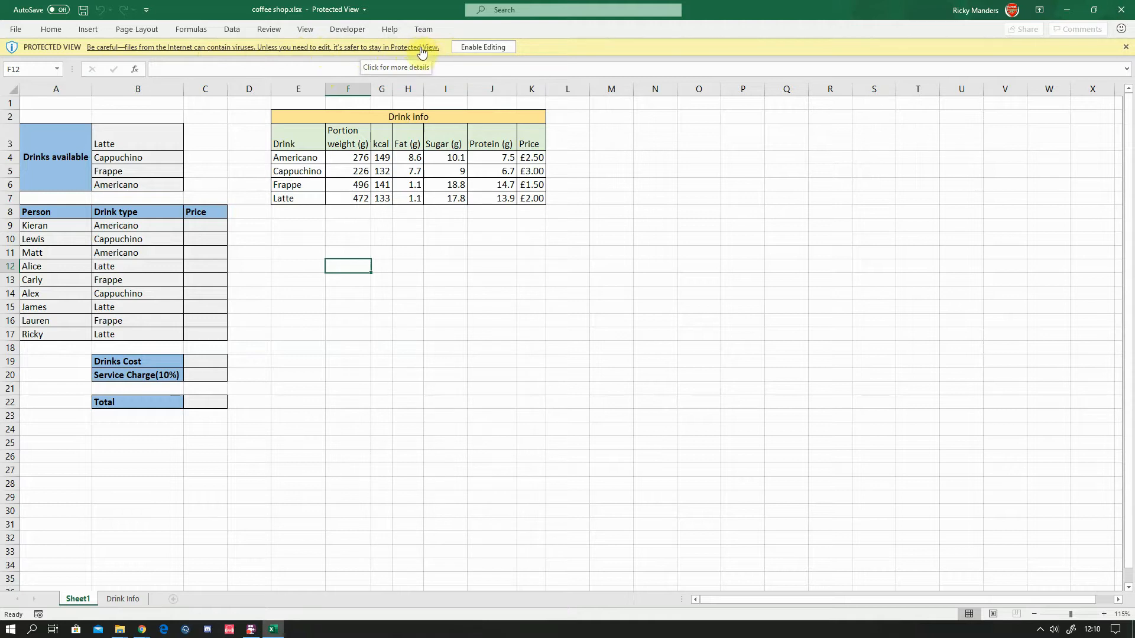
Step: Enable editing of the workbook and enter the note "What?" in E12 with "Drink type" in F12
left_click(498, 50)
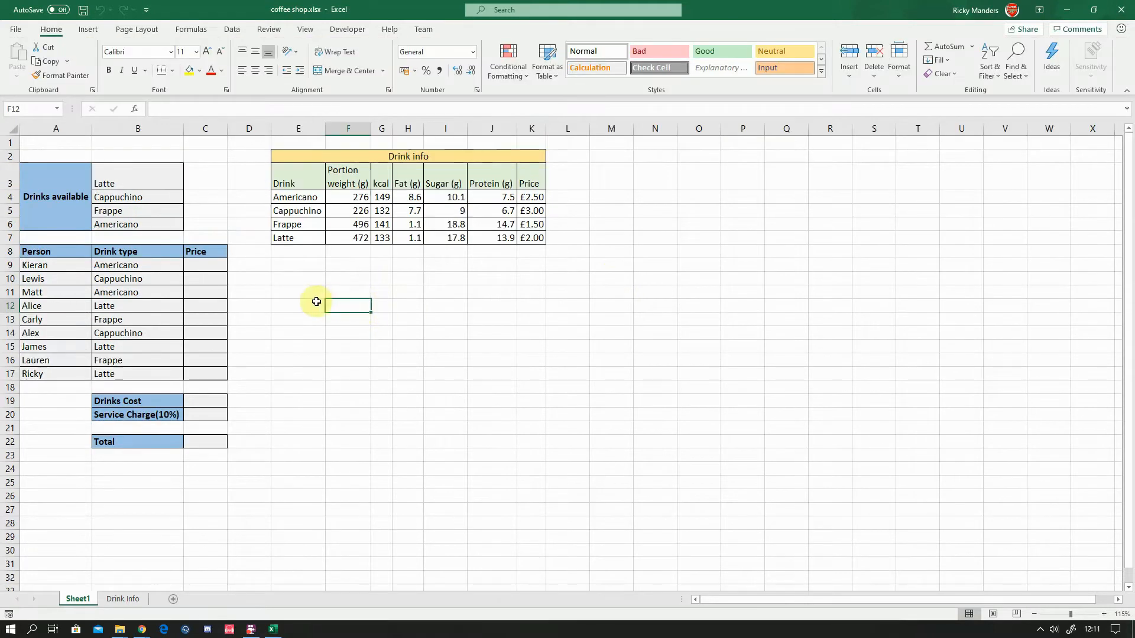
left_click(308, 304)
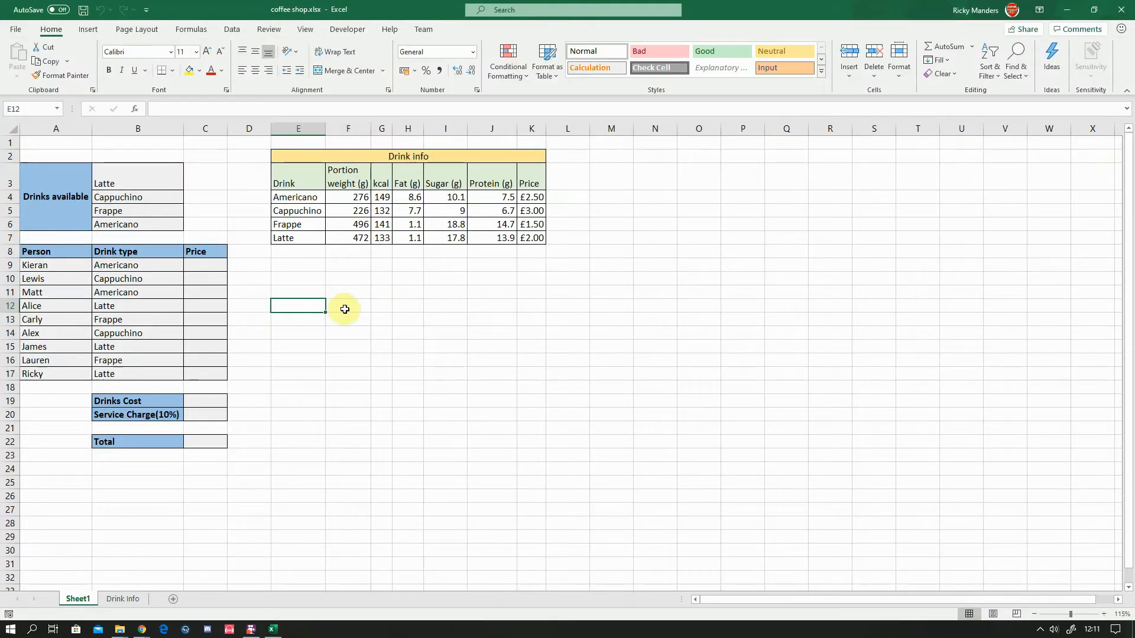
type("What?")
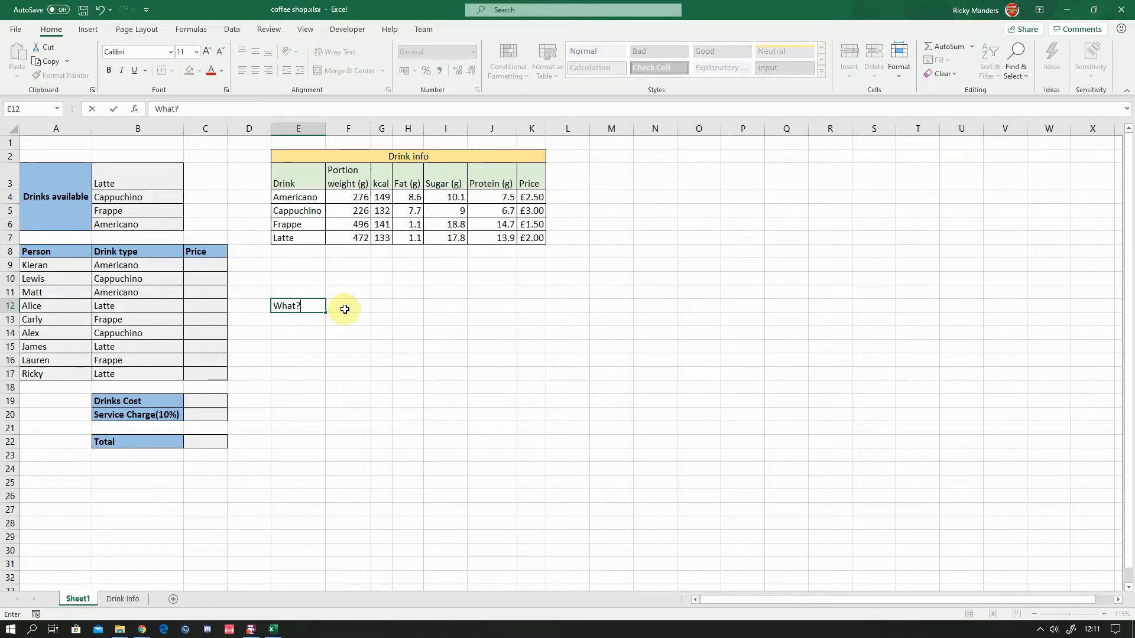
left_click(344, 309)
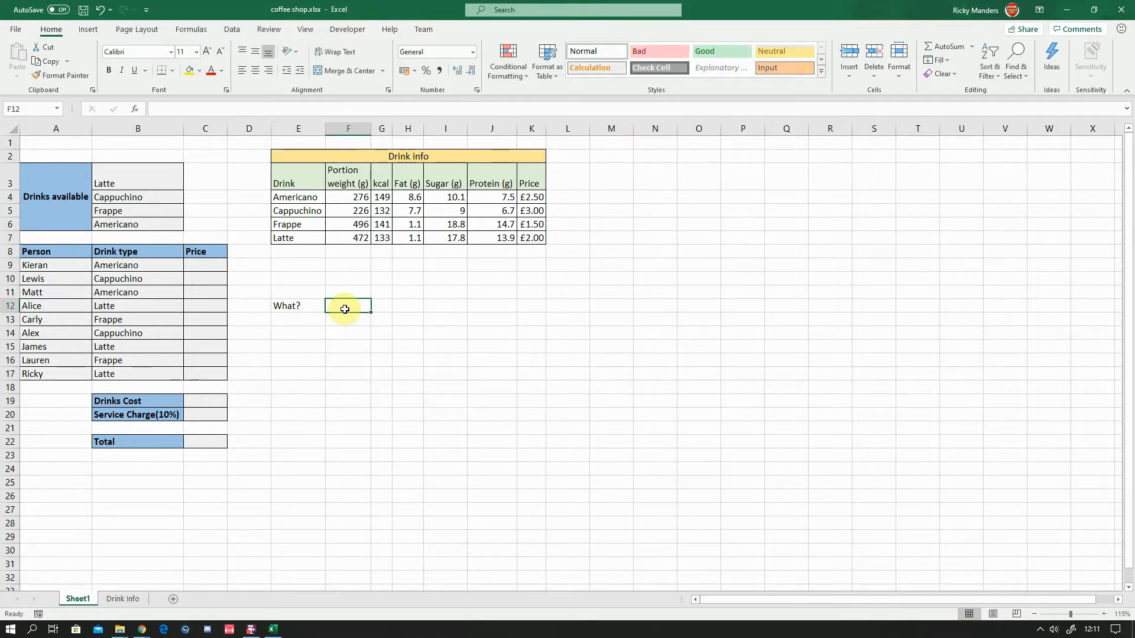
type("Drink type")
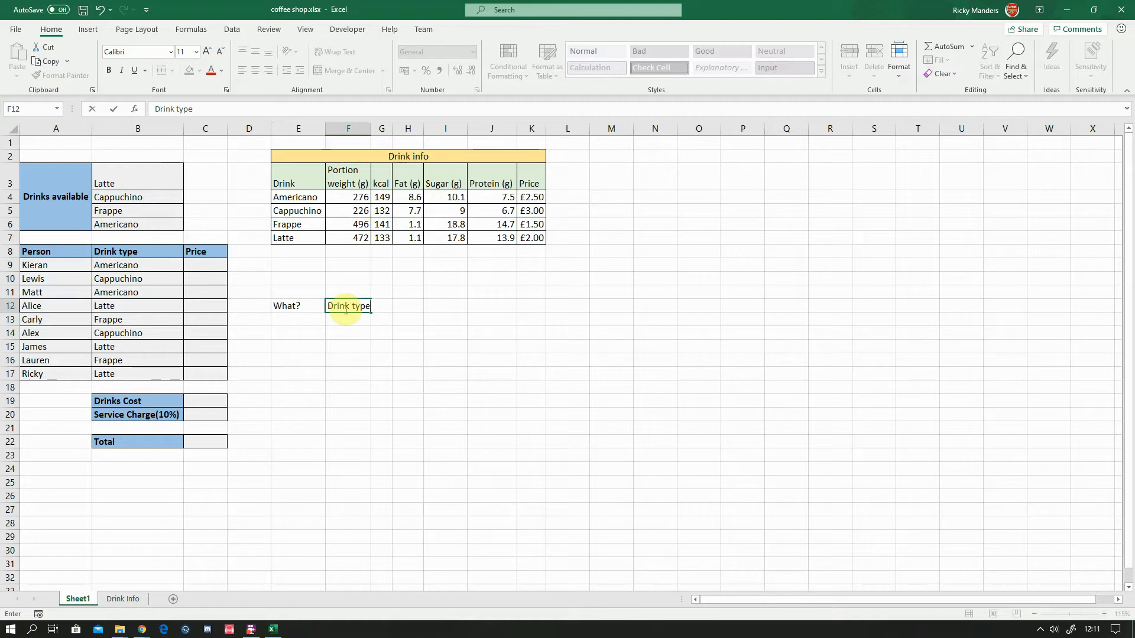
key("Return")
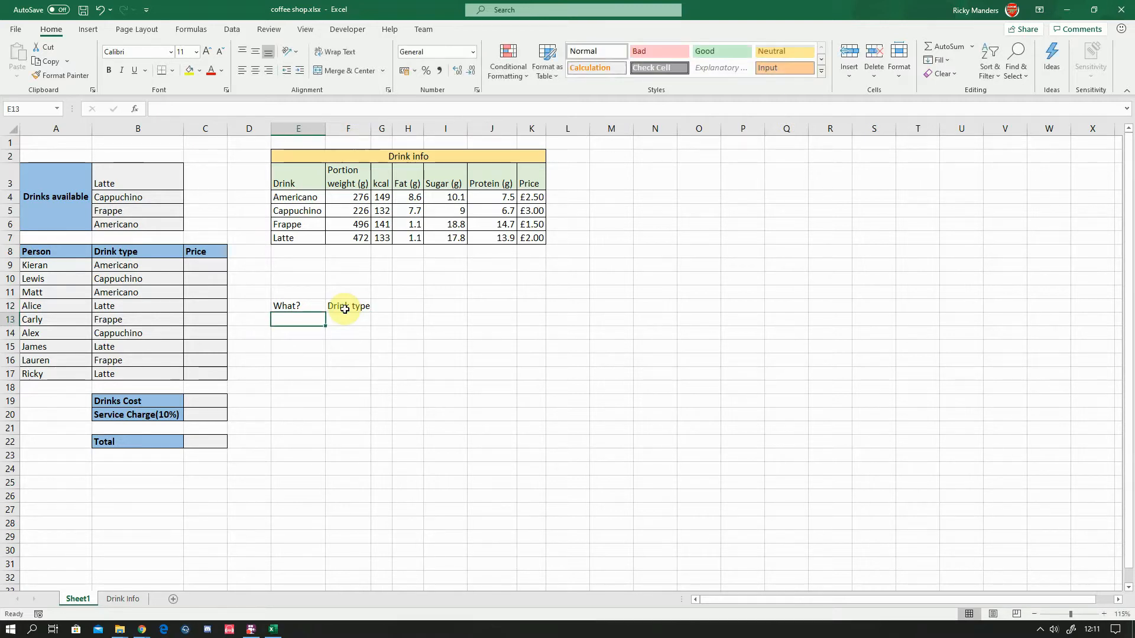
Step: Add a second note row with "Where ?" in E13 and "Drink info table" in F13
type("Where ")
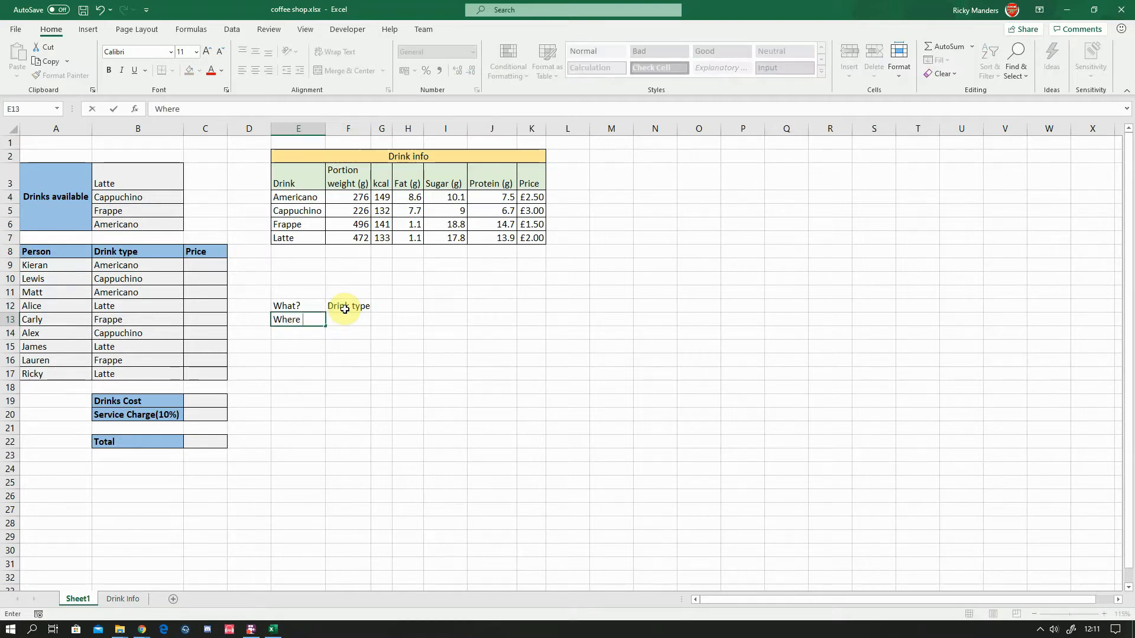
type("?")
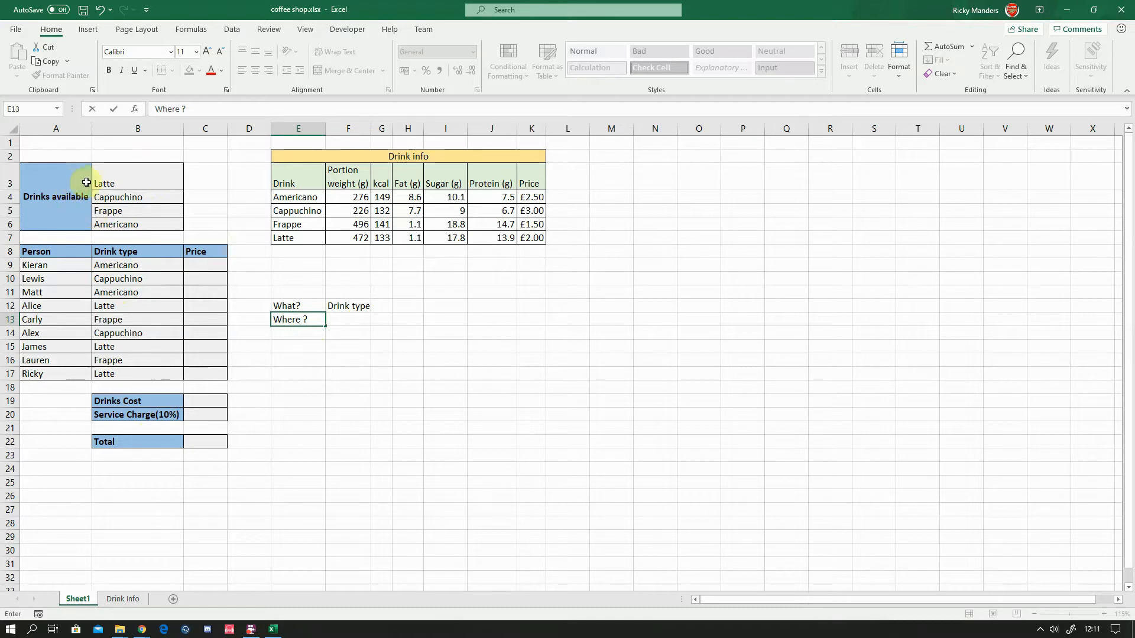
left_click(333, 322)
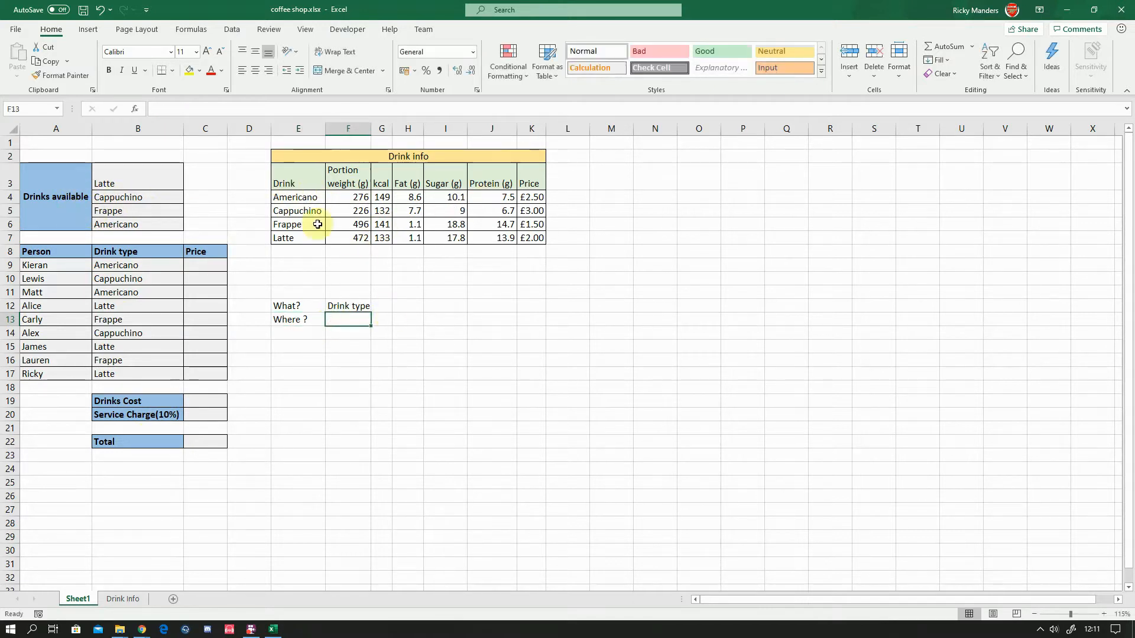
left_click(294, 199)
left_click_drag(294, 181, 479, 177)
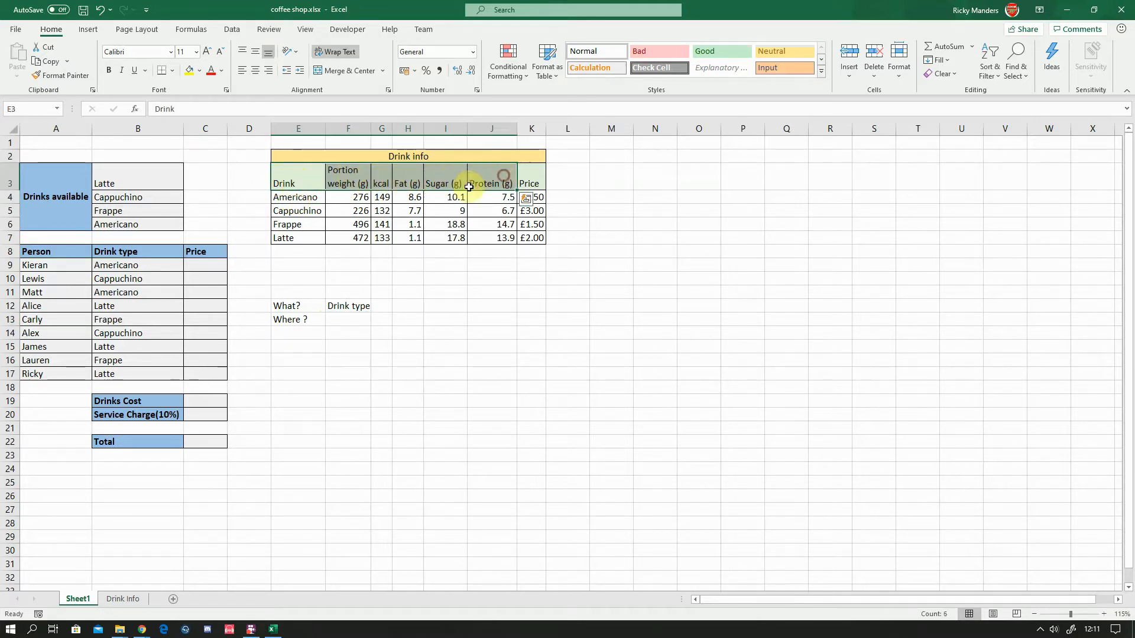
left_click_drag(307, 200, 532, 236)
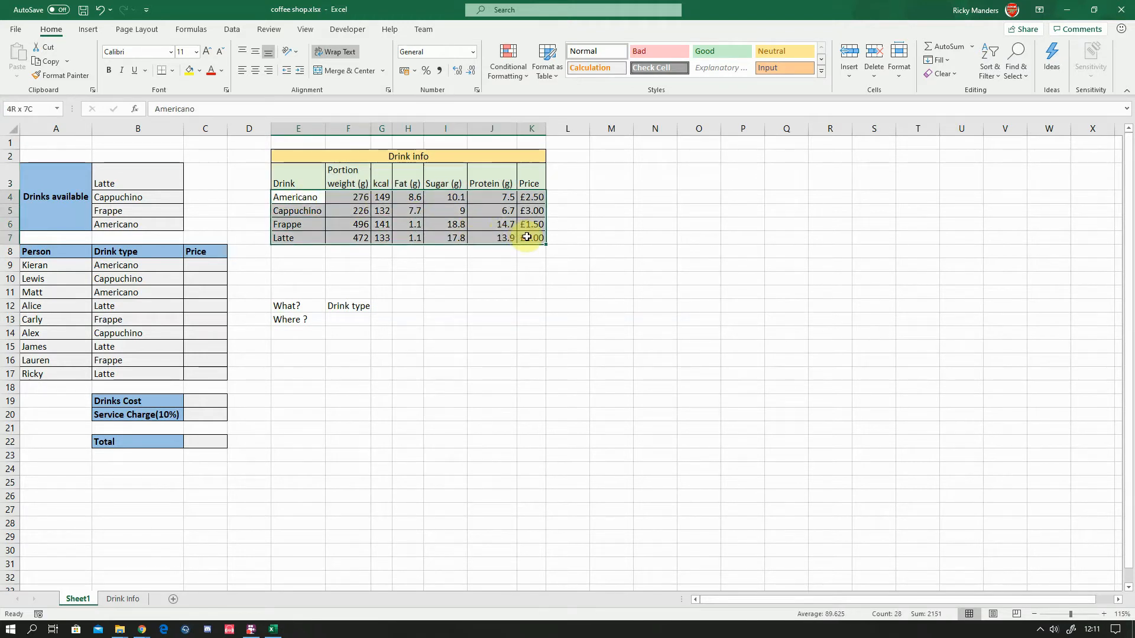
left_click(339, 321)
type("Drink info table")
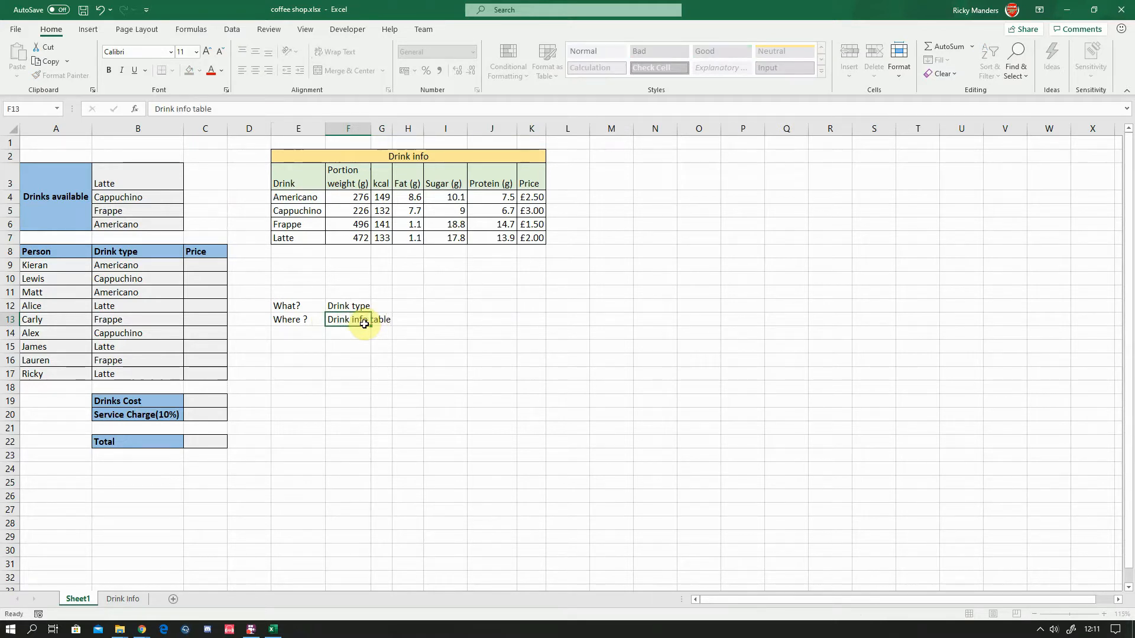
key("Return")
Step: Add a third note row with "What?" in E14 and "Price" in F14
key("Left")
type("W")
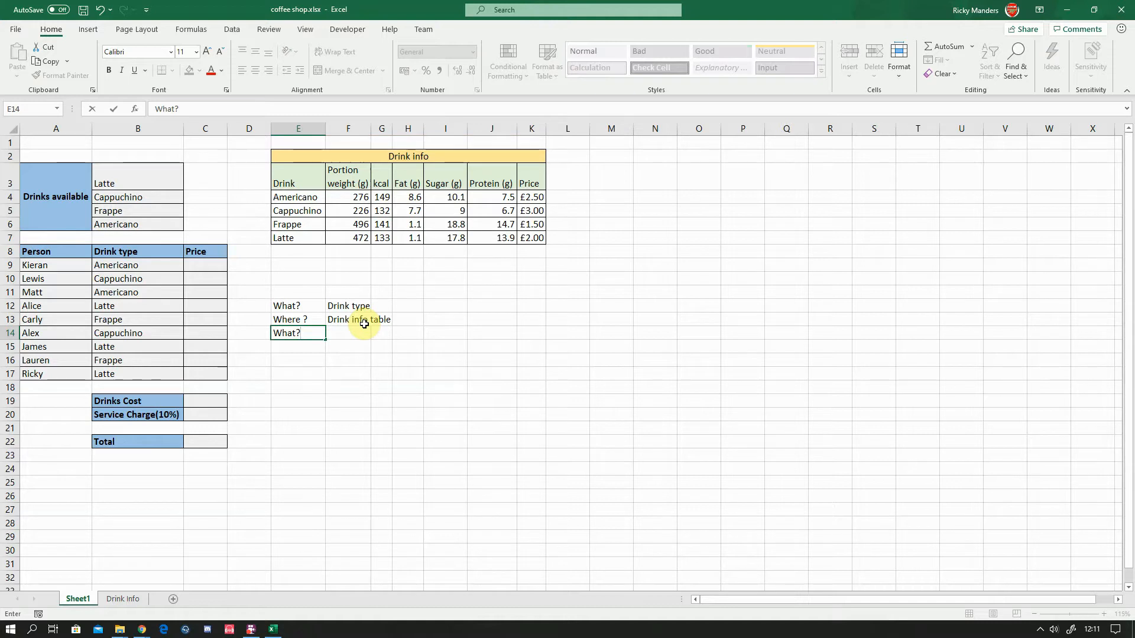
left_click(302, 196)
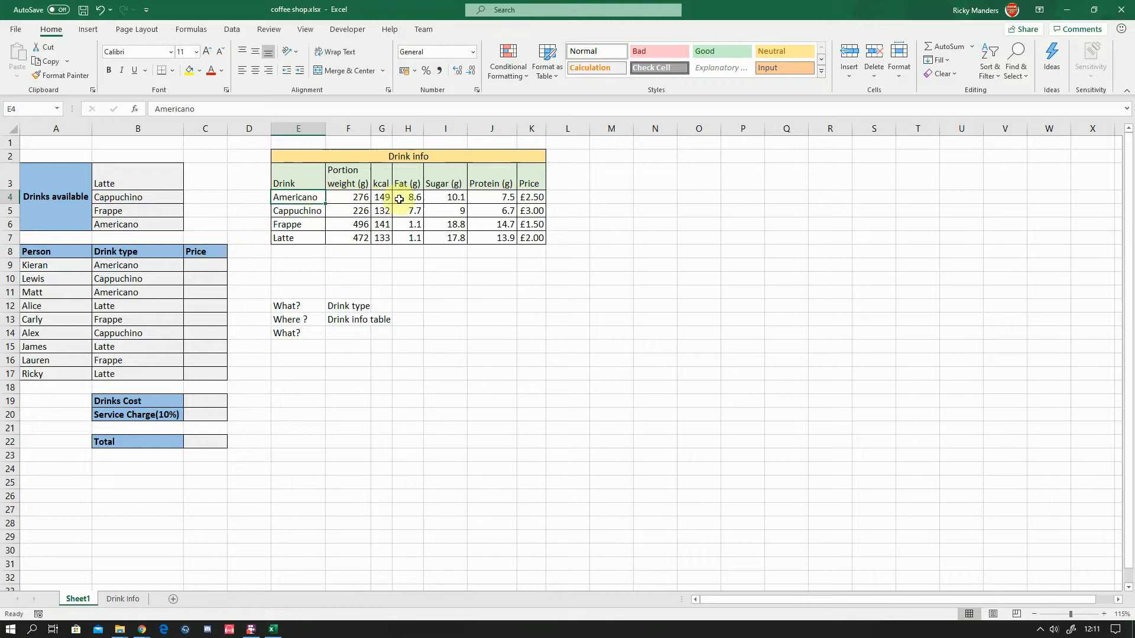
left_click(356, 331)
type("Pt")
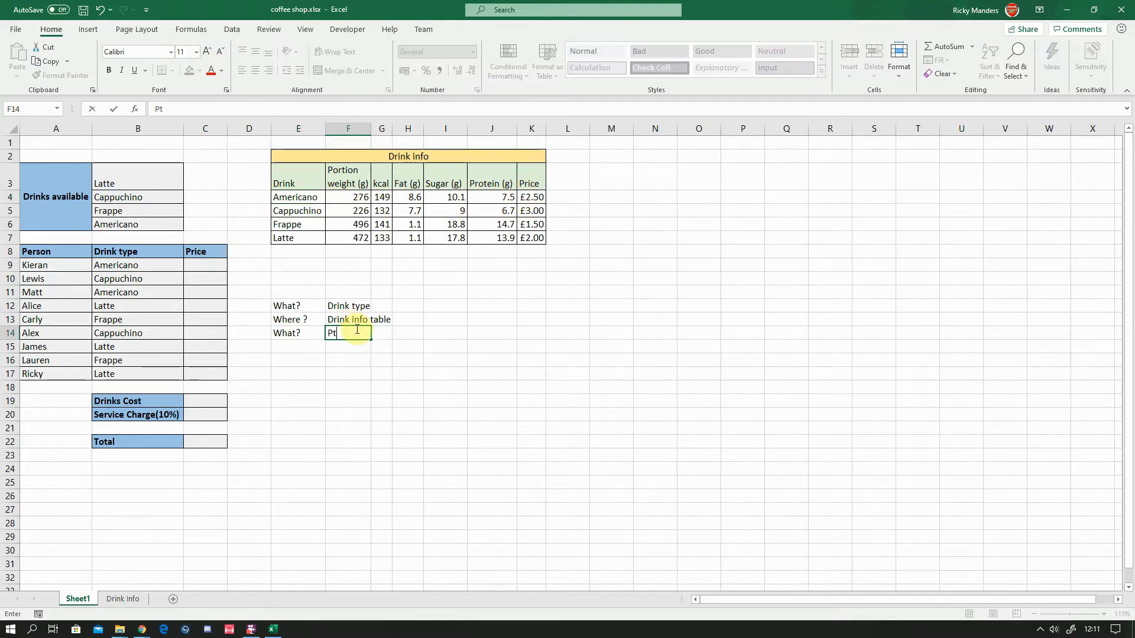
type("icv")
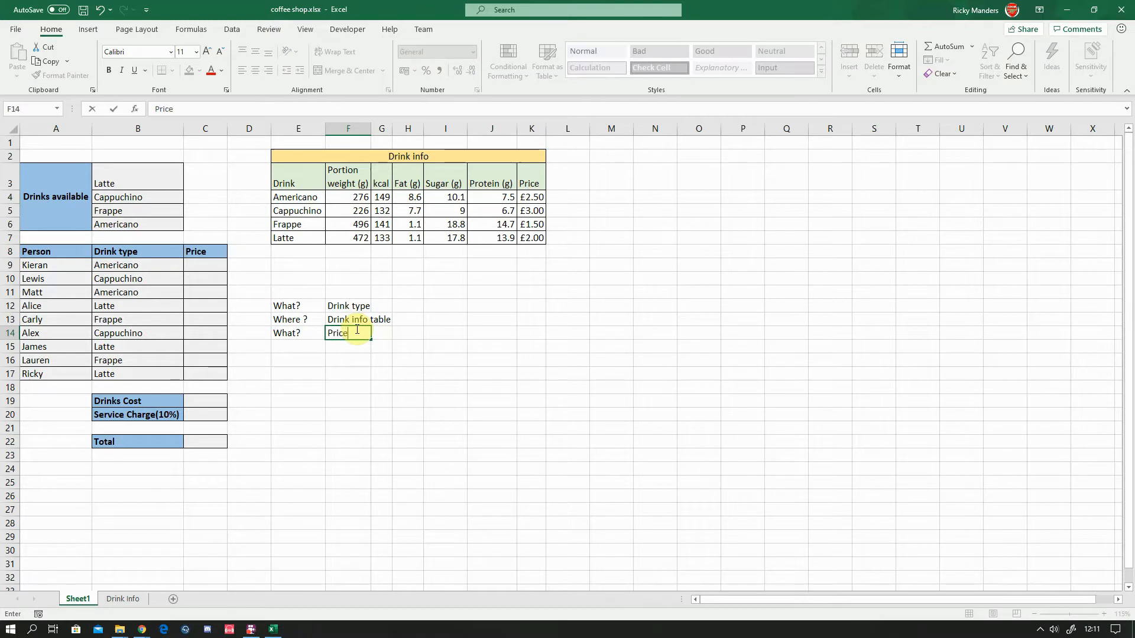
key("Return")
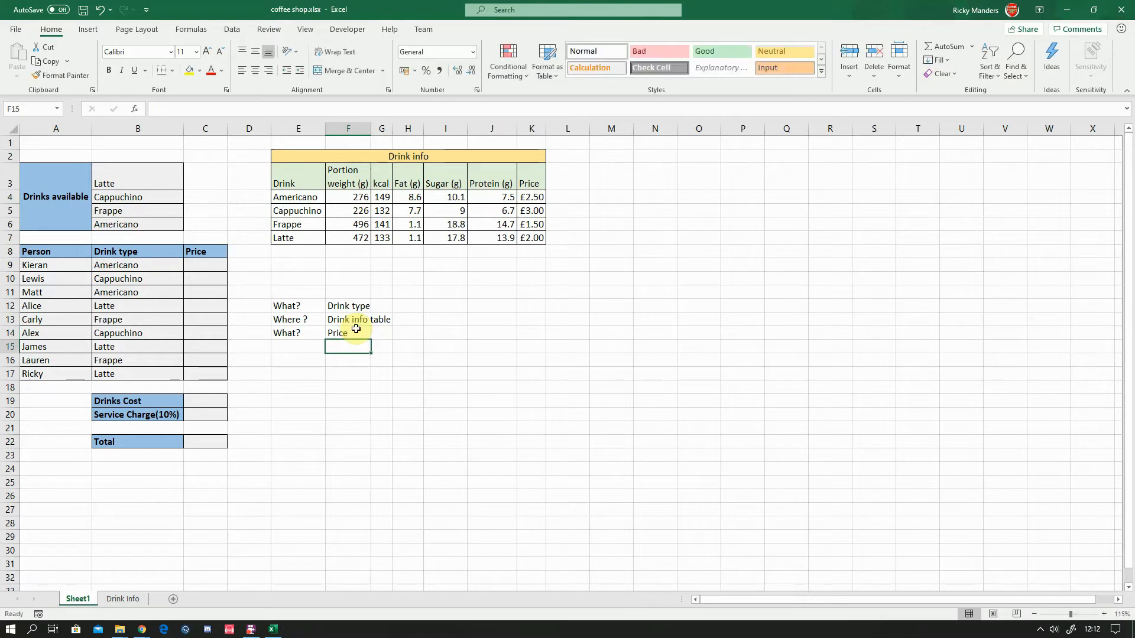
Step: Enter the cell reference B9 in I12, on the "Drink type" note row, for the first person's ordered drink
left_click(316, 361)
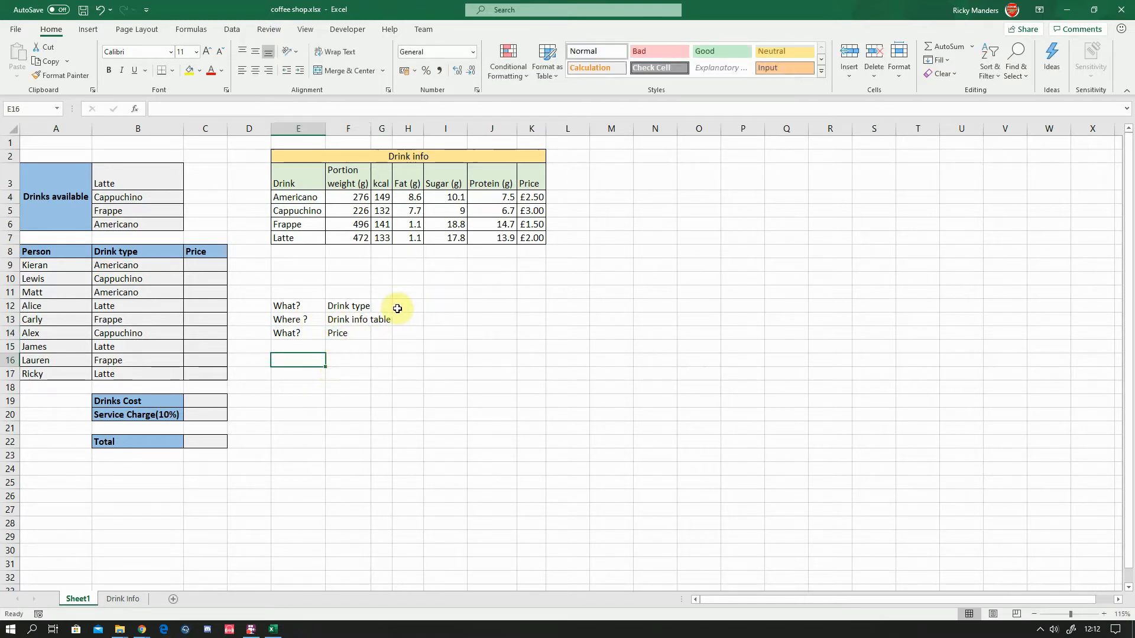
left_click(445, 309)
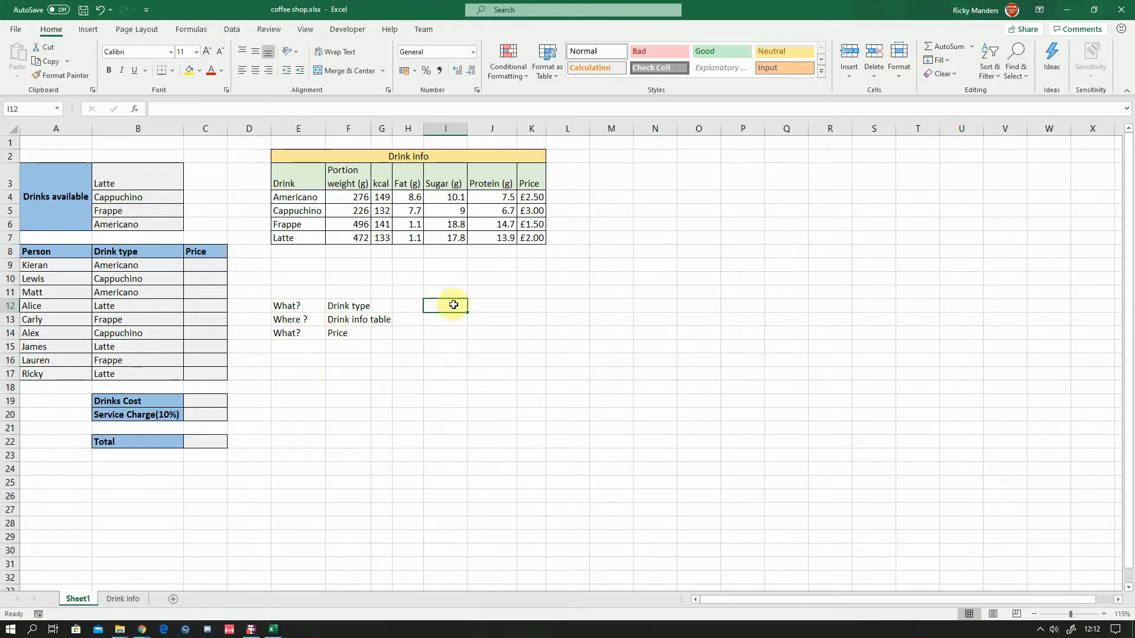
left_click(138, 268)
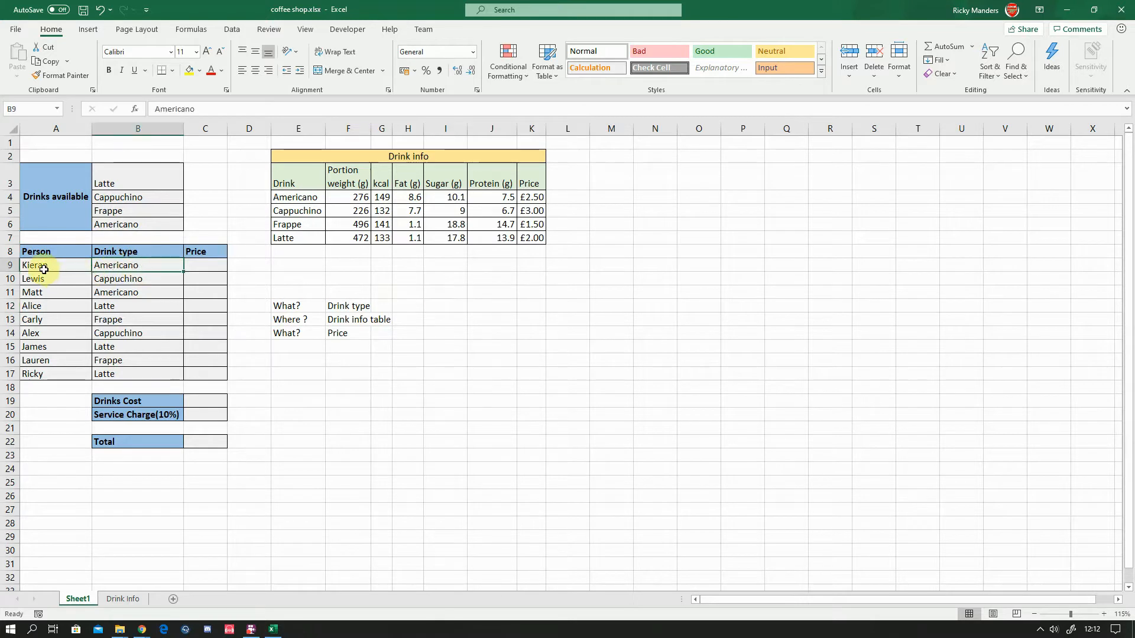
left_click_drag(44, 269, 204, 266)
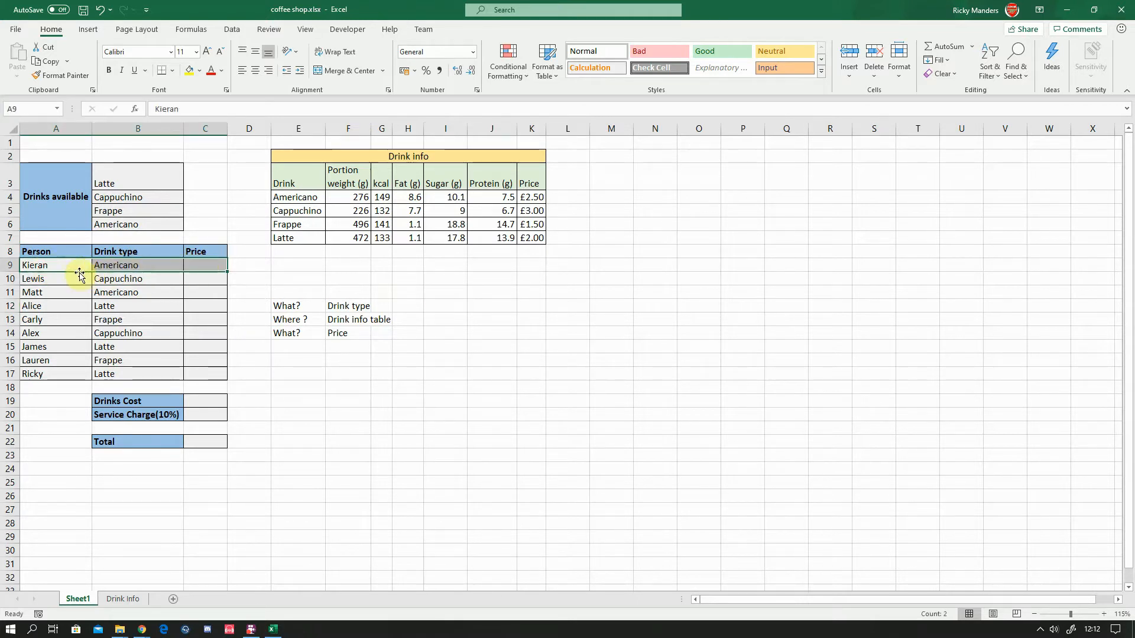
left_click(119, 266)
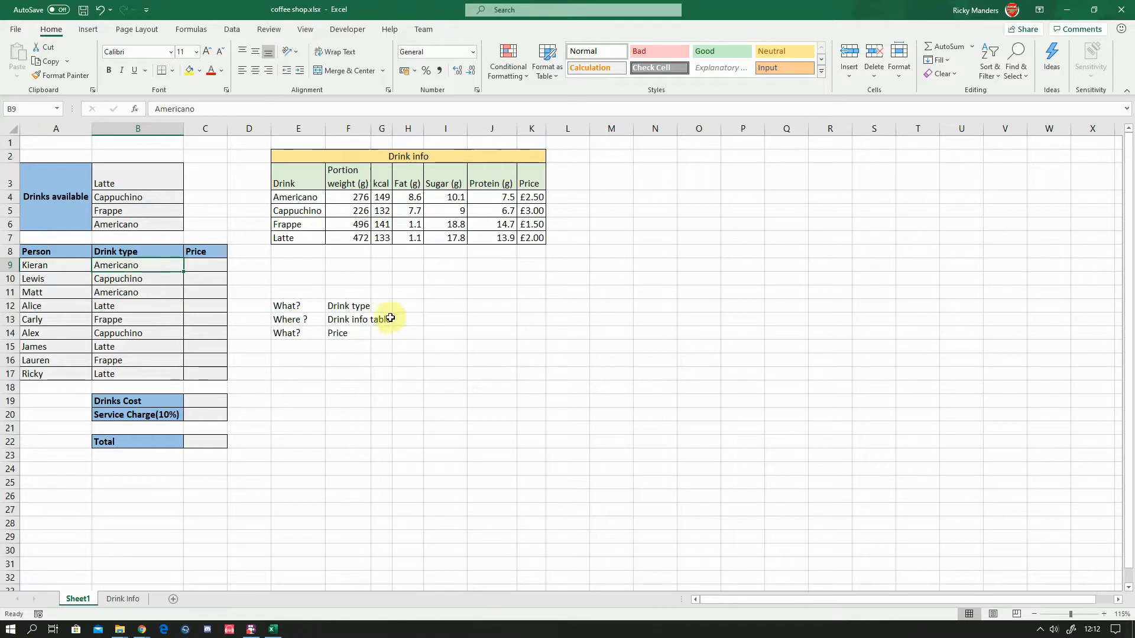
left_click(430, 308)
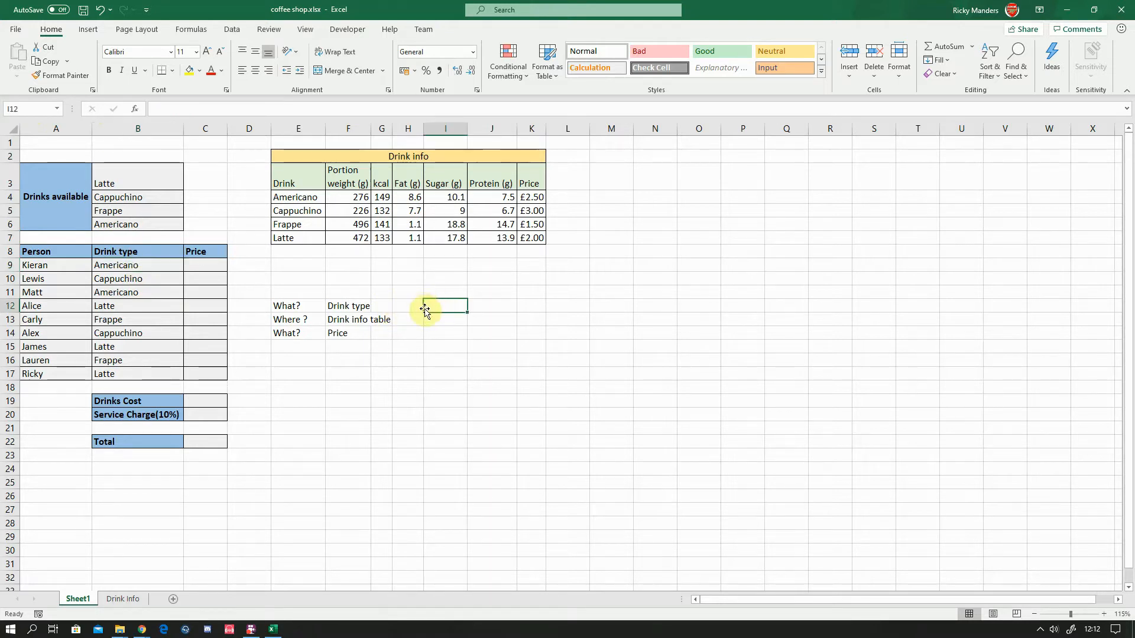
type("B")
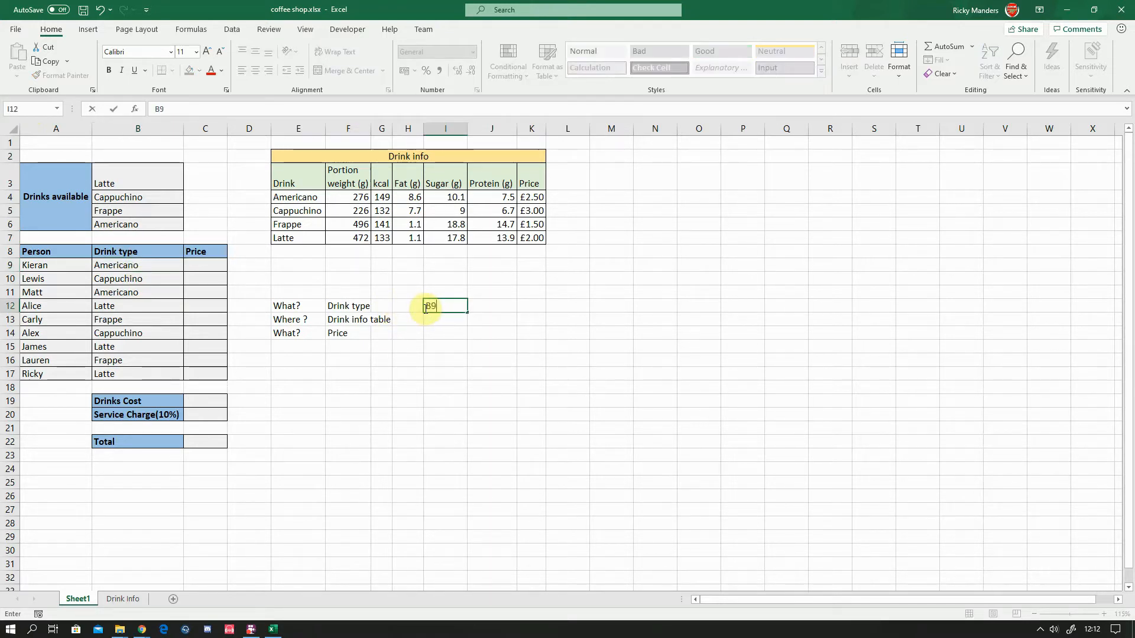
type("9")
Step: Enter the Drink info table's data range E4:K7 in I13, on the "Where ?" row, and check it against the table
left_click(315, 319)
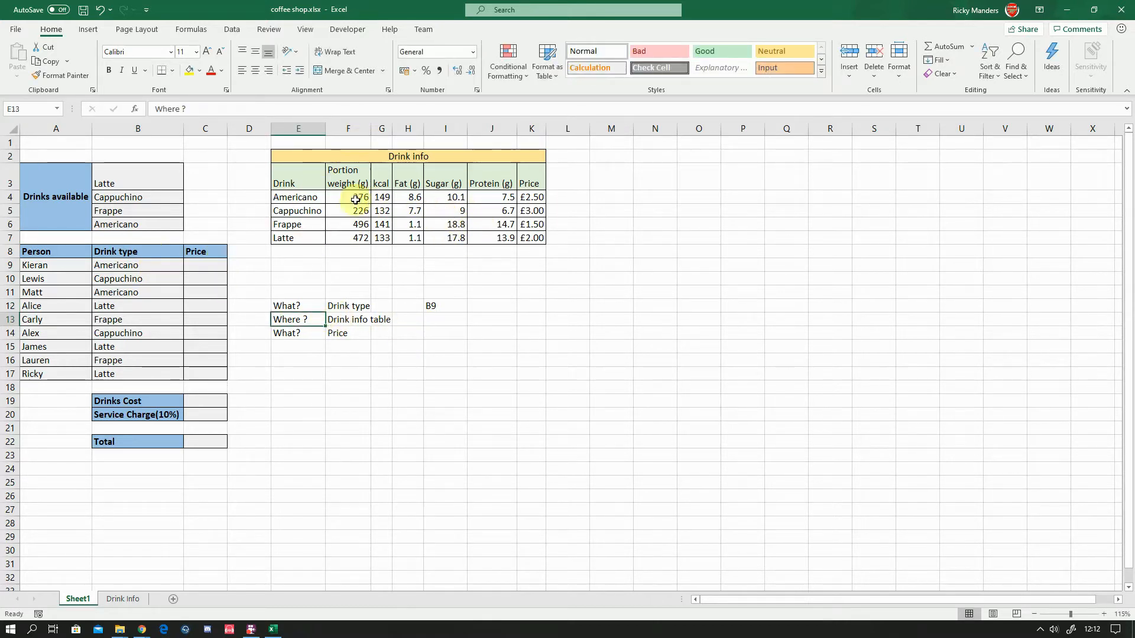
left_click_drag(310, 200, 538, 236)
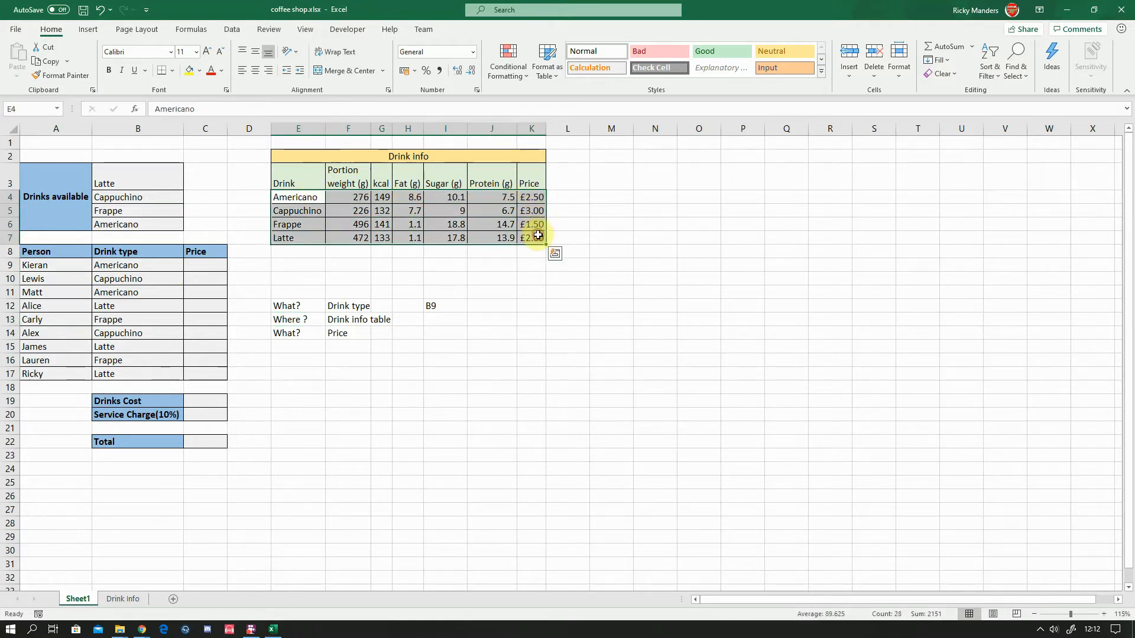
left_click(310, 198)
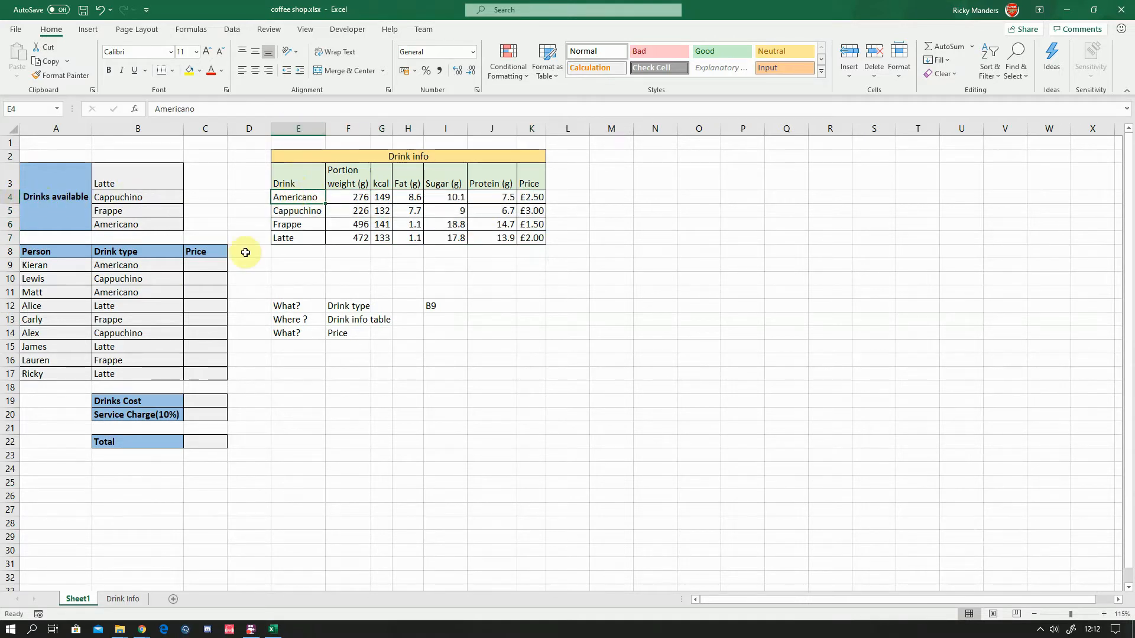
left_click(444, 317)
type("E4:")
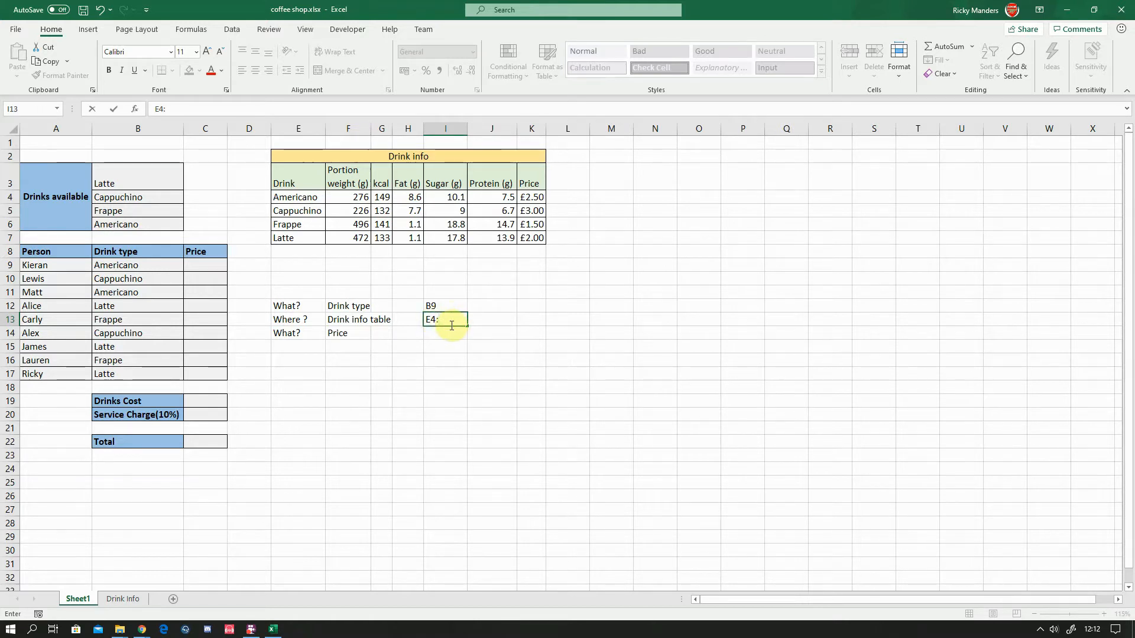
left_click(529, 238)
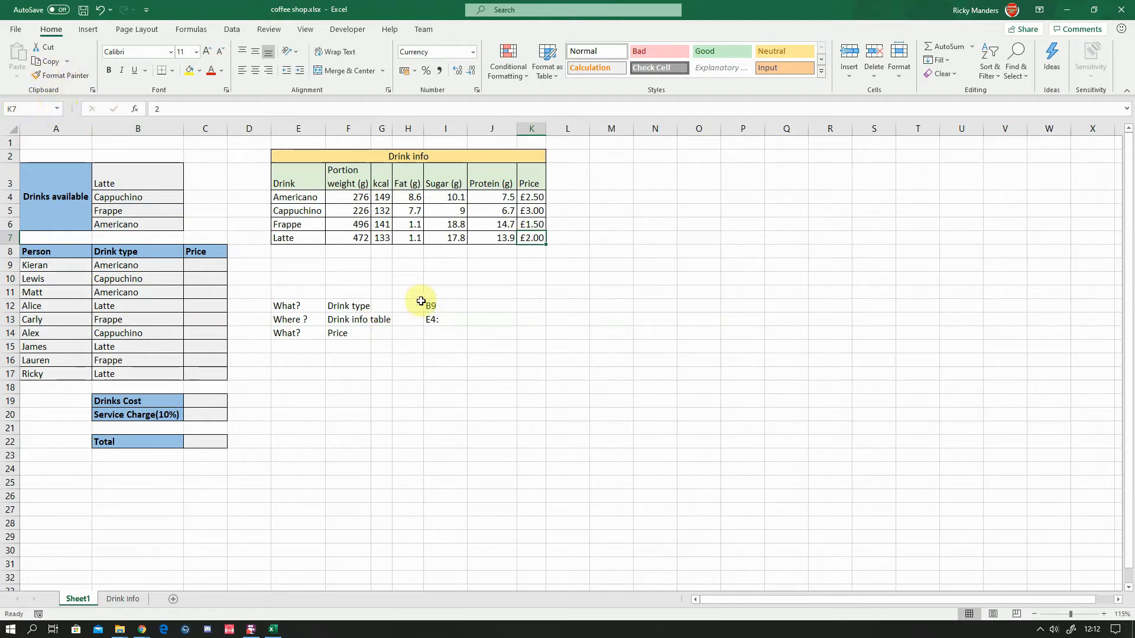
left_click(447, 323)
double_click(448, 323)
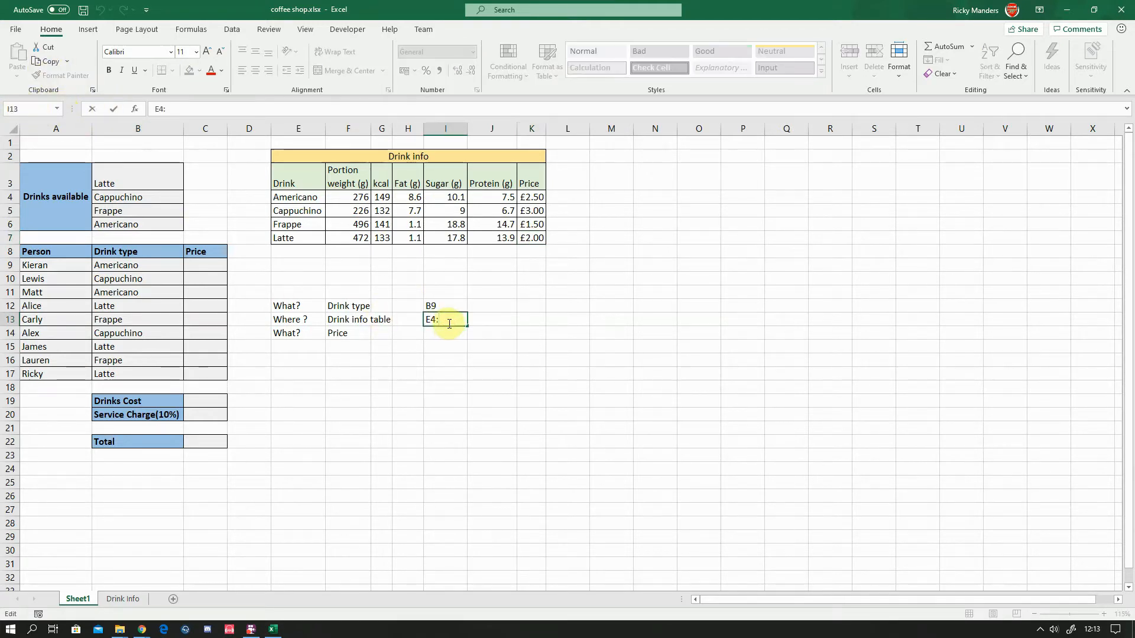
type("K7")
left_click(312, 197)
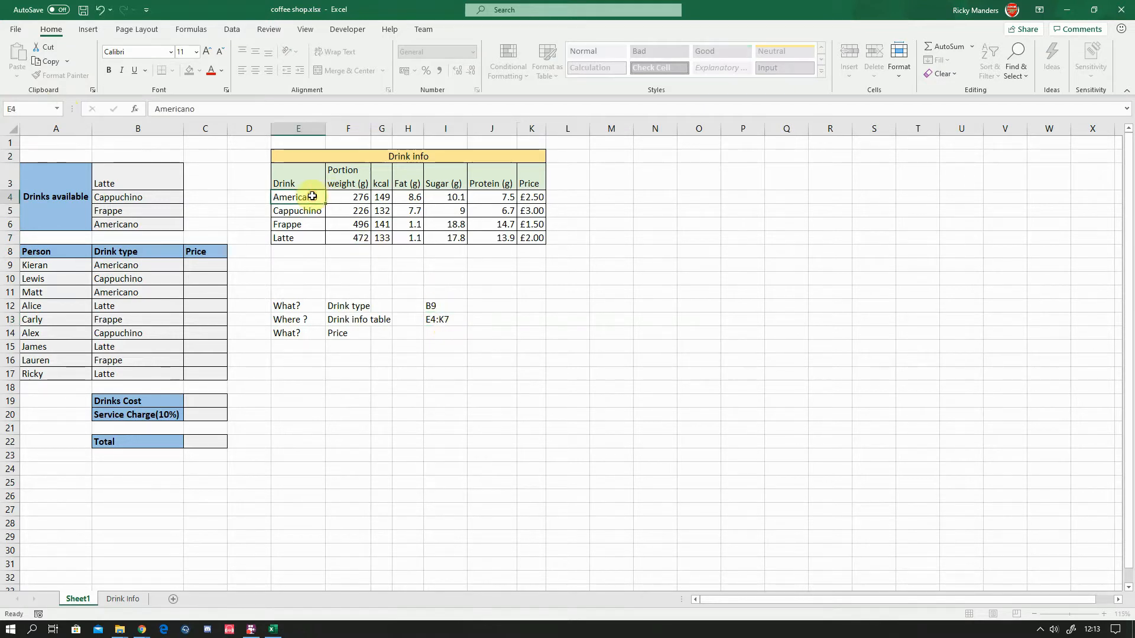
left_click_drag(313, 197, 533, 235)
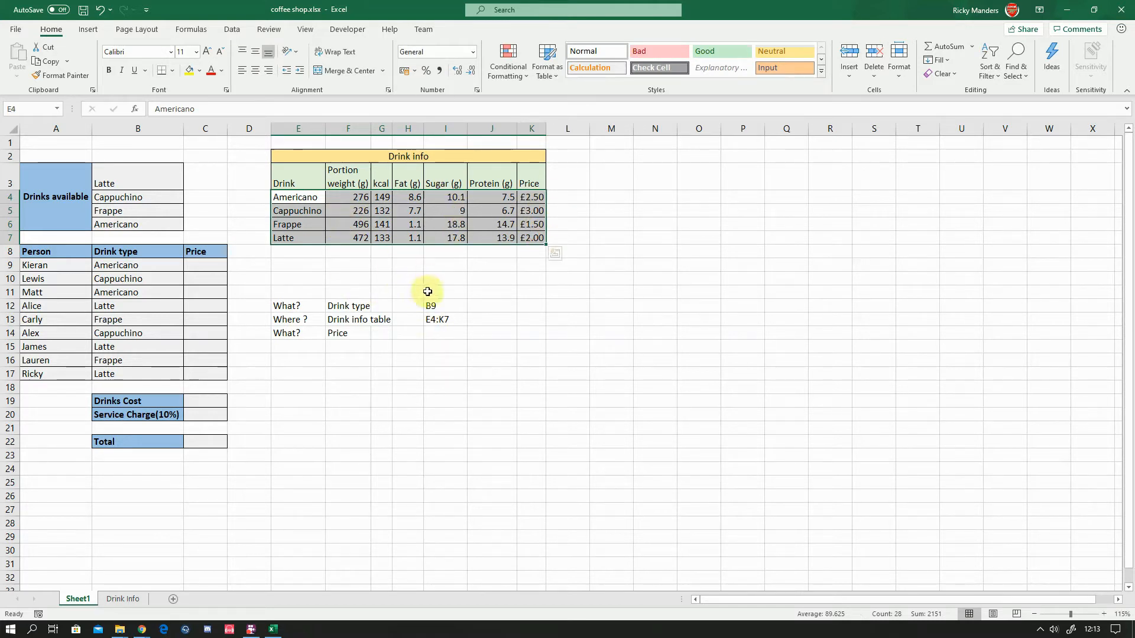
Step: Count the Drink info columns from Drink across to Price and enter the column number 7 in I14
left_click_drag(531, 196, 531, 235)
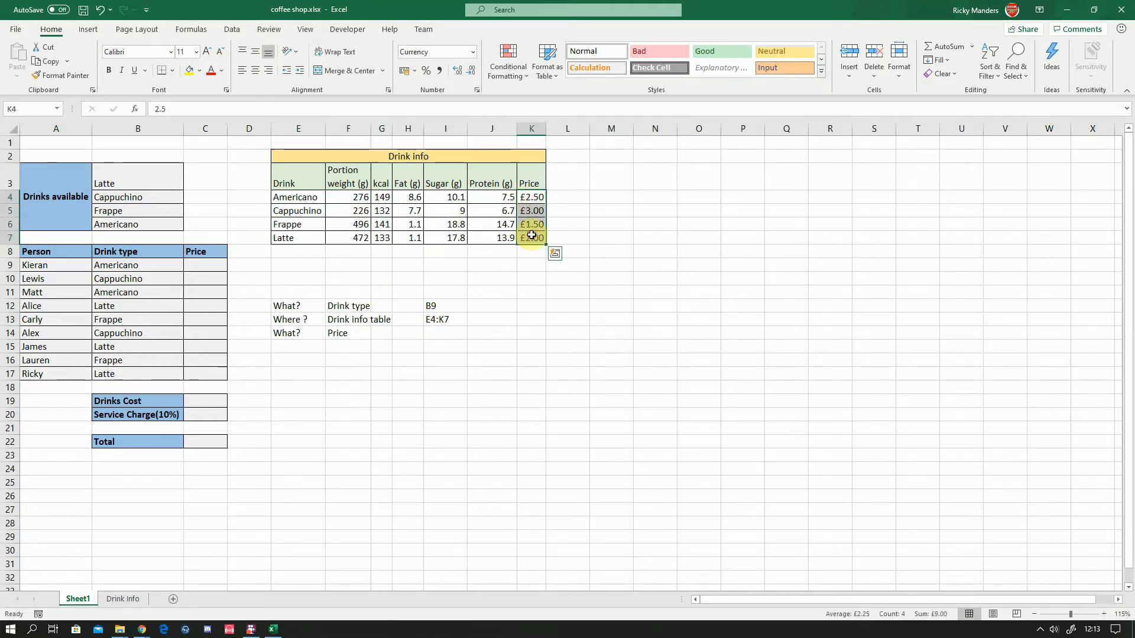
left_click(439, 333)
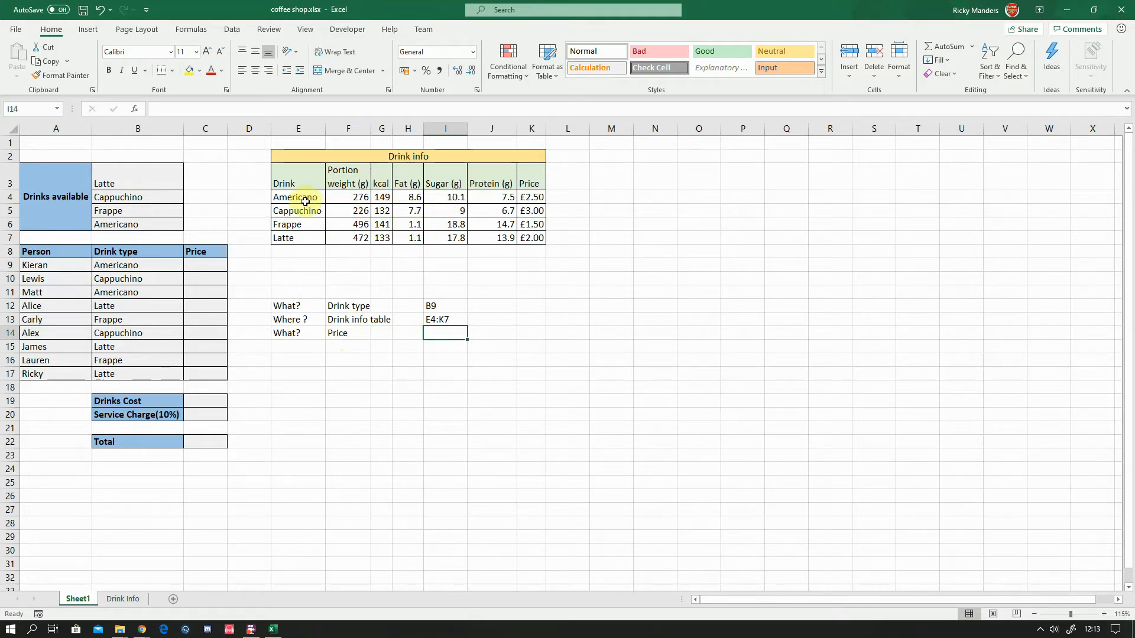
left_click_drag(306, 198, 527, 236)
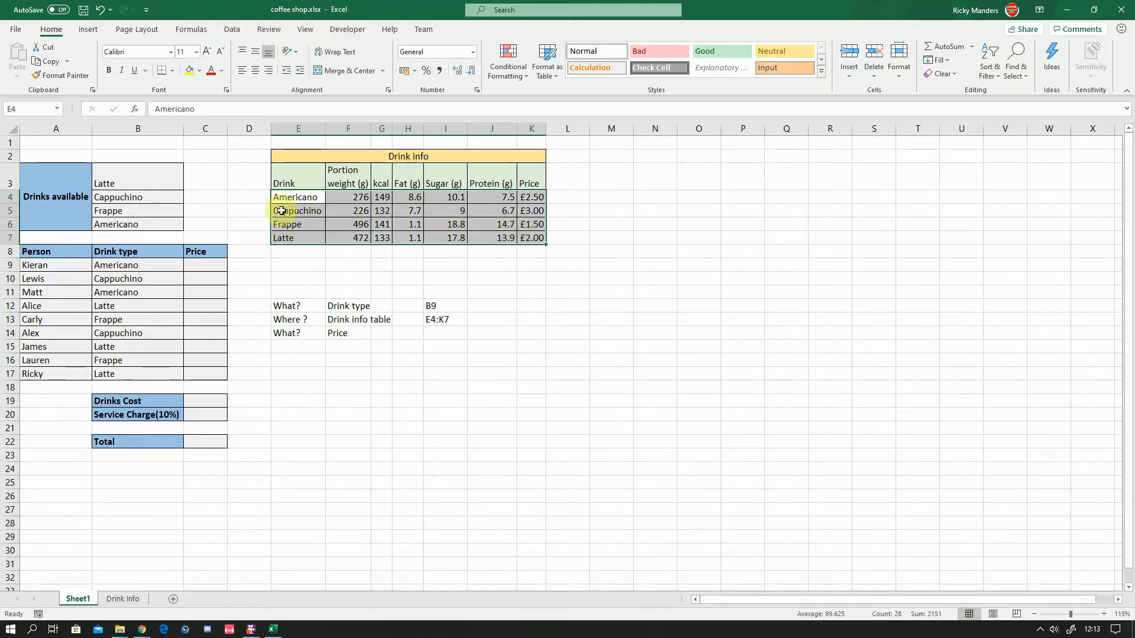
left_click_drag(289, 199, 293, 239)
left_click_drag(348, 197, 348, 236)
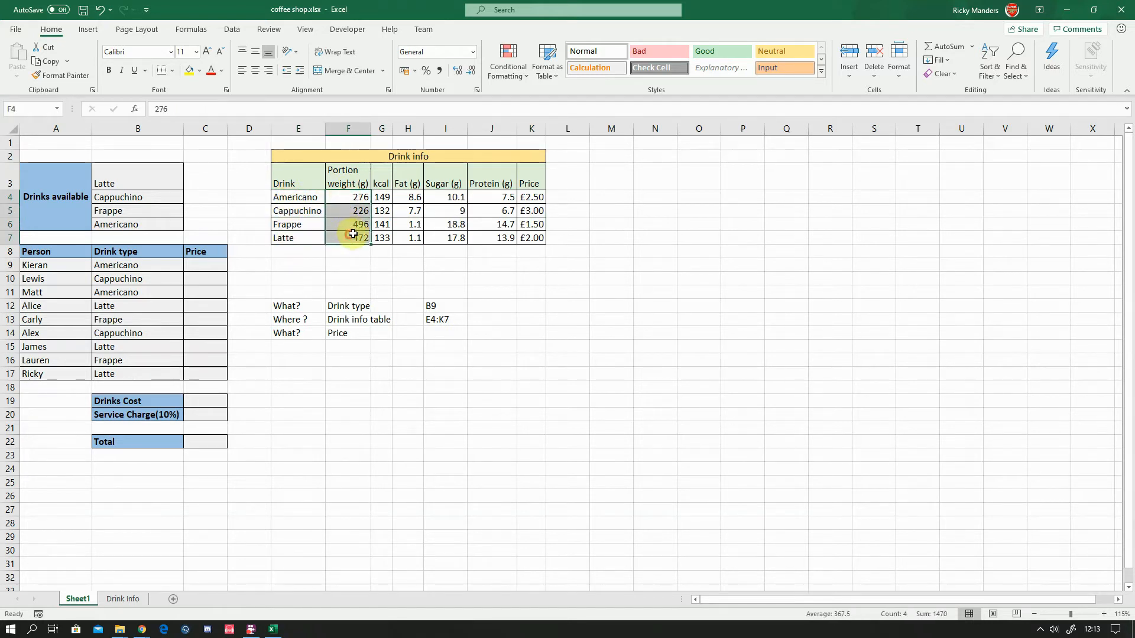
left_click_drag(384, 197, 414, 237)
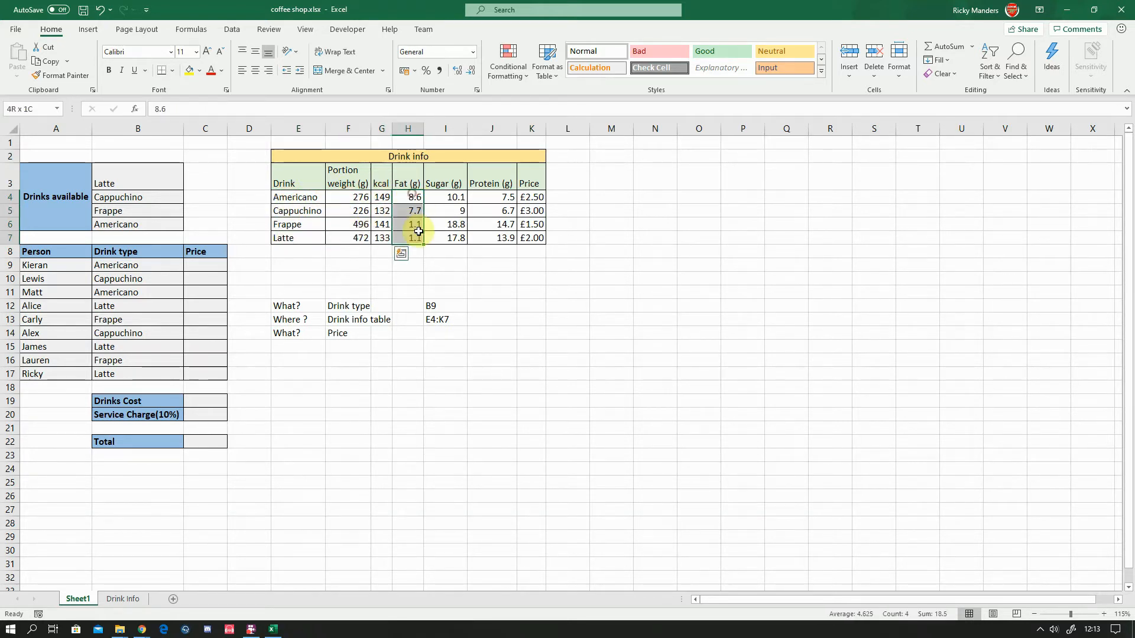
left_click_drag(450, 197, 451, 237)
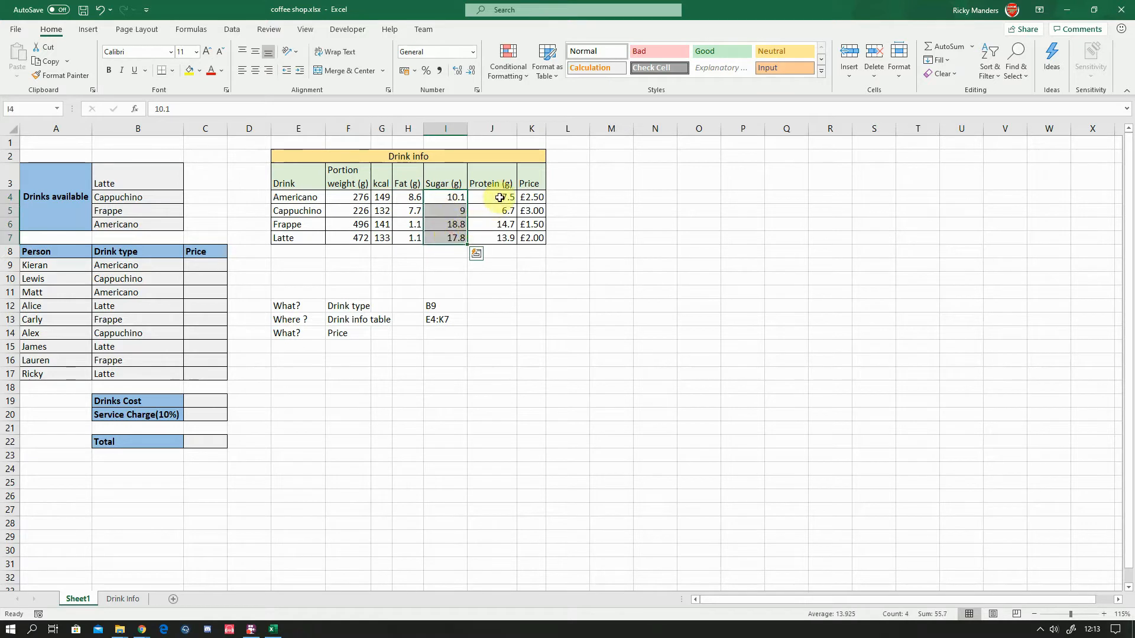
left_click_drag(494, 197, 504, 238)
left_click_drag(534, 202, 531, 237)
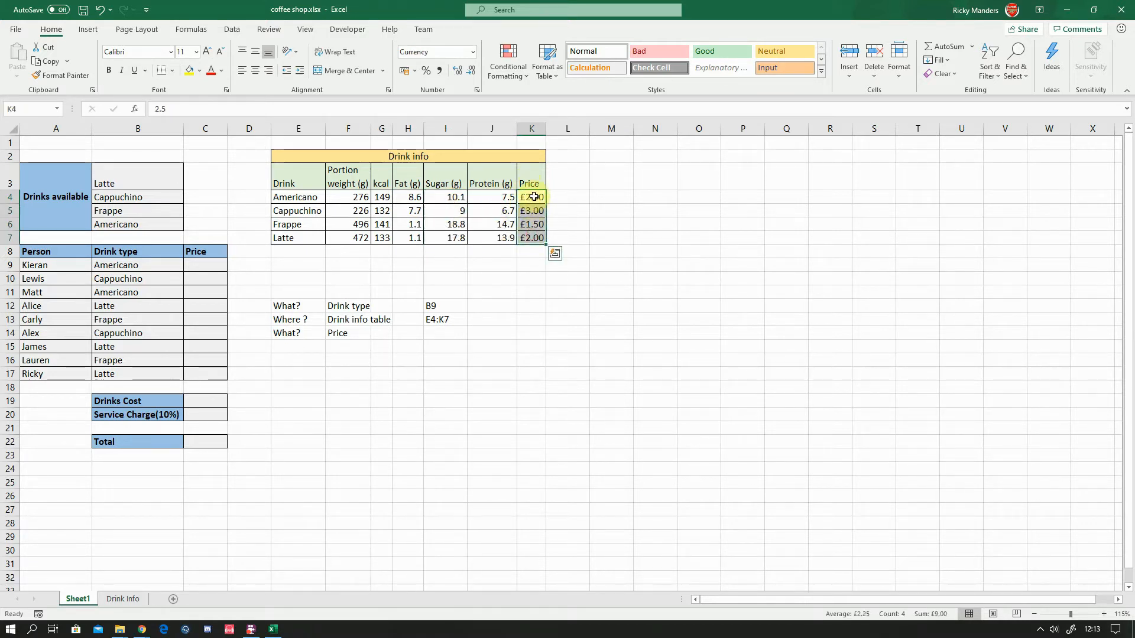
left_click(443, 331)
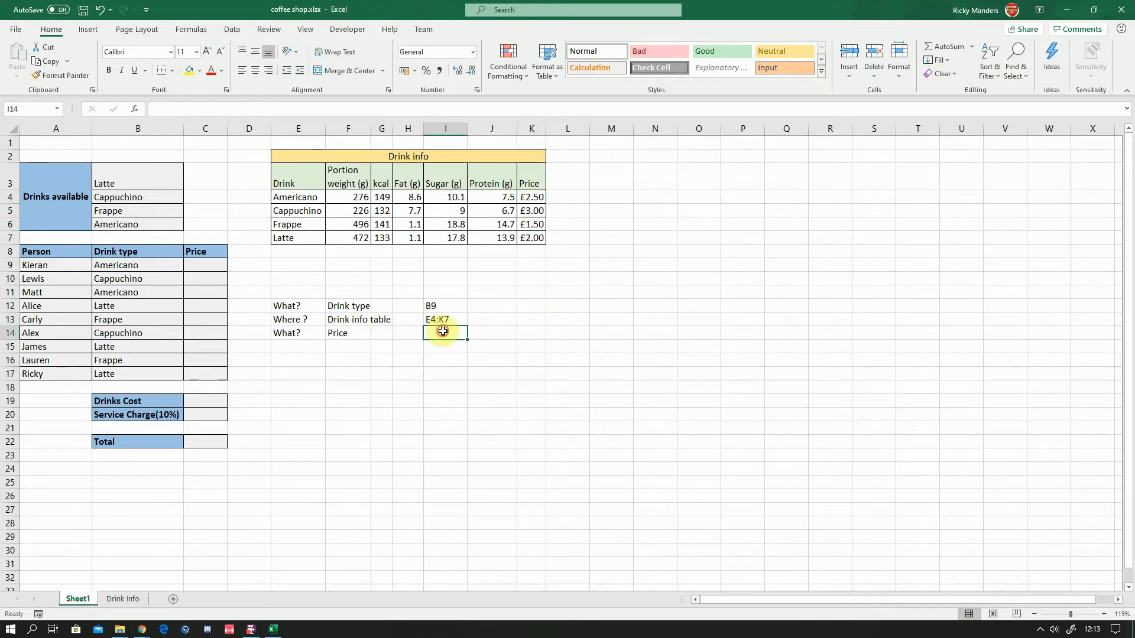
type("7")
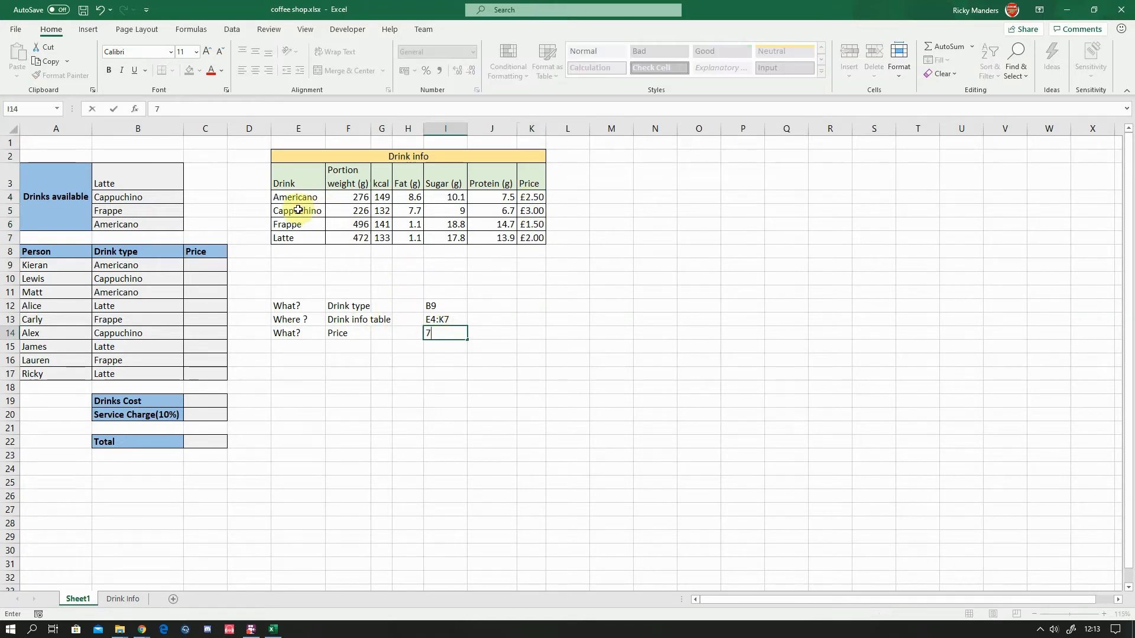
left_click_drag(308, 198, 317, 234)
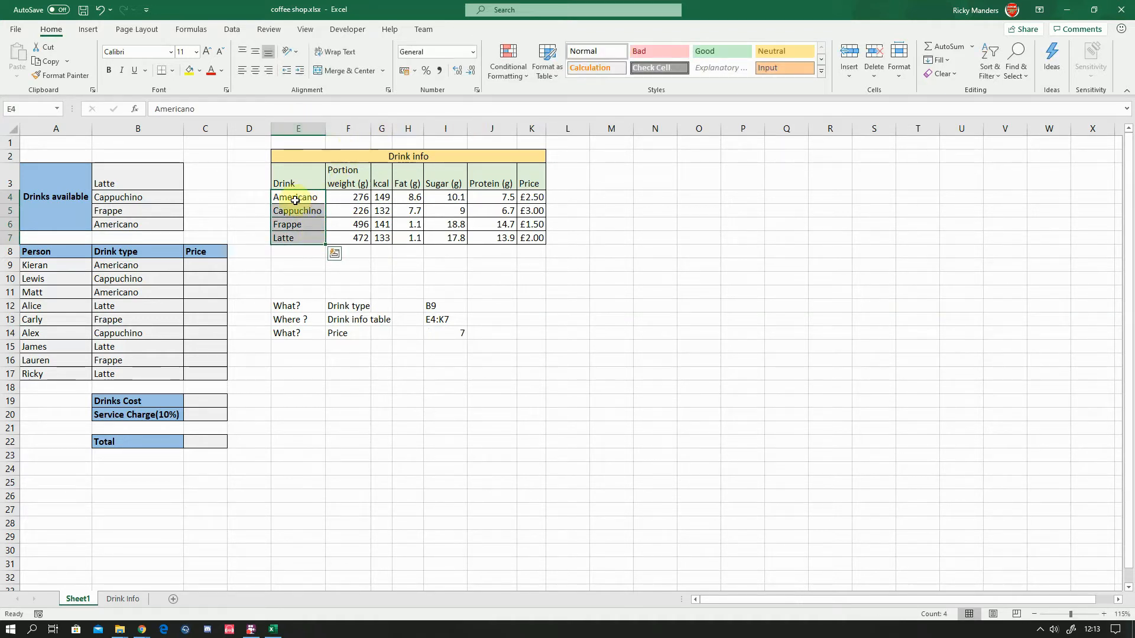
Step: Label the three note rows with "Lookup_value" in J12, "Table_array" in J13 and "Col_index_num" in J14
left_click(496, 305)
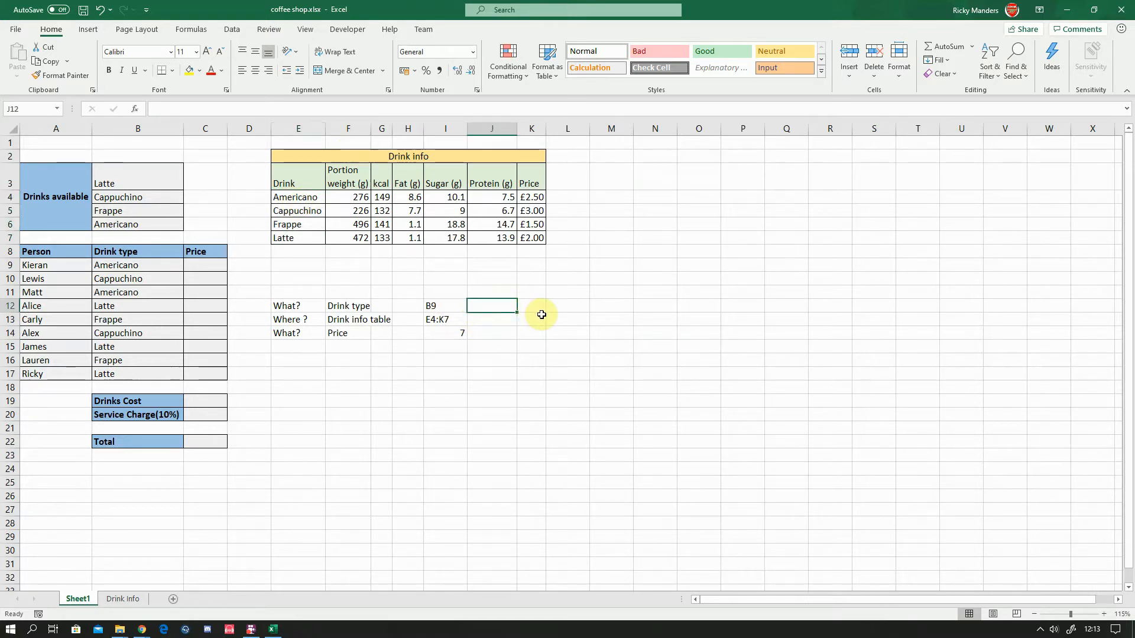
type("Lookup_value")
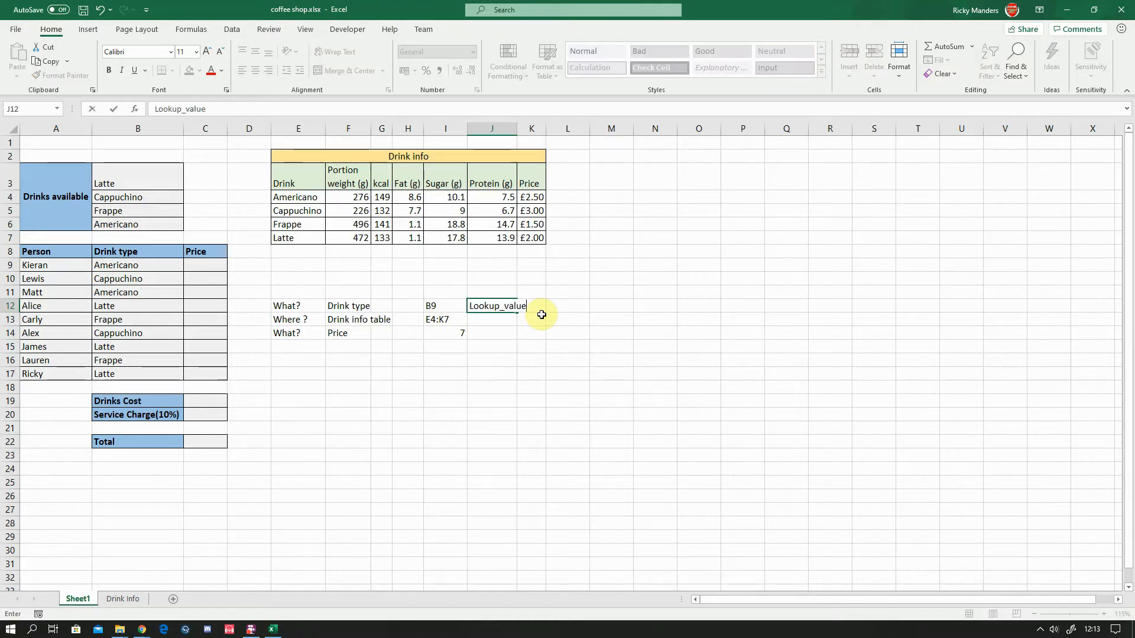
key("Return")
type("Table_array")
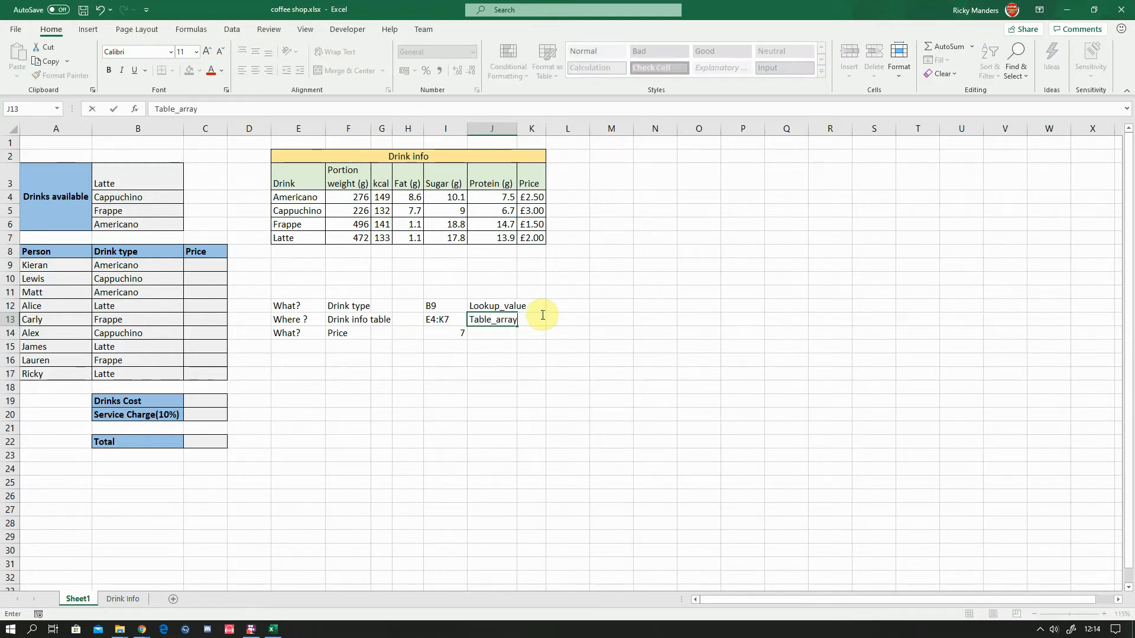
key("Return")
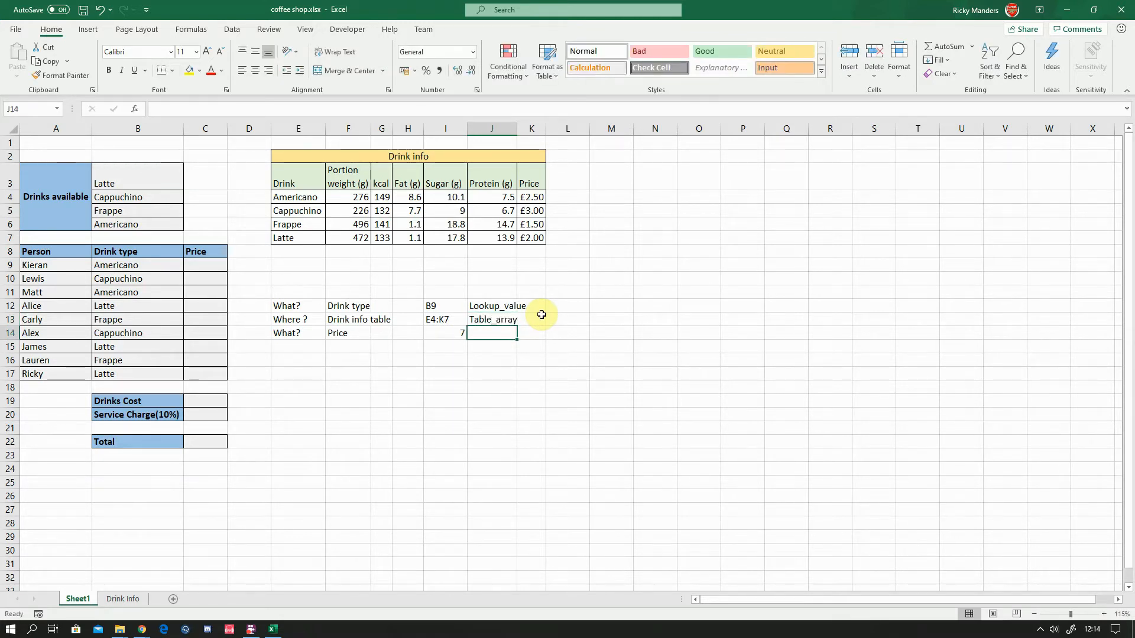
type("Col_index_num")
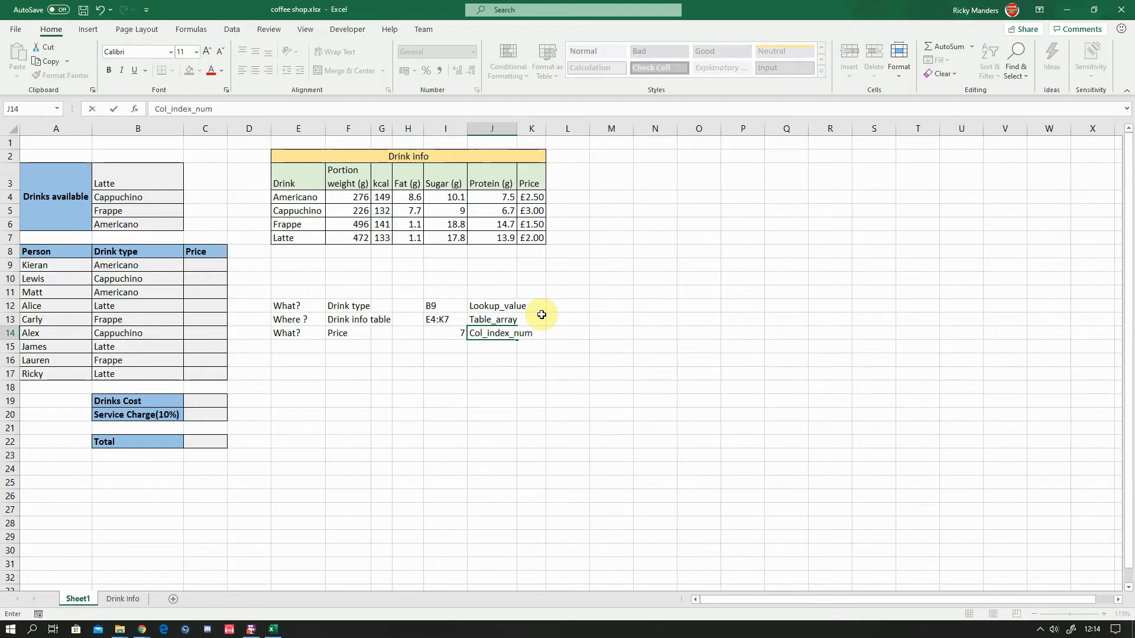
left_click(603, 335)
Step: Change the font colour of the argument labels in J12:J14 to blue
left_click_drag(497, 305, 497, 332)
left_click(223, 70)
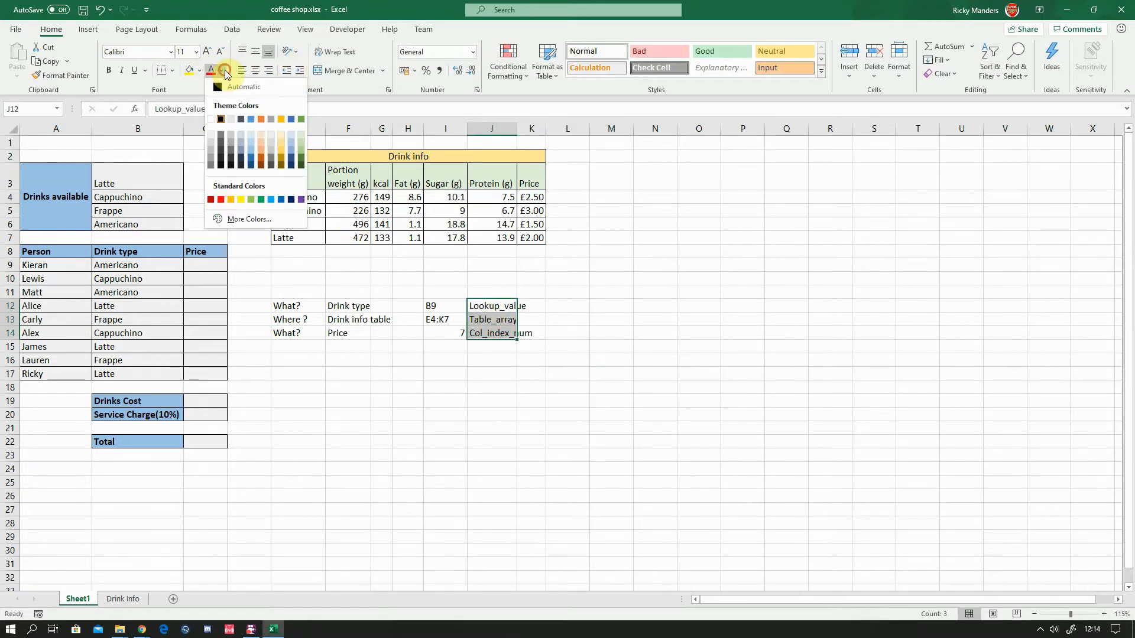
left_click(284, 202)
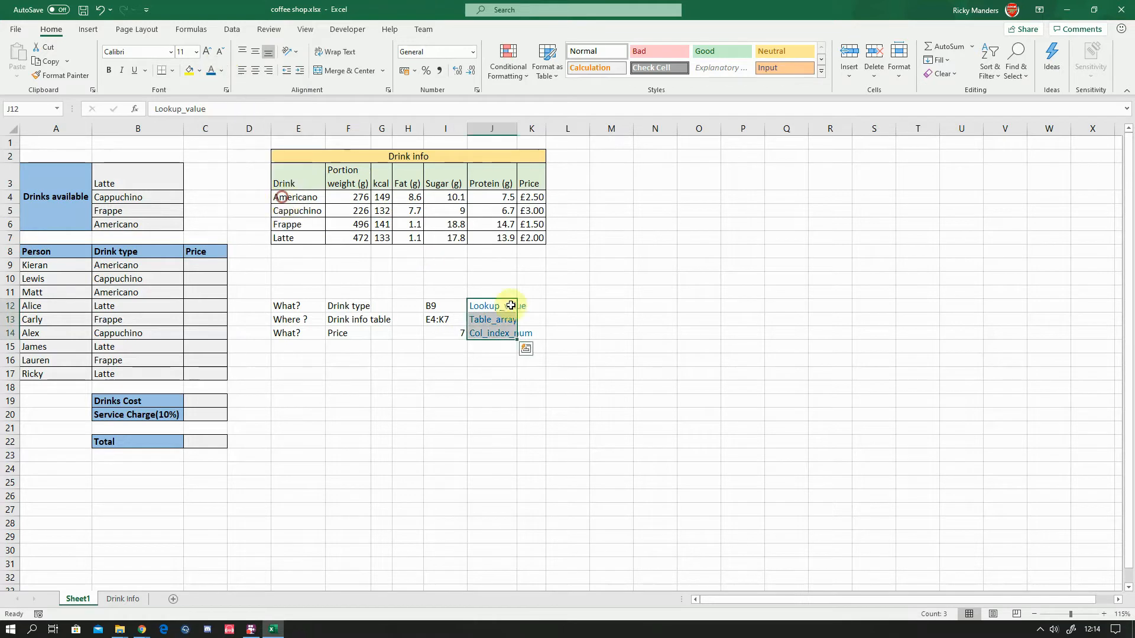
left_click(567, 333)
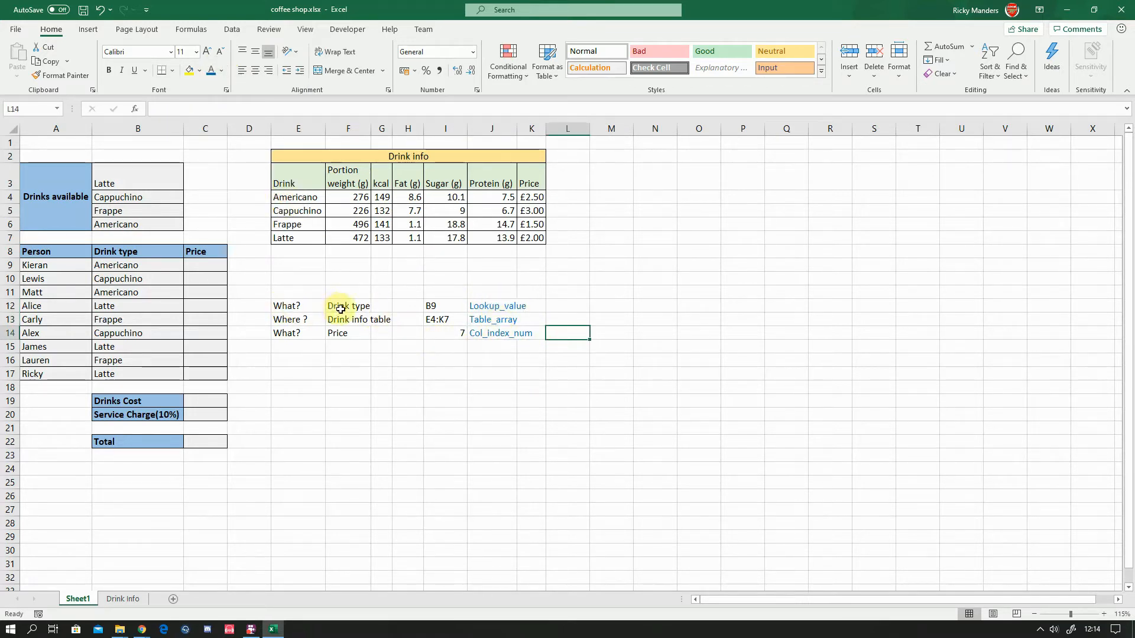
Step: Make the question labels in E12:E14 bold
left_click_drag(296, 306, 304, 332)
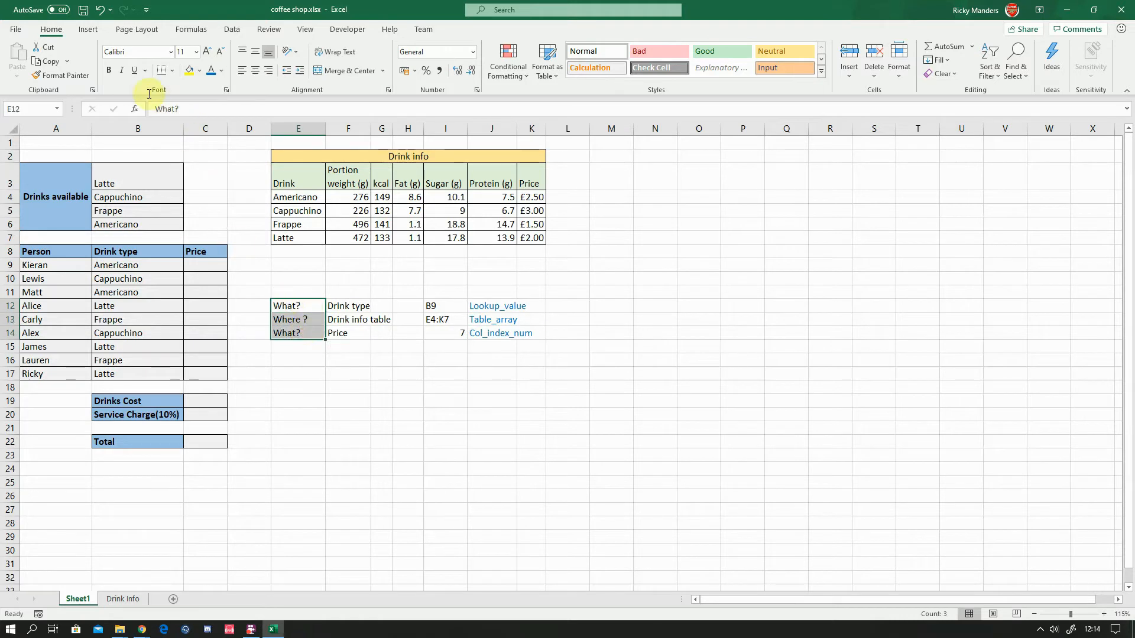
left_click(109, 74)
left_click(330, 307)
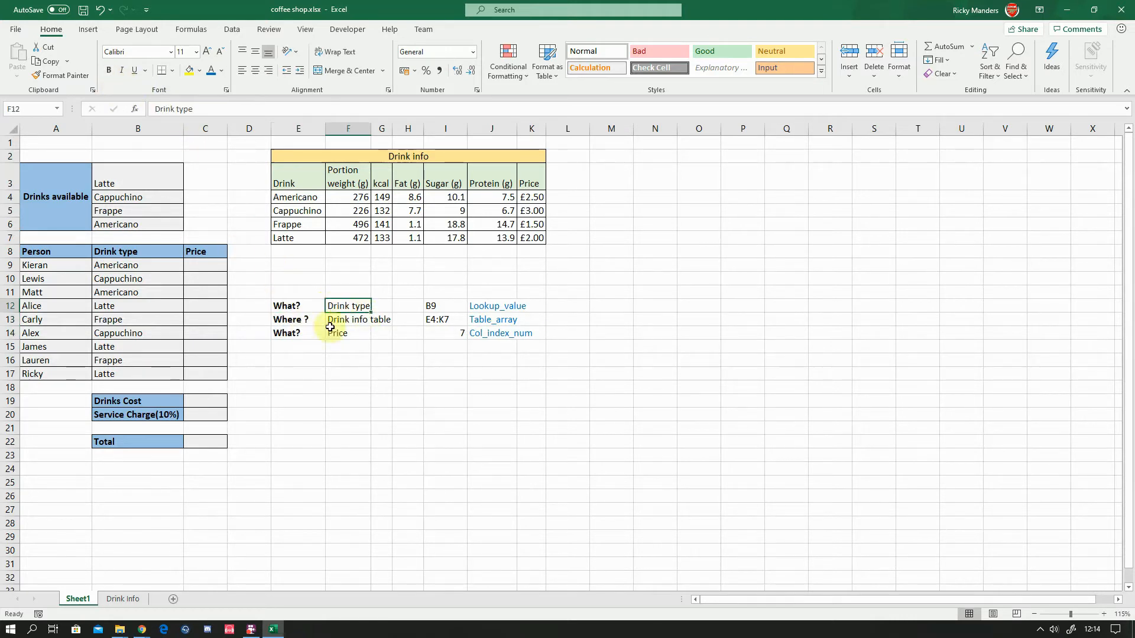
Step: Review the Drink info table notes against range E4:K7 and its Price column K4:K7
left_click(348, 319)
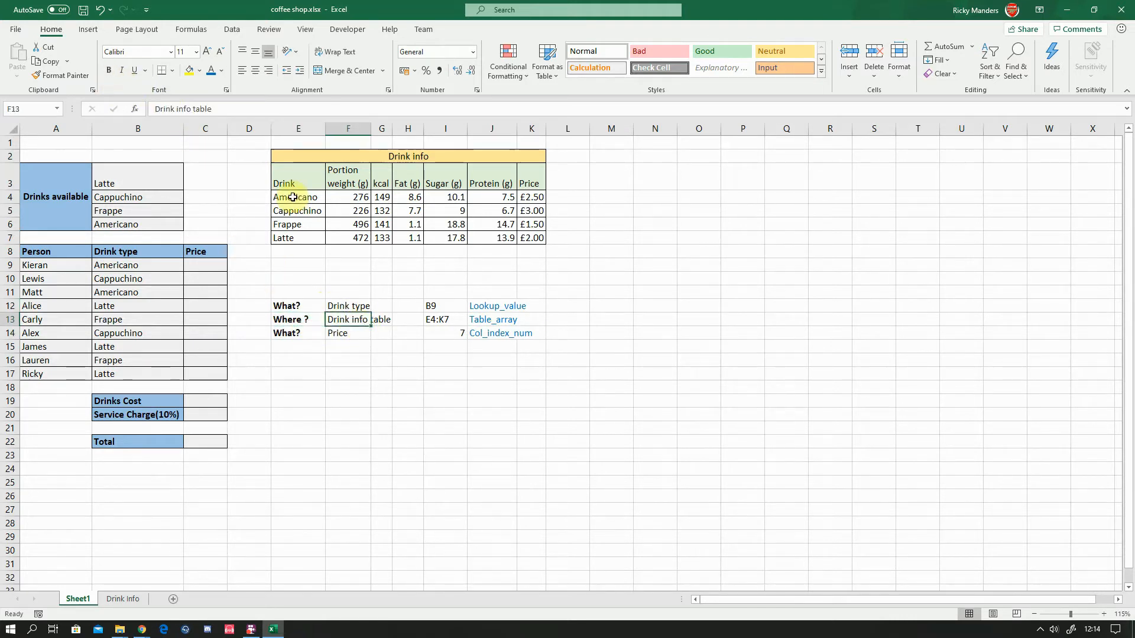
left_click_drag(294, 198, 521, 236)
left_click(346, 333)
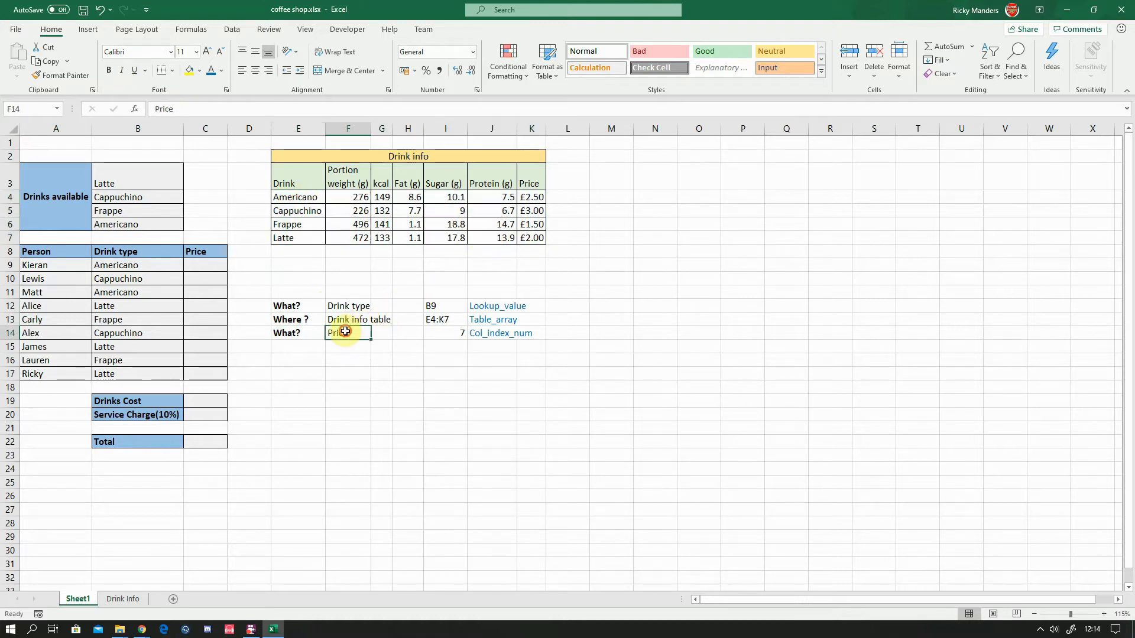
left_click_drag(299, 197, 523, 239)
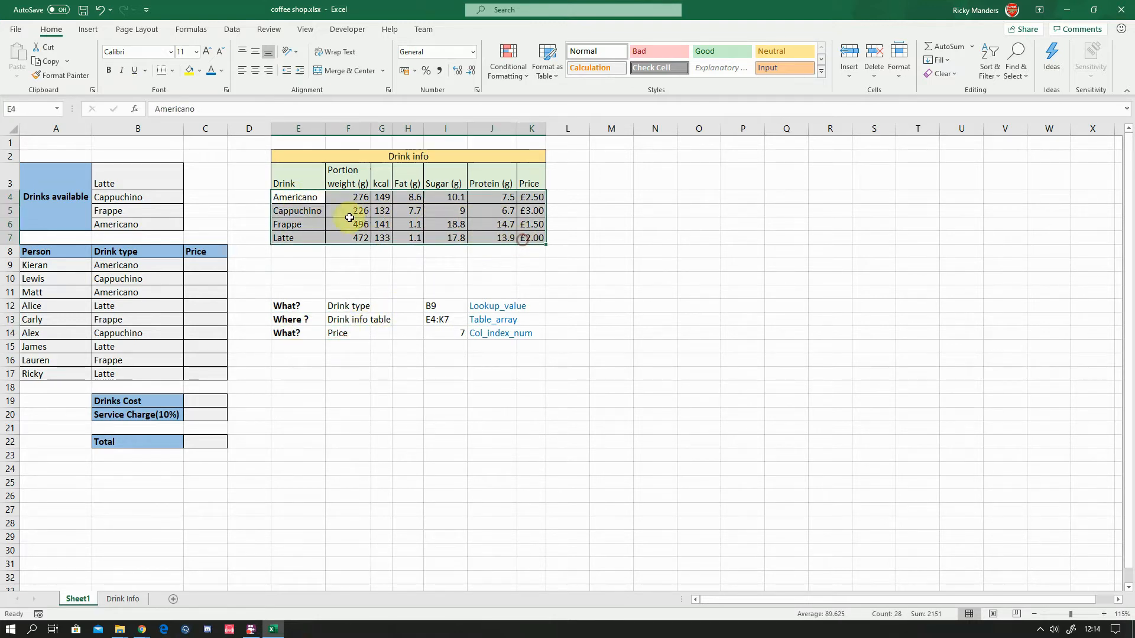
left_click(533, 197)
left_click_drag(533, 197, 532, 236)
Step: Apply thick outside borders around the VLOOKUP argument values in I12:I14
left_click(446, 307)
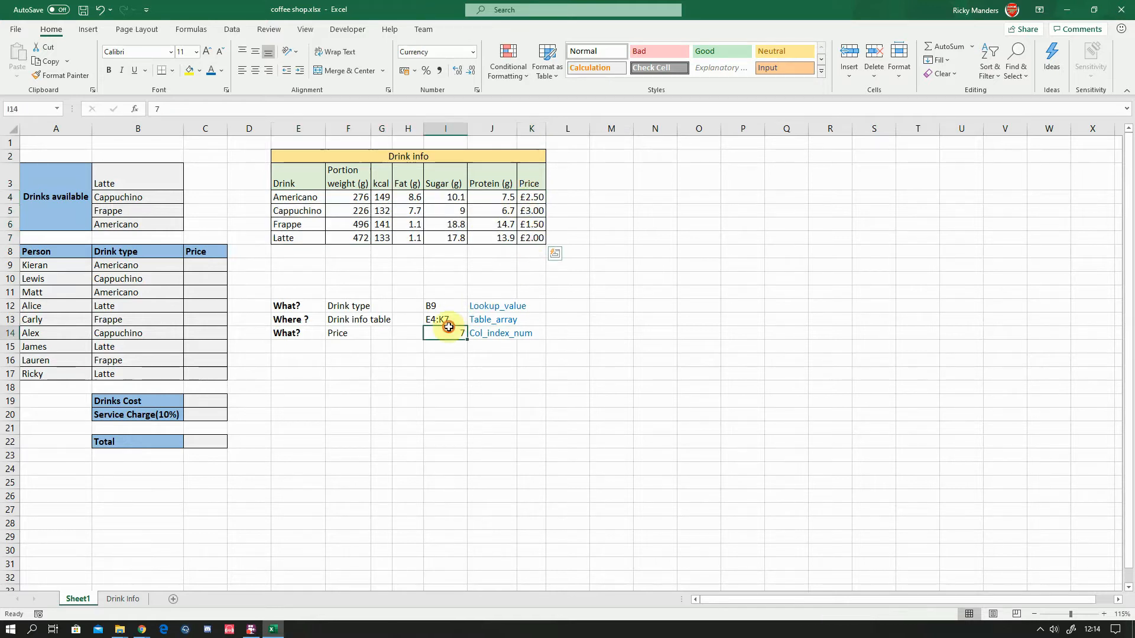
left_click_drag(446, 310, 449, 333)
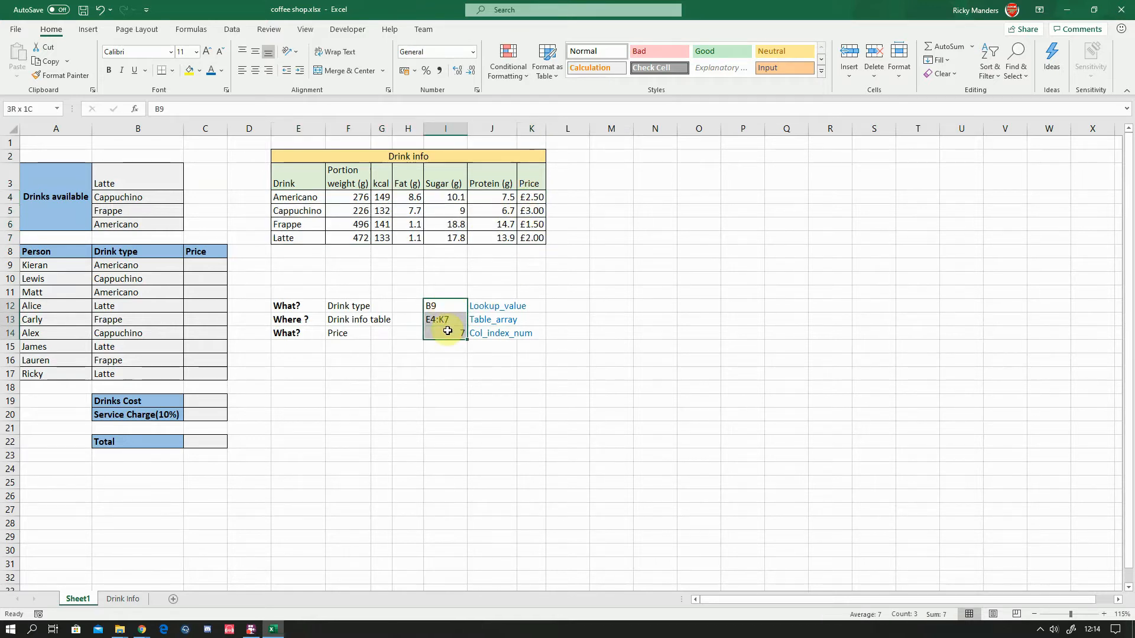
left_click(172, 70)
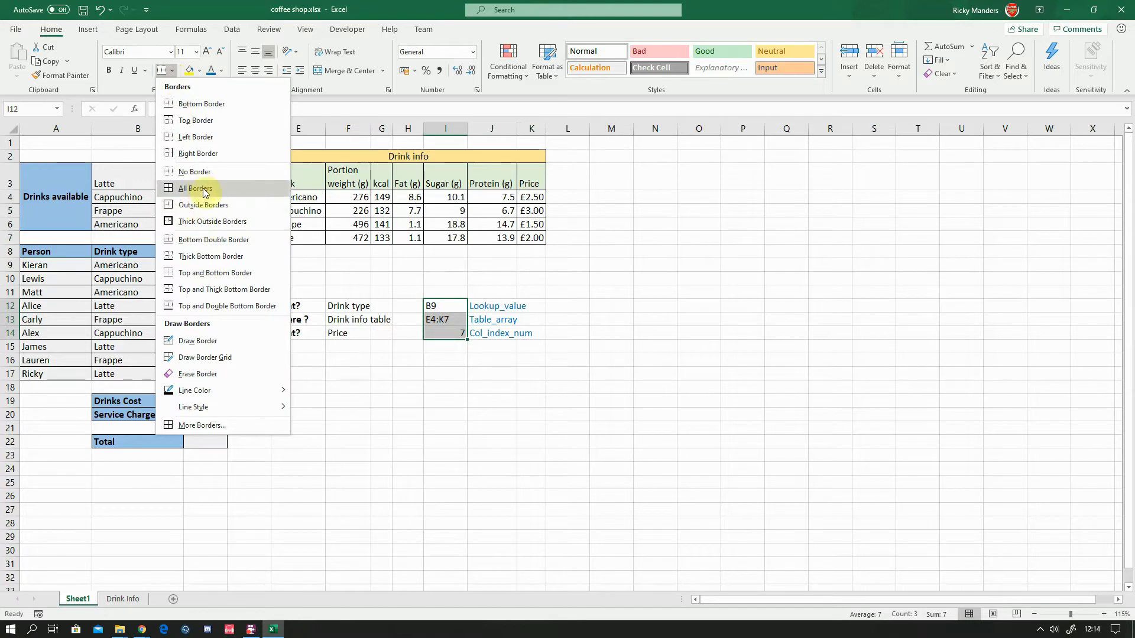
left_click(206, 222)
left_click(527, 385)
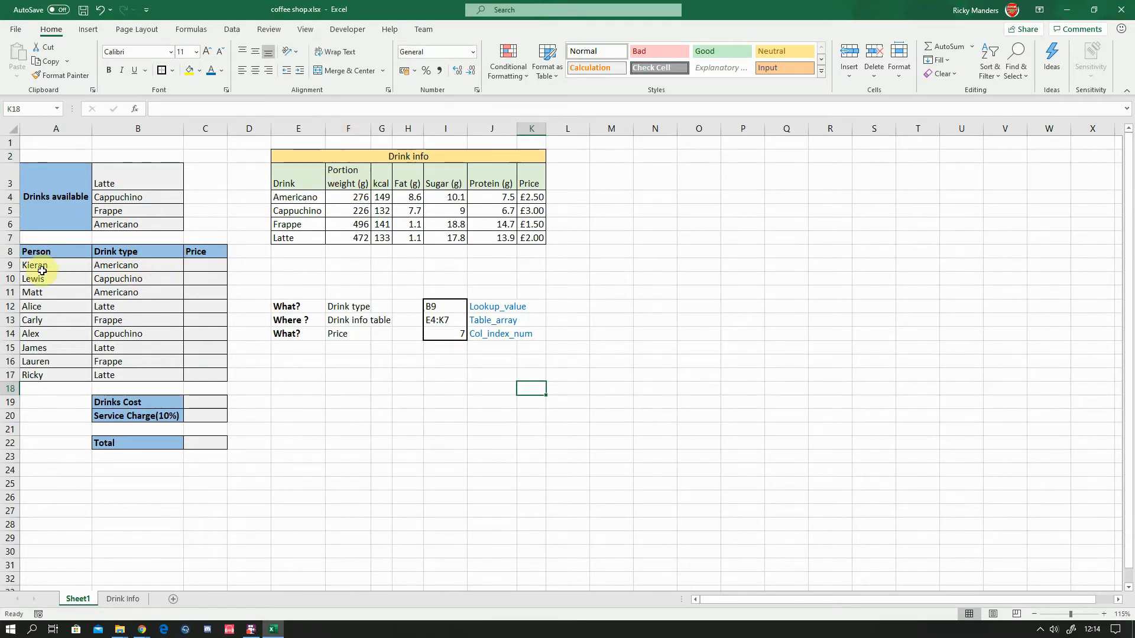
Step: Trace how a drink type in column B is matched in the Drink info table's Drink column and read across to Price
left_click(116, 266)
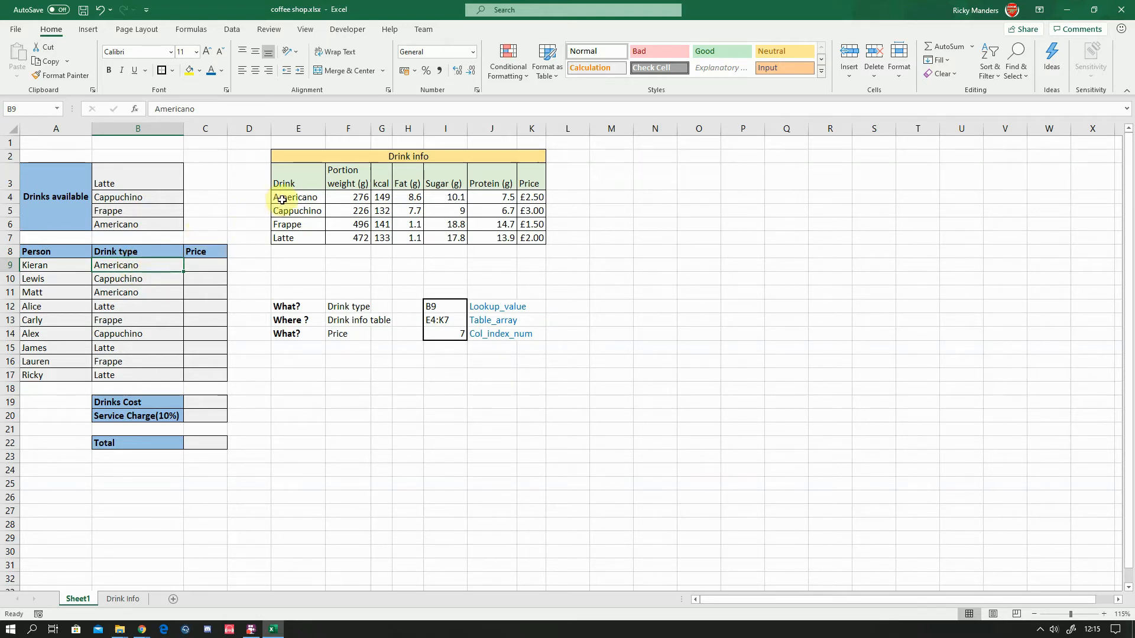
left_click_drag(282, 200, 529, 235)
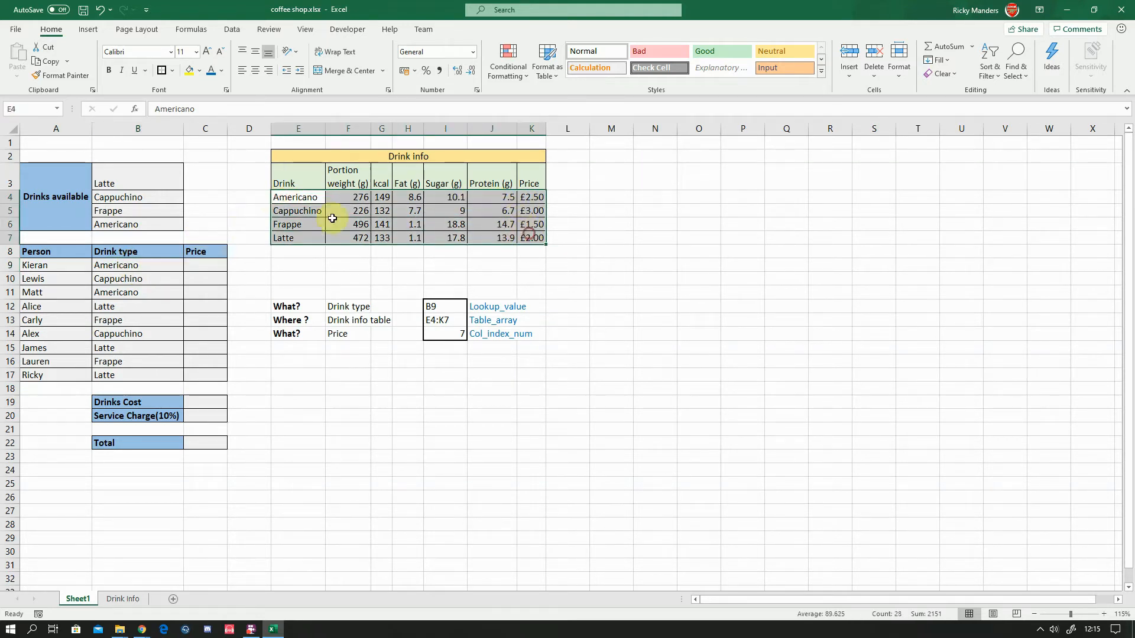
left_click(156, 279)
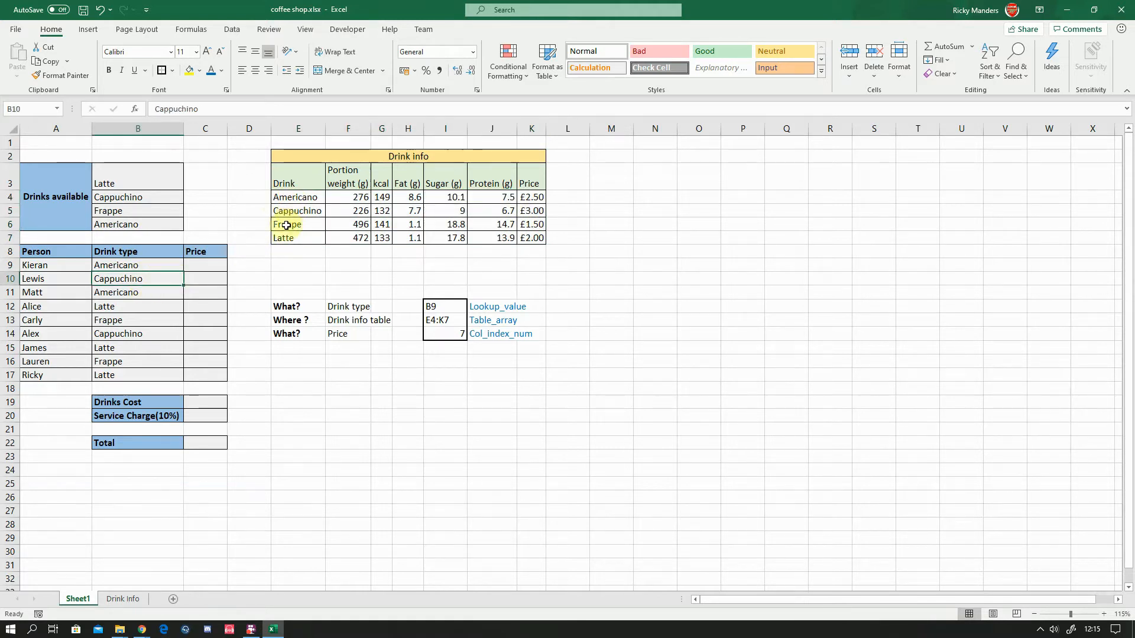
left_click(501, 403)
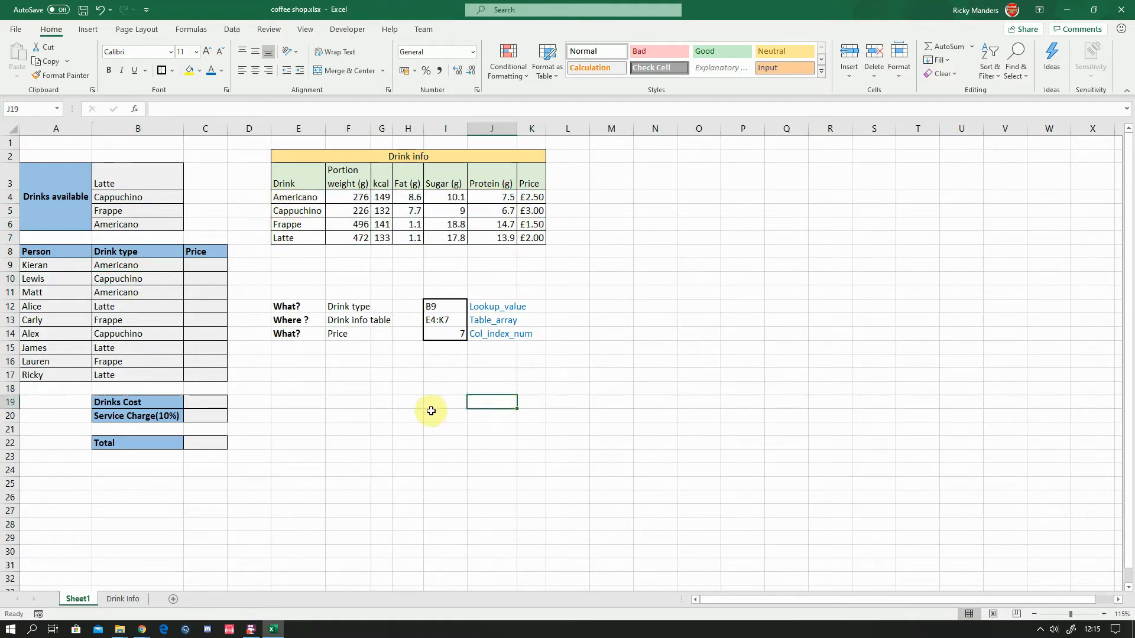
left_click(302, 196)
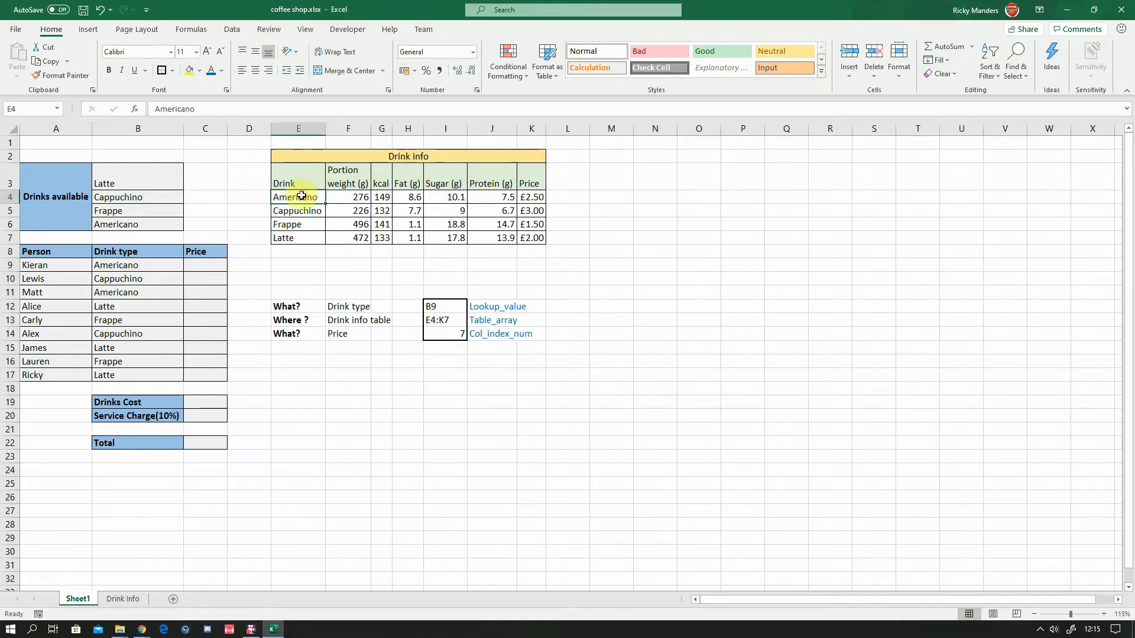
left_click_drag(302, 210, 305, 237)
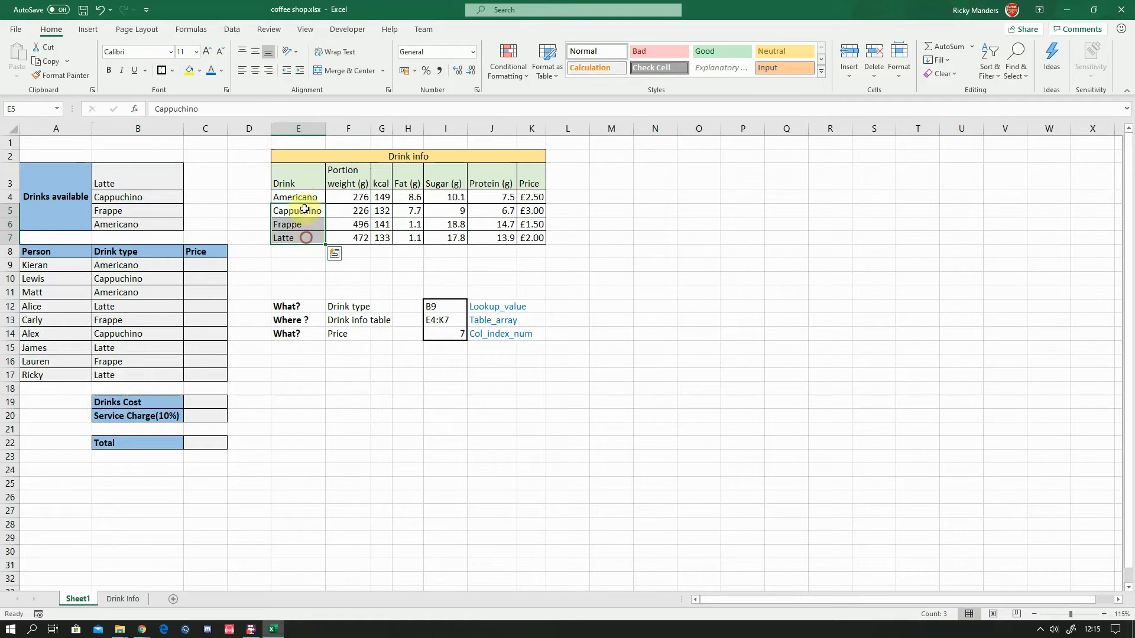
left_click_drag(303, 196, 308, 209)
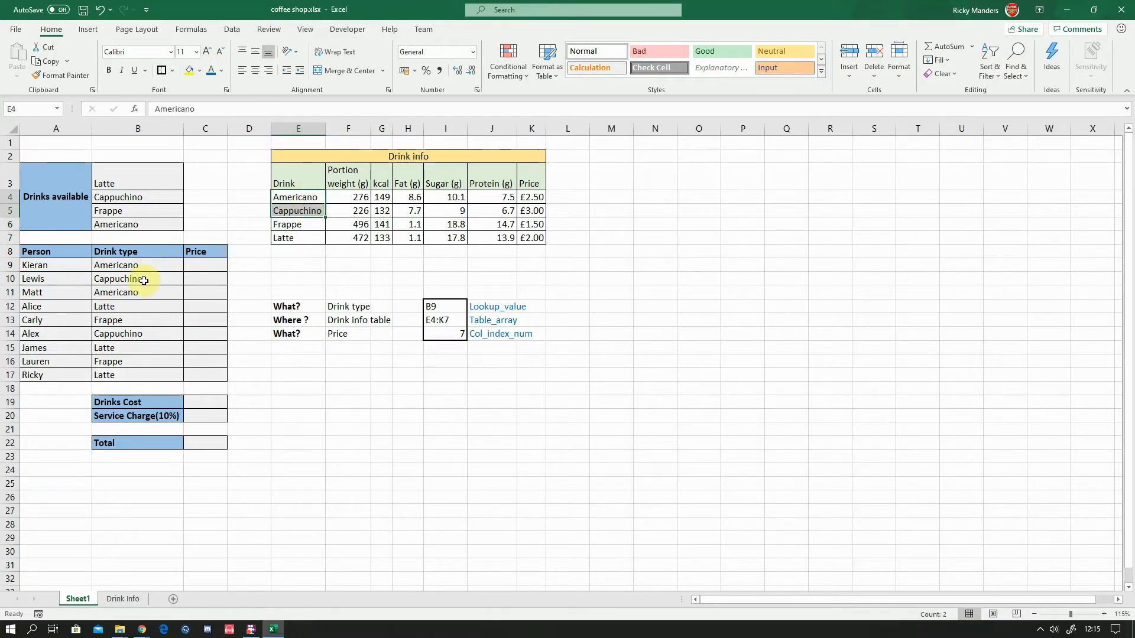
left_click(291, 214)
left_click_drag(289, 212, 523, 211)
left_click(526, 211)
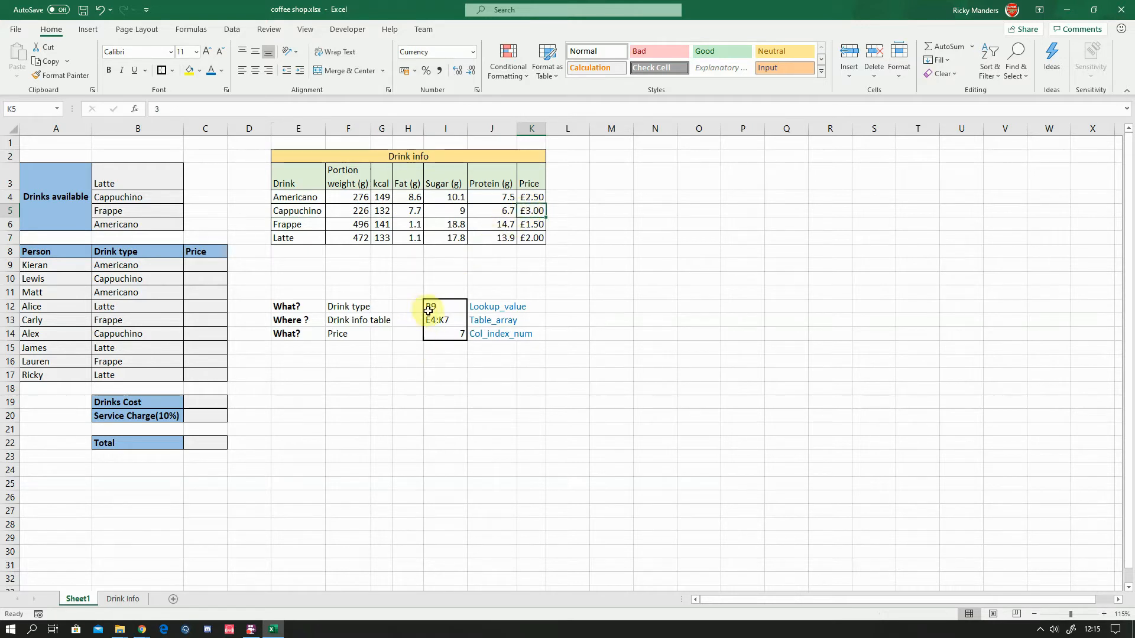
left_click(329, 399)
Step: Start a formula in C9 by searching the function list for "vlookup" and inserting the VLOOKUP function
left_click(219, 267)
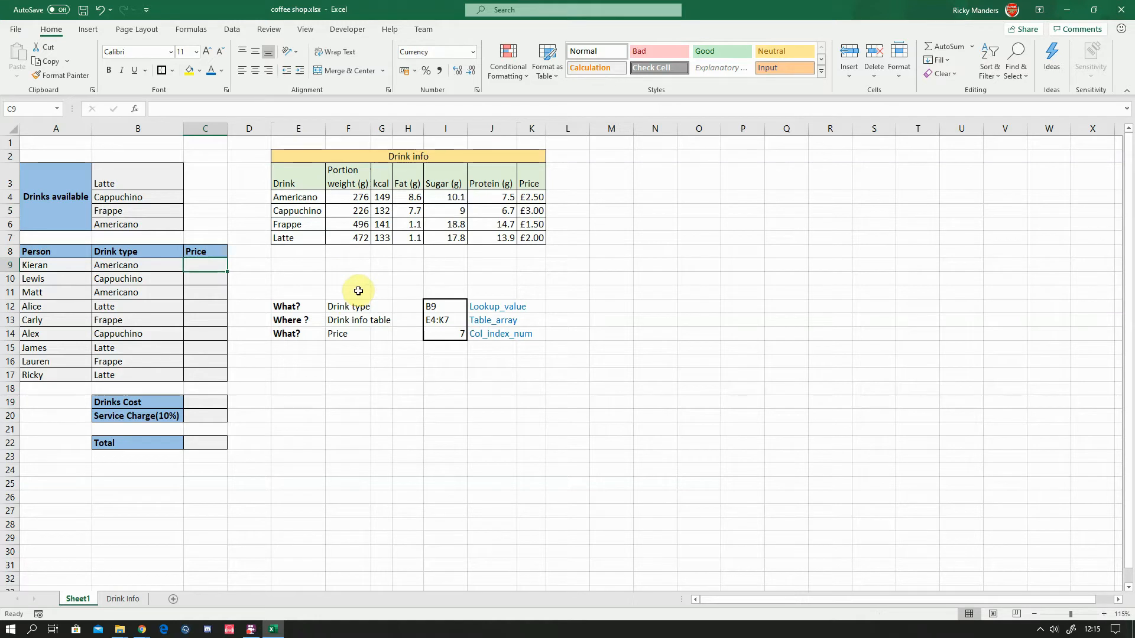
left_click(135, 111)
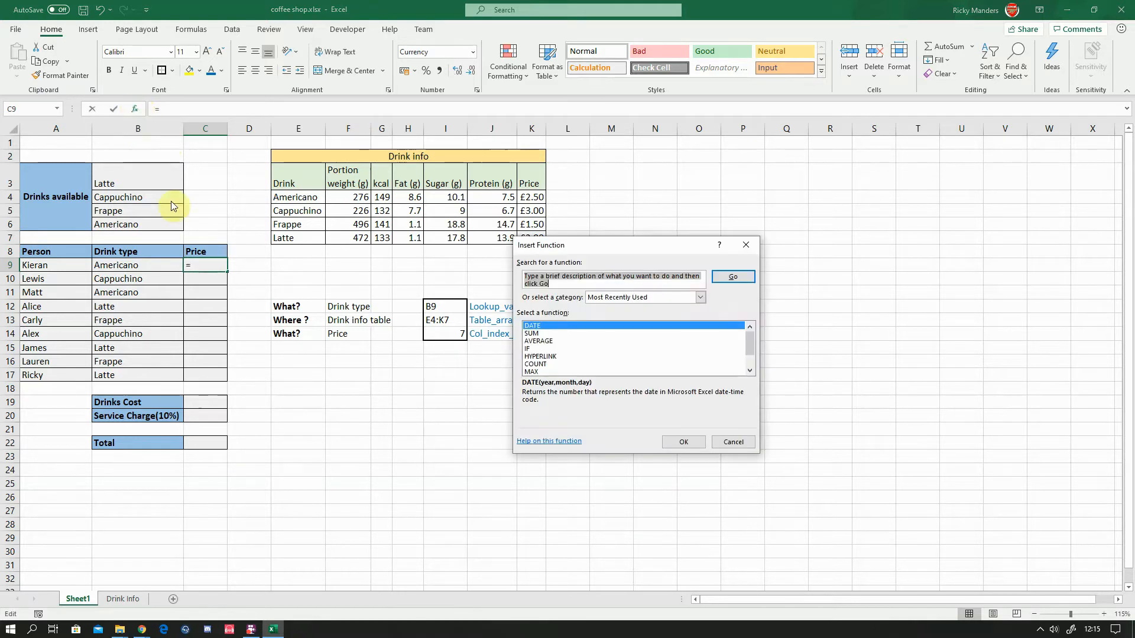
left_click_drag(593, 244, 660, 193)
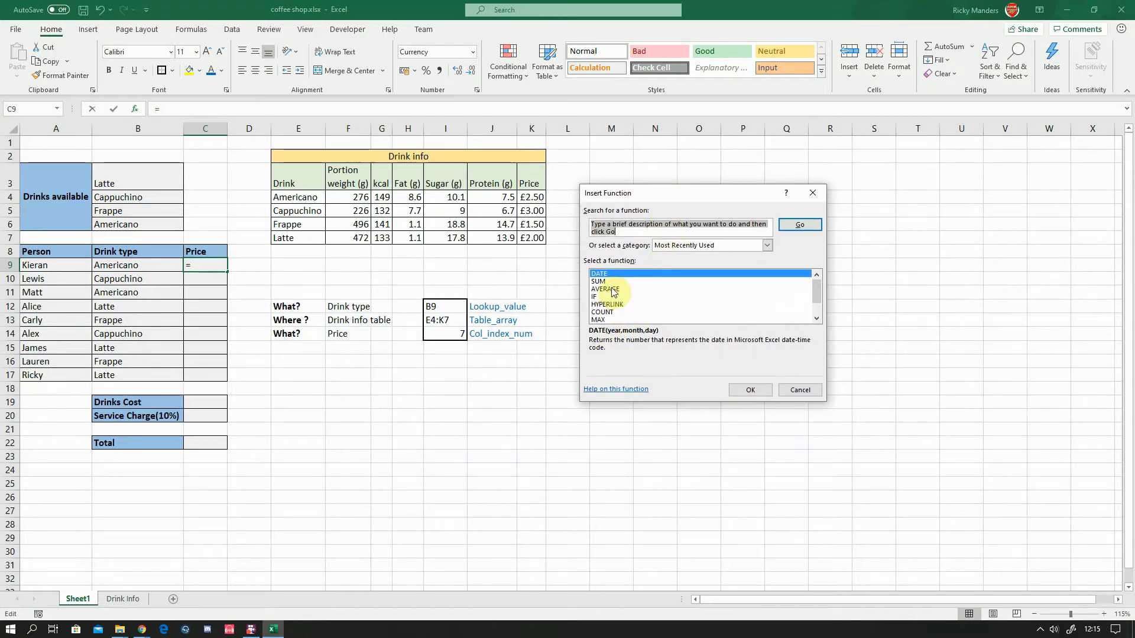
scroll(614, 296, "down", 1)
scroll(615, 293, "up", 1)
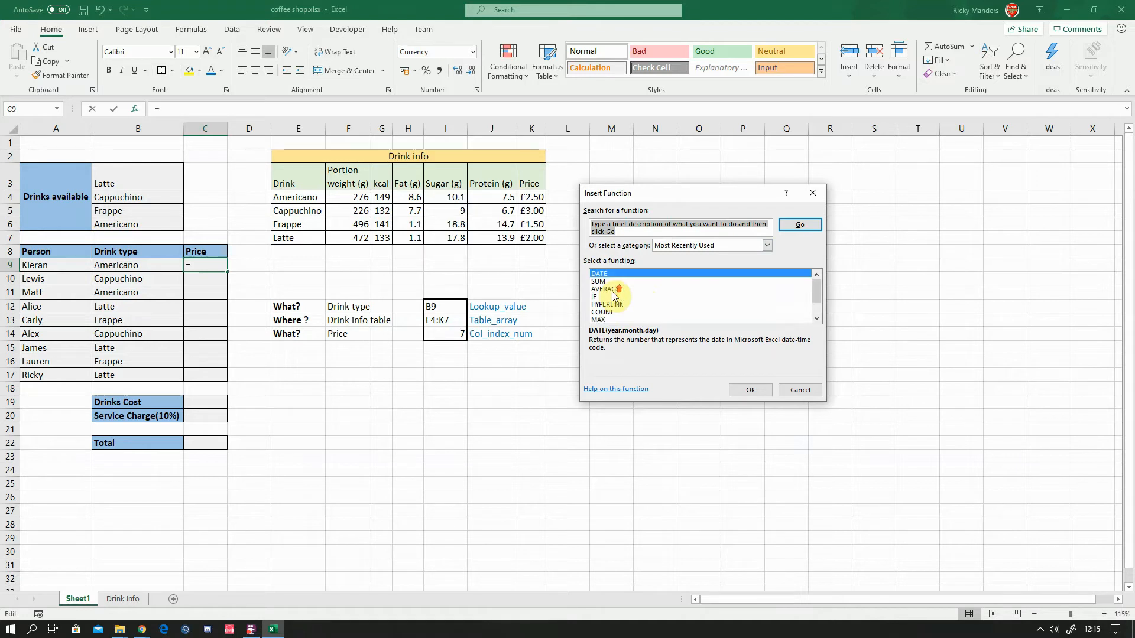
left_click(618, 233)
left_click_drag(618, 234, 596, 228)
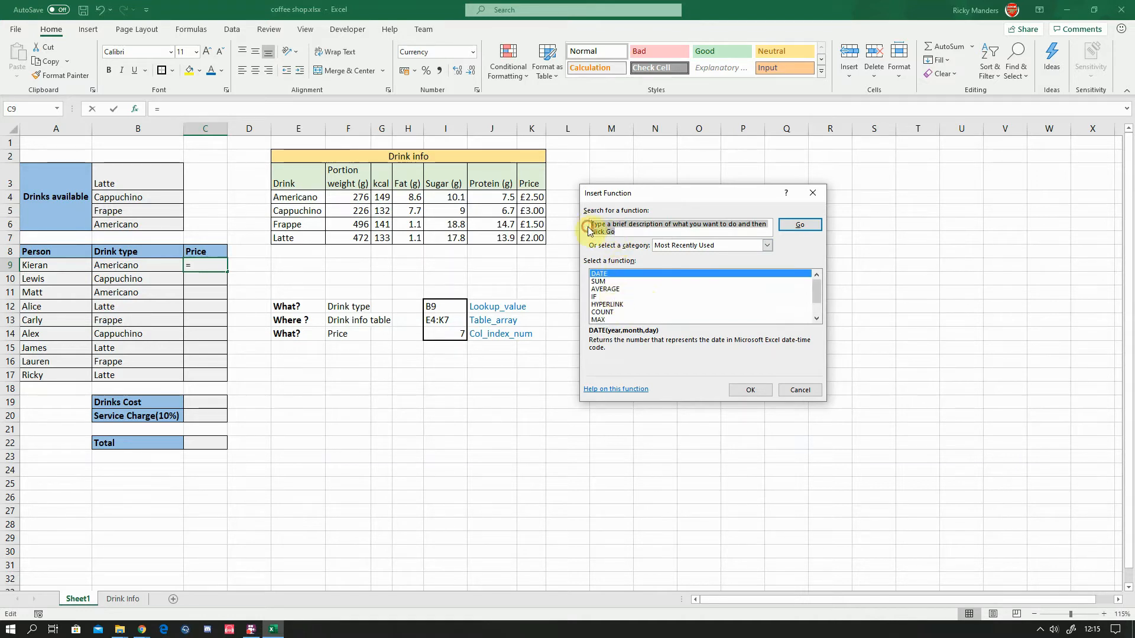
type("vlookup")
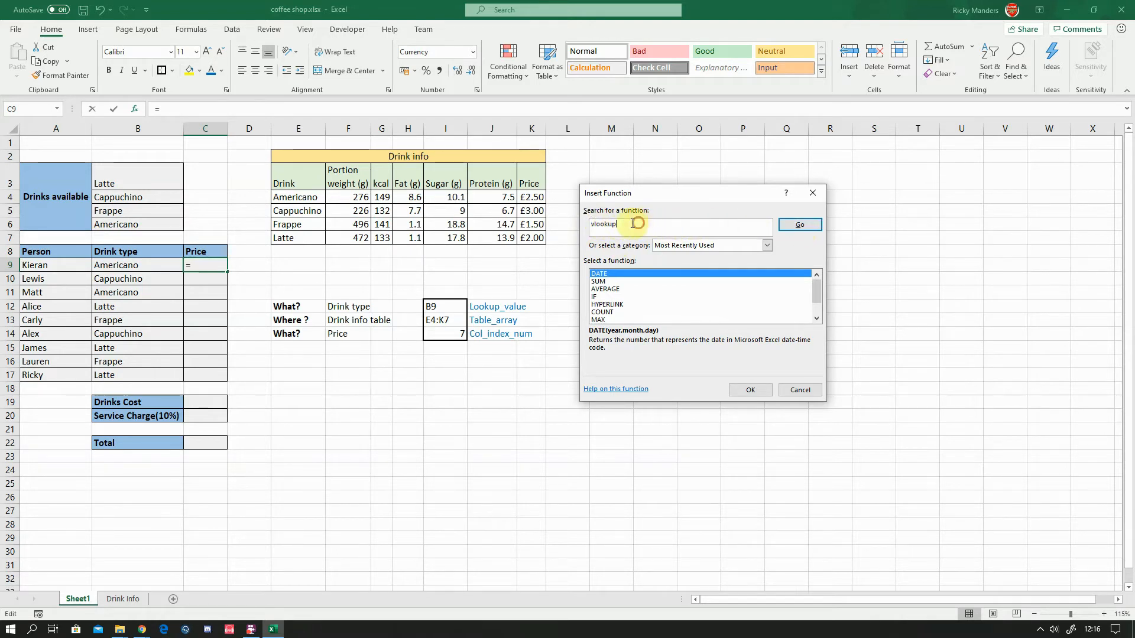
left_click(798, 225)
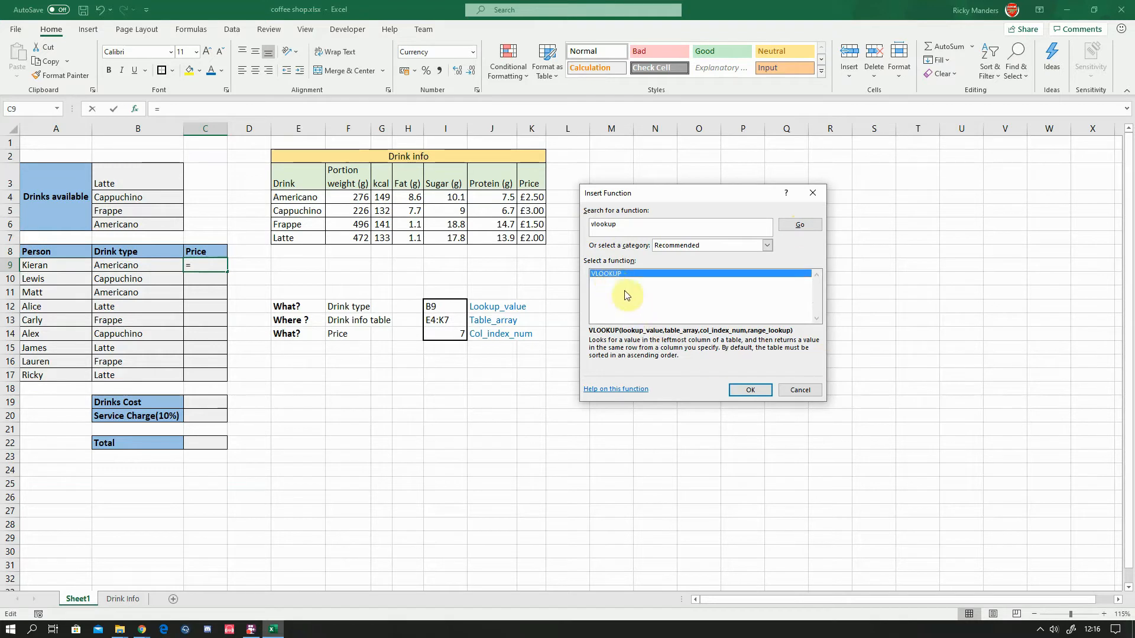
left_click(745, 392)
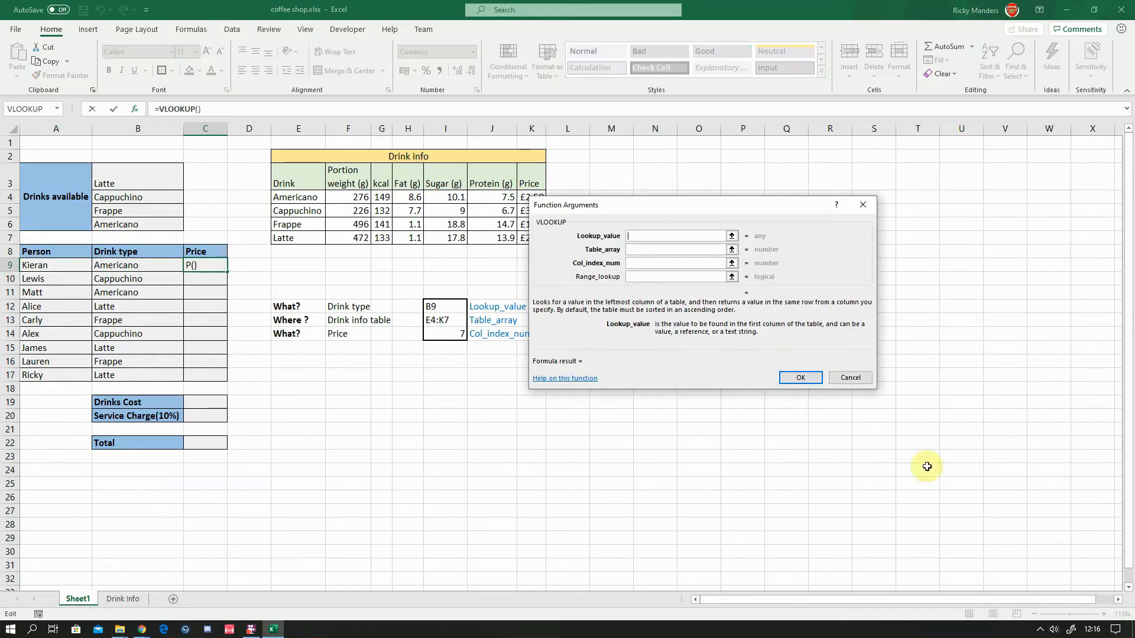
Step: Set the Lookup_value to B9 and the Table_array to the absolute range $E$4:$K$7
left_click_drag(670, 211, 717, 179)
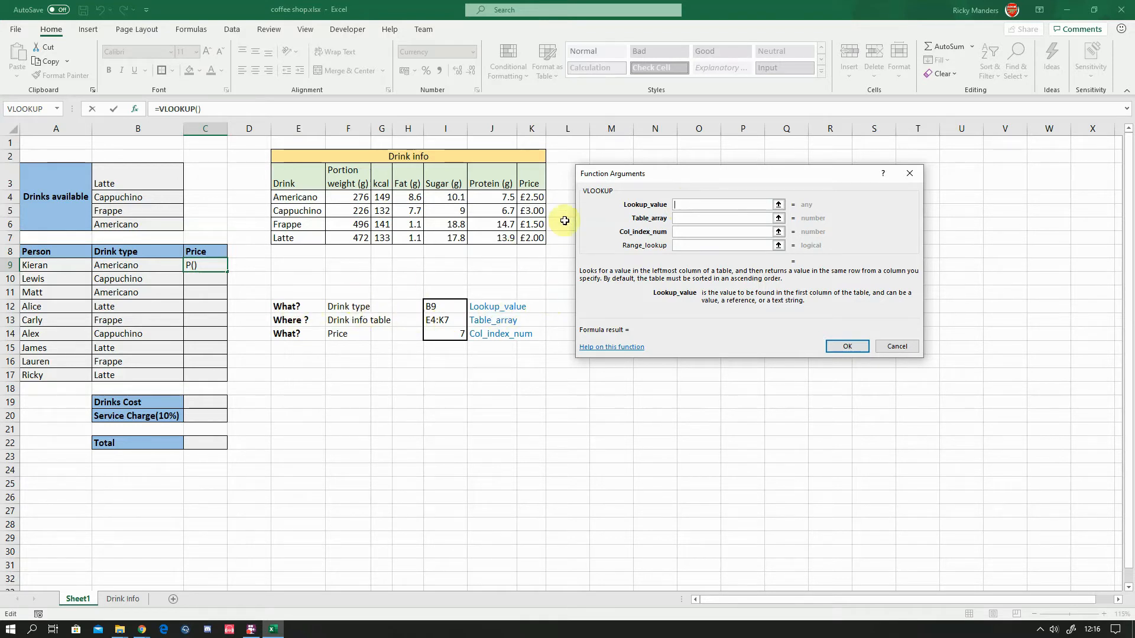
left_click(116, 267)
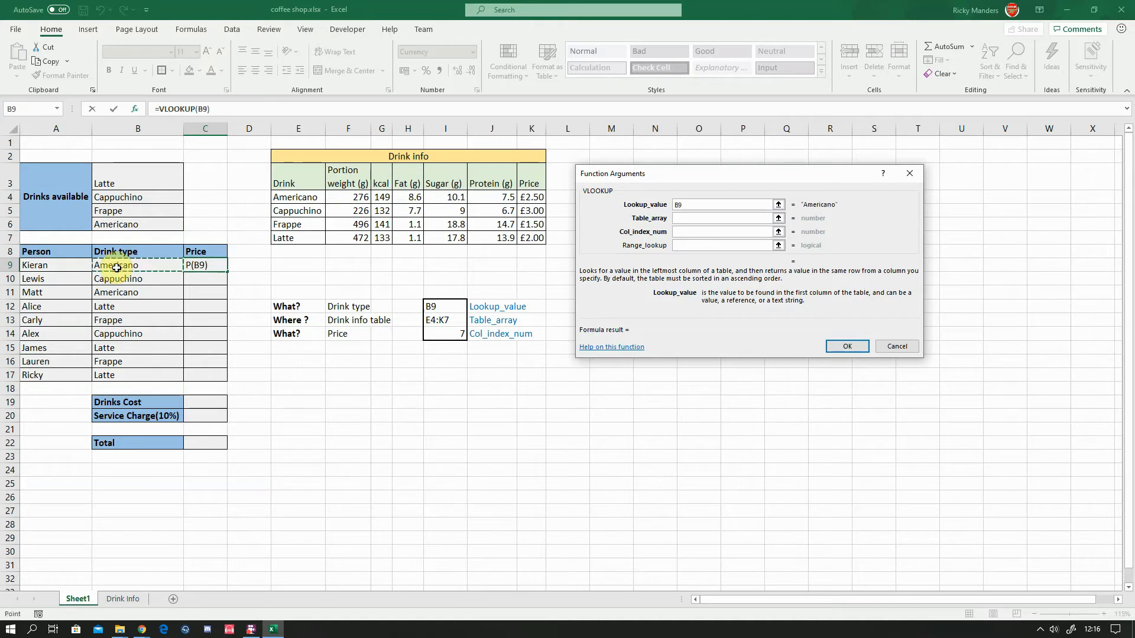
left_click(717, 219)
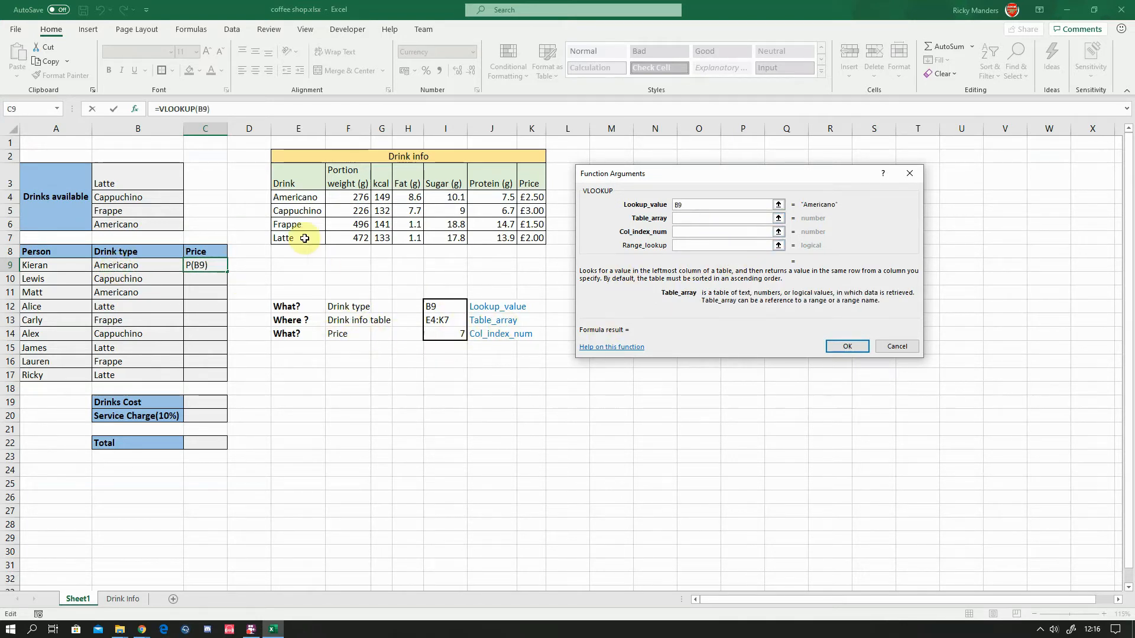
left_click_drag(296, 196, 536, 235)
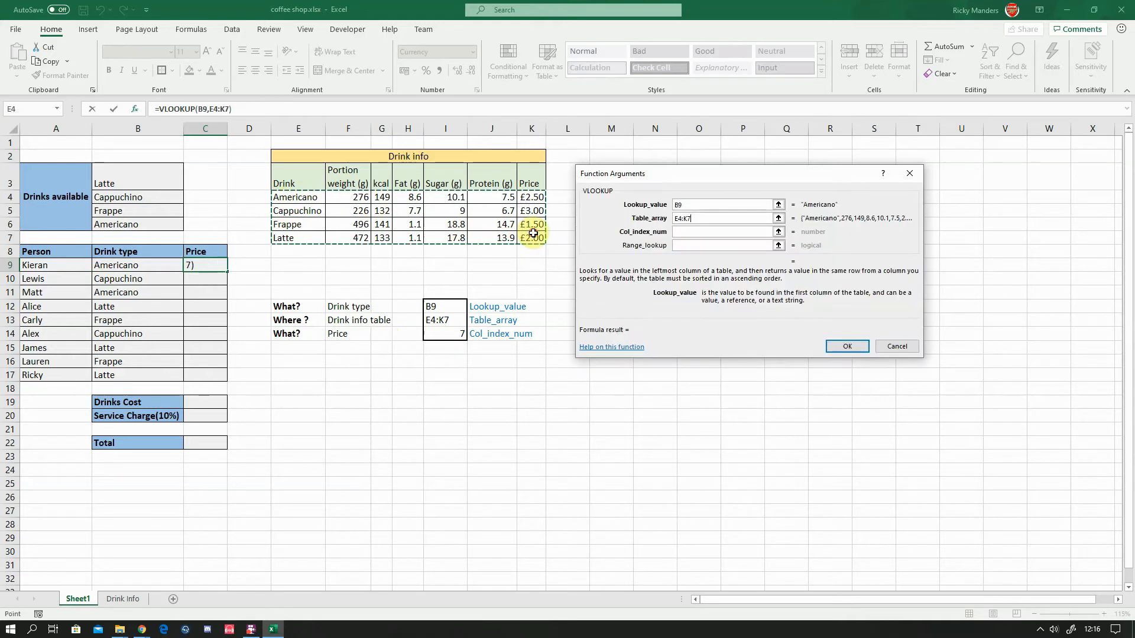
left_click(723, 226)
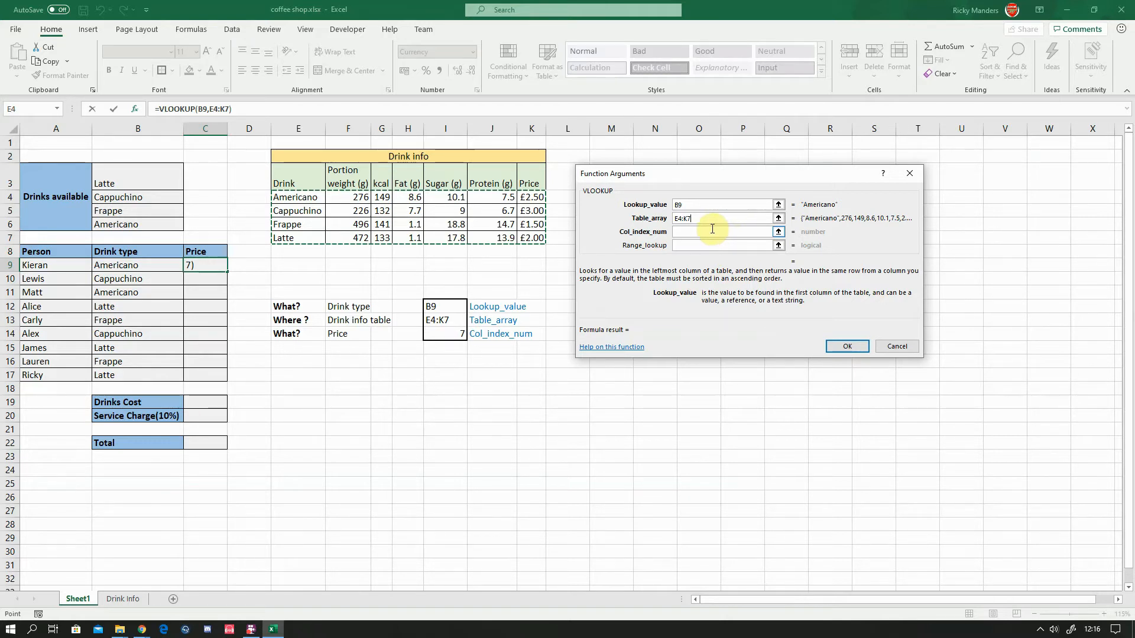
left_click(696, 218)
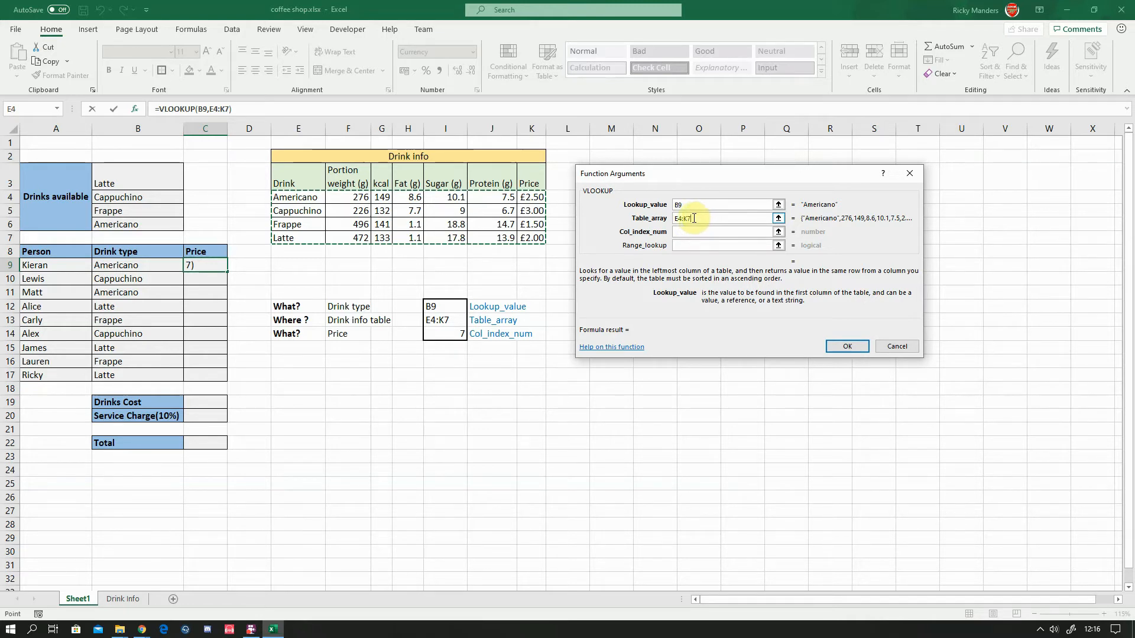
key("F4")
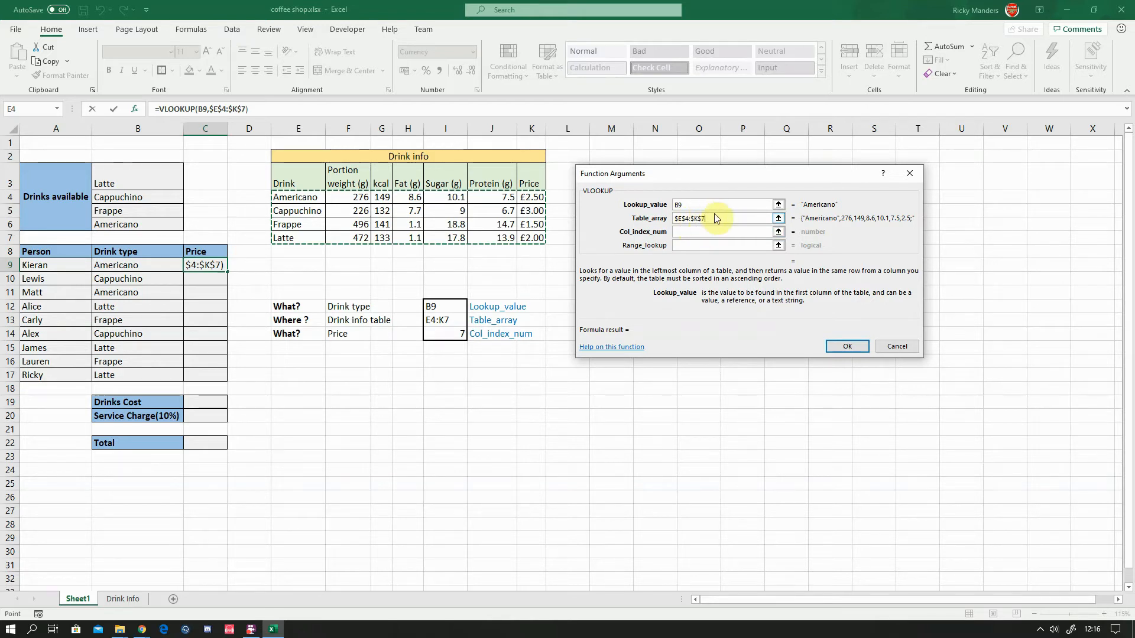
Step: Set the Col_index_num to 7 and the Range_lookup to 0 for an exact match
left_click(709, 231)
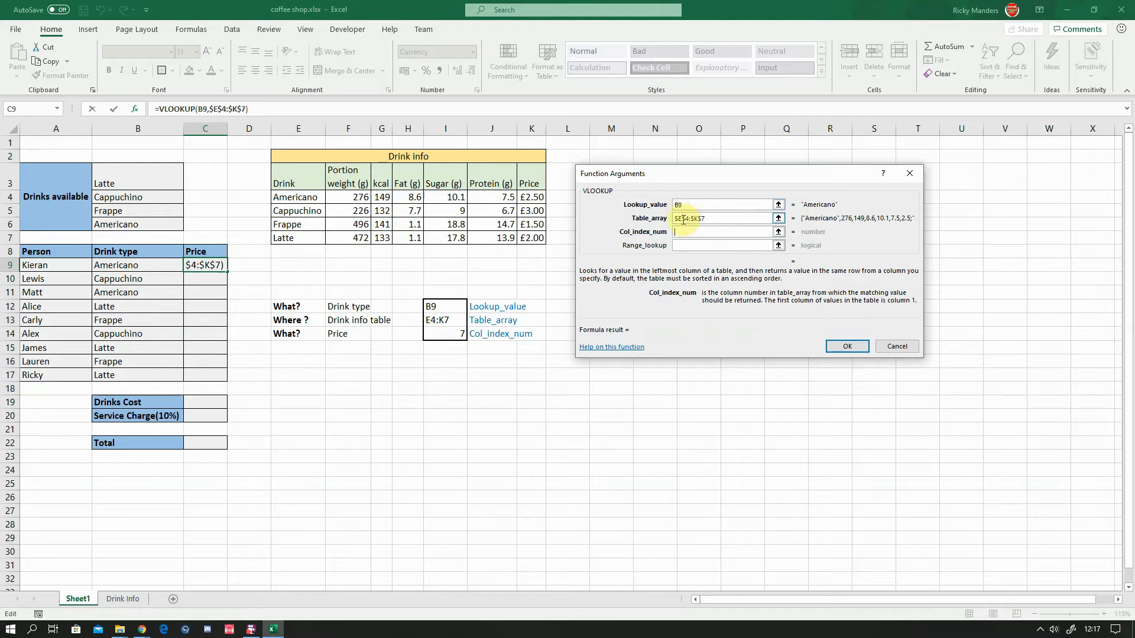
left_click(294, 335)
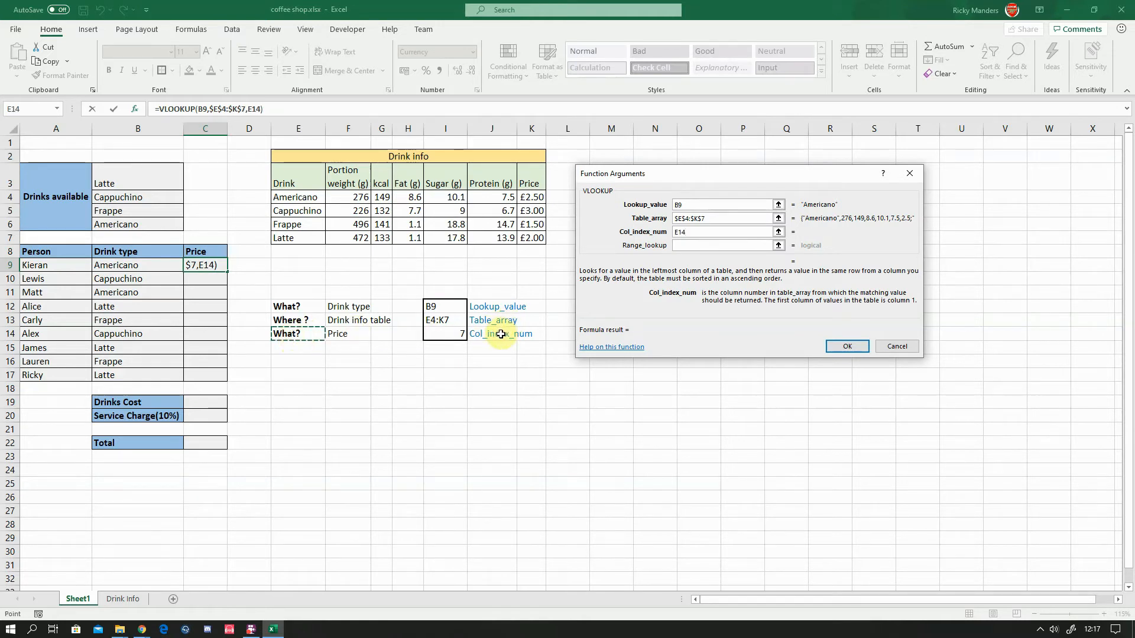
left_click(700, 245)
left_click_drag(700, 231, 662, 233)
type("7")
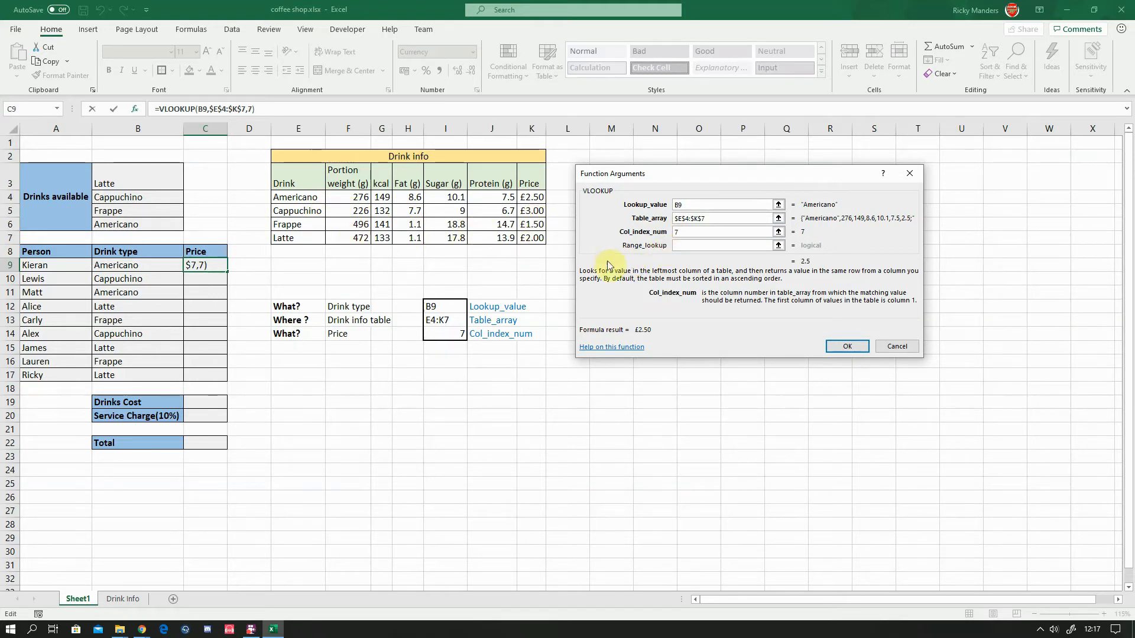
left_click(755, 246)
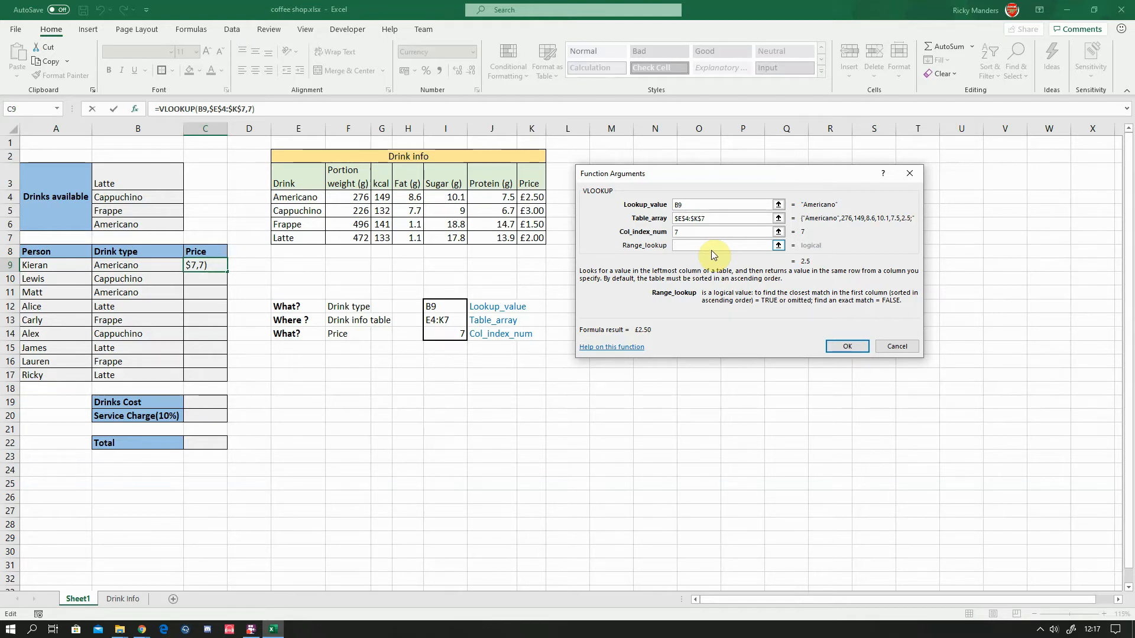
type("0")
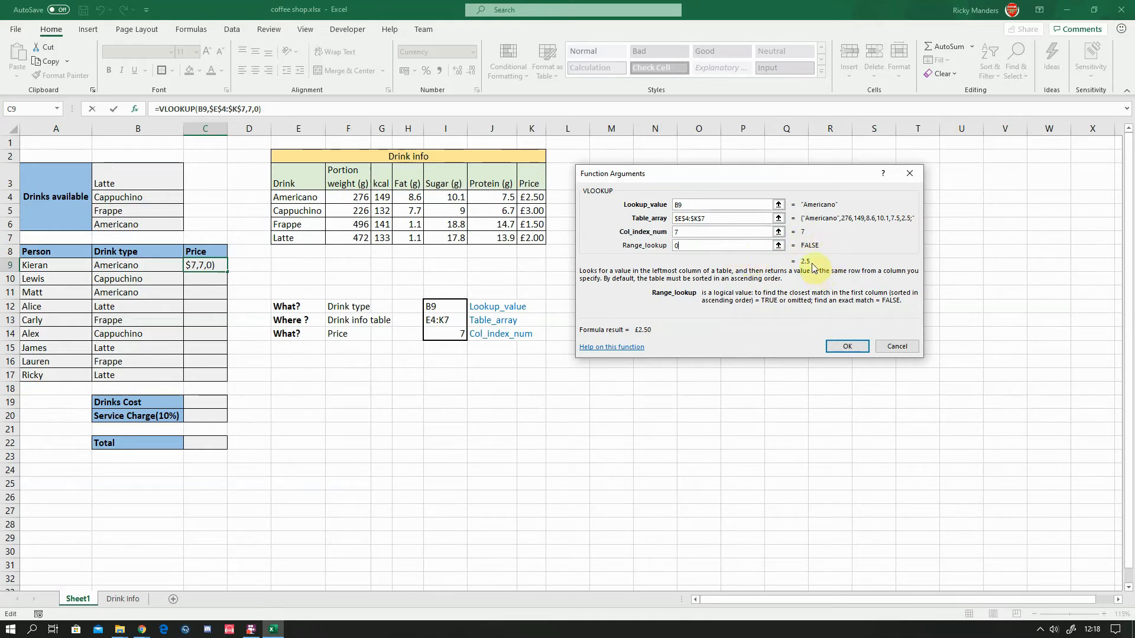
Step: Confirm the VLOOKUP formula in C9 and fill it down the Price column through C17
left_click_drag(811, 267, 816, 270)
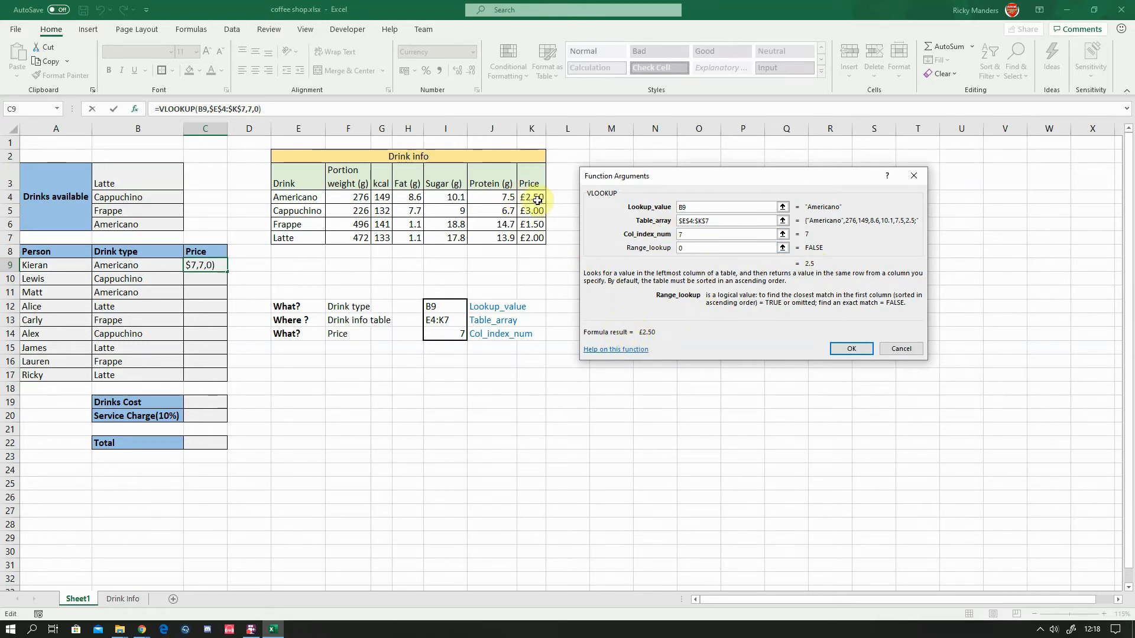
left_click(852, 350)
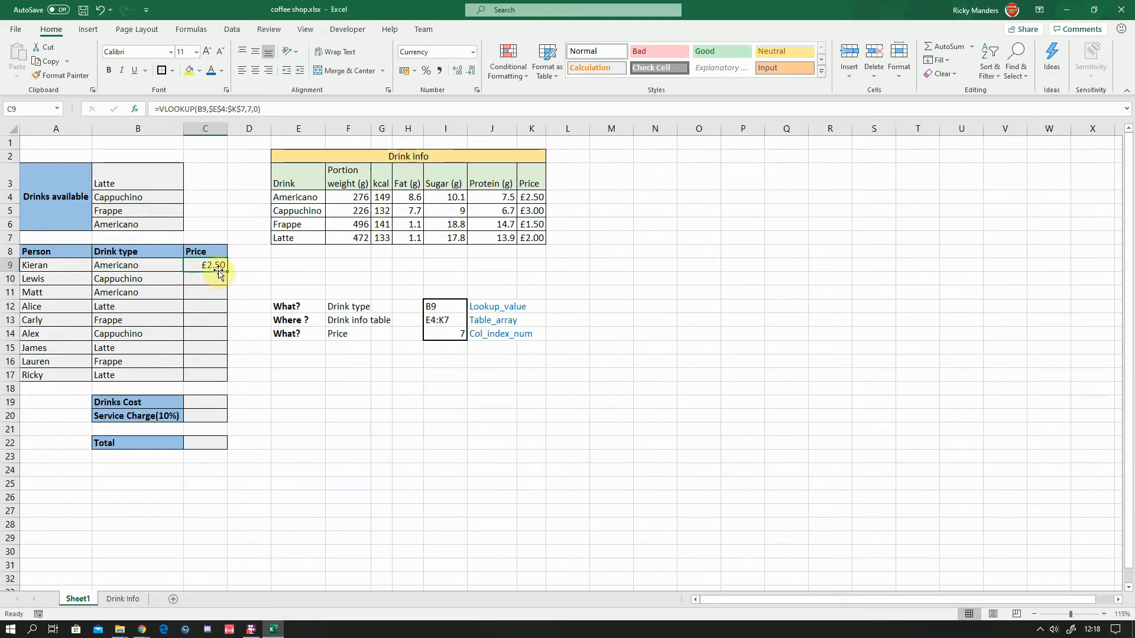
left_click_drag(226, 272, 227, 378)
left_click(247, 389)
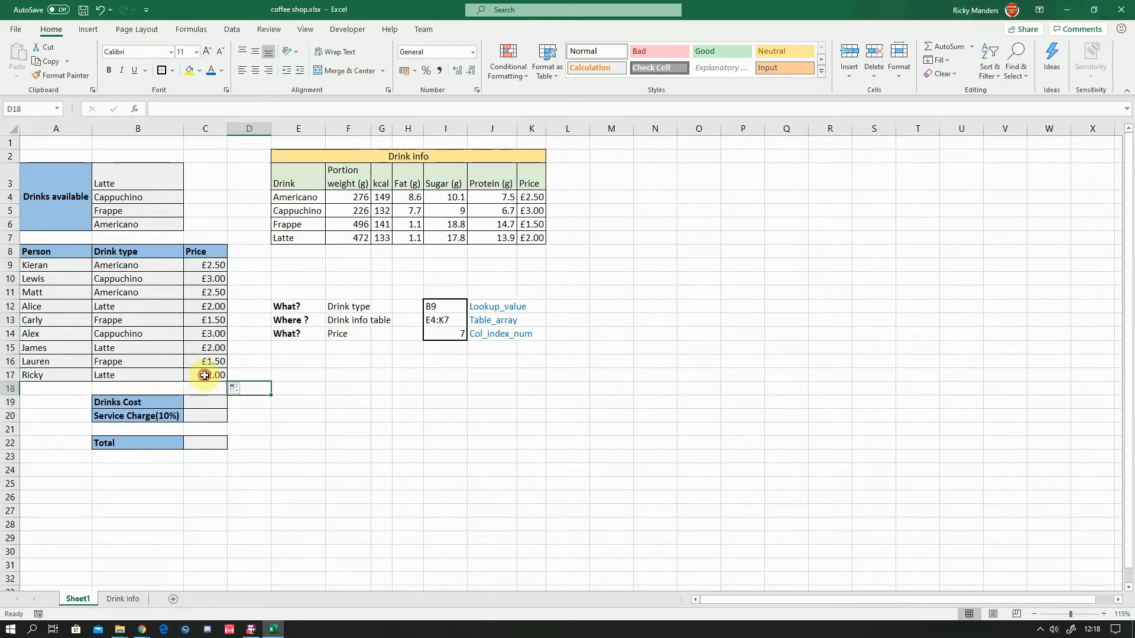
left_click(205, 376)
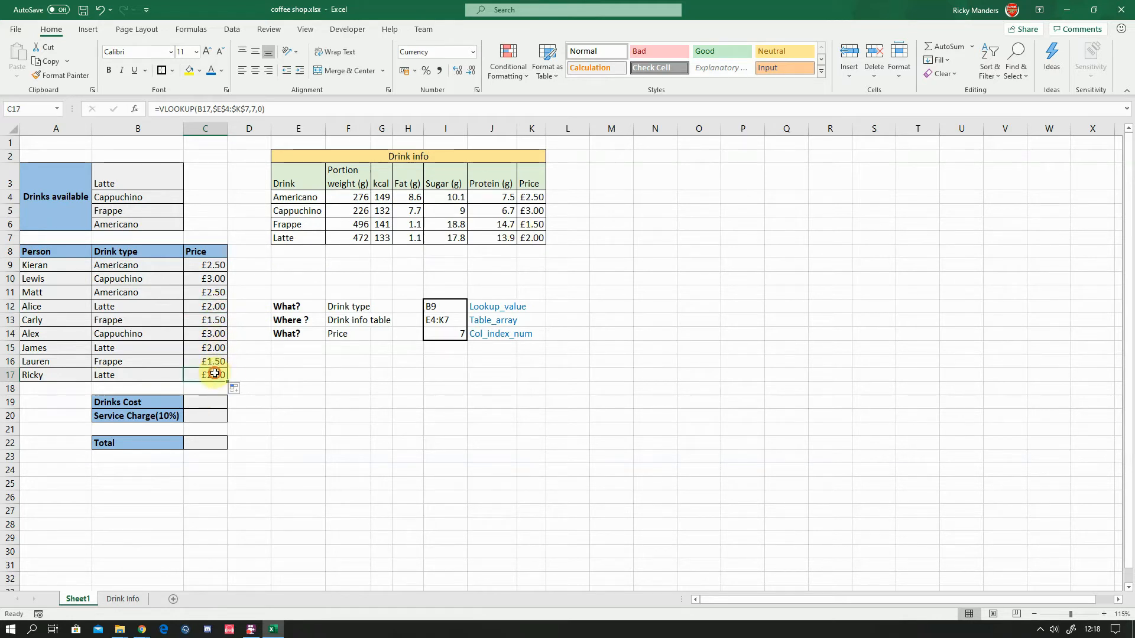
Step: Set the Latte price in K7 of the Drink info table to 1.75 and check the looked-up price in C15
double_click(536, 238)
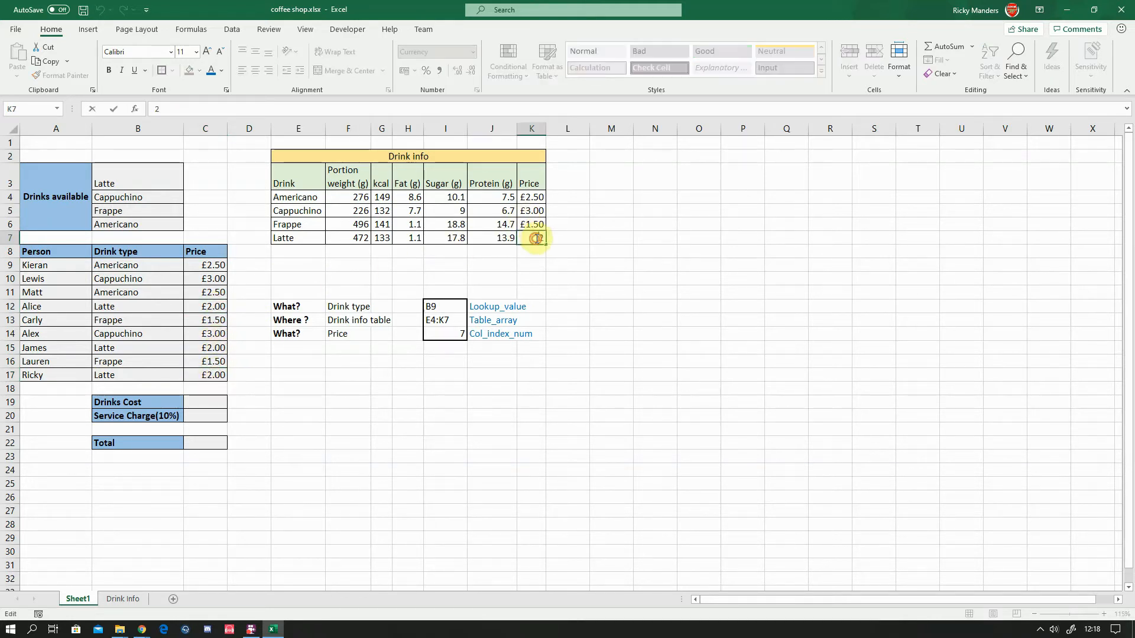
left_click_drag(528, 238, 554, 242)
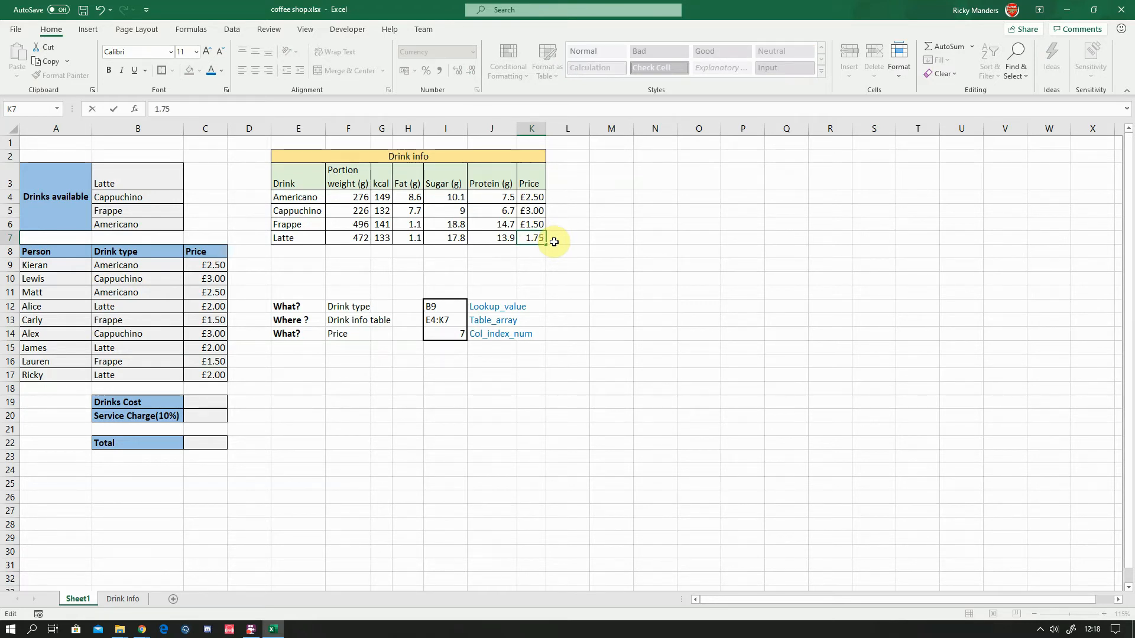
key("Return")
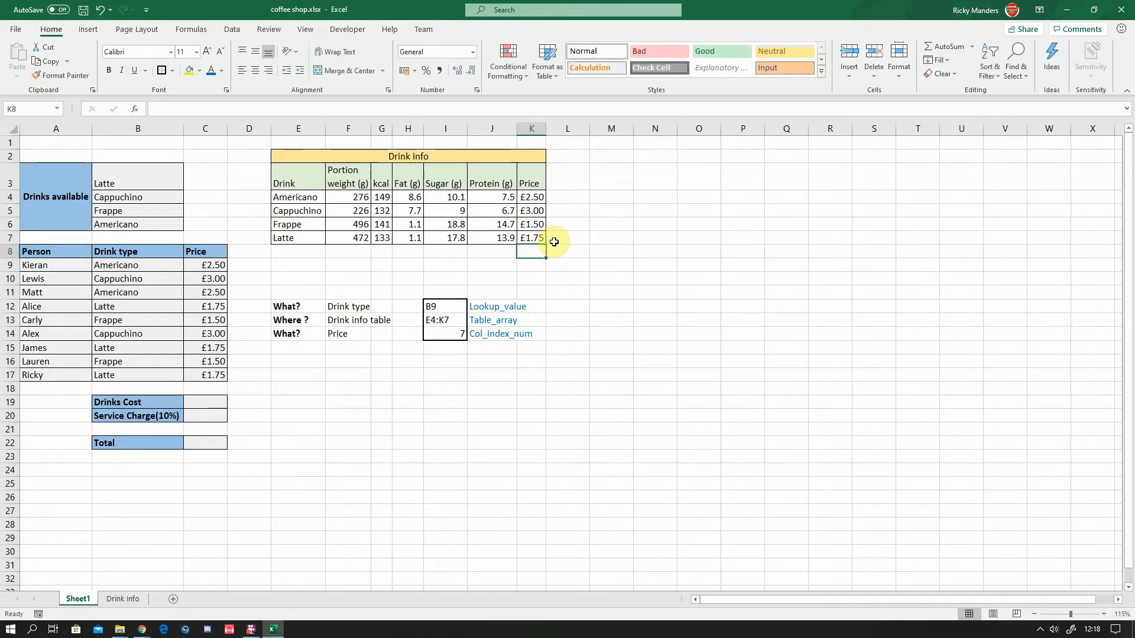
left_click(203, 346)
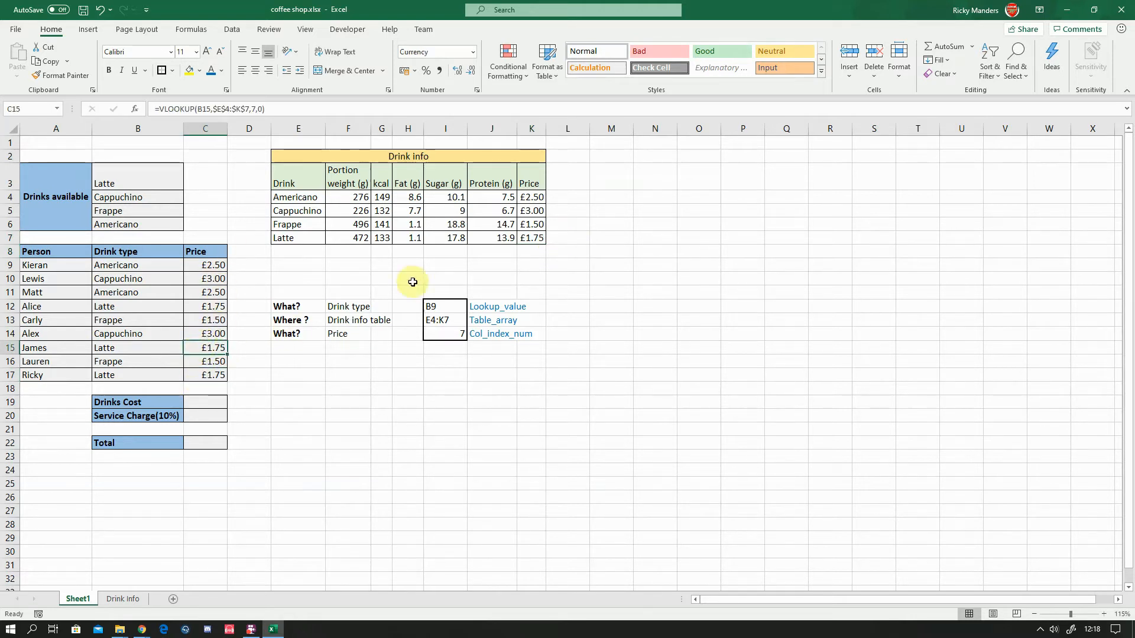
left_click(527, 235)
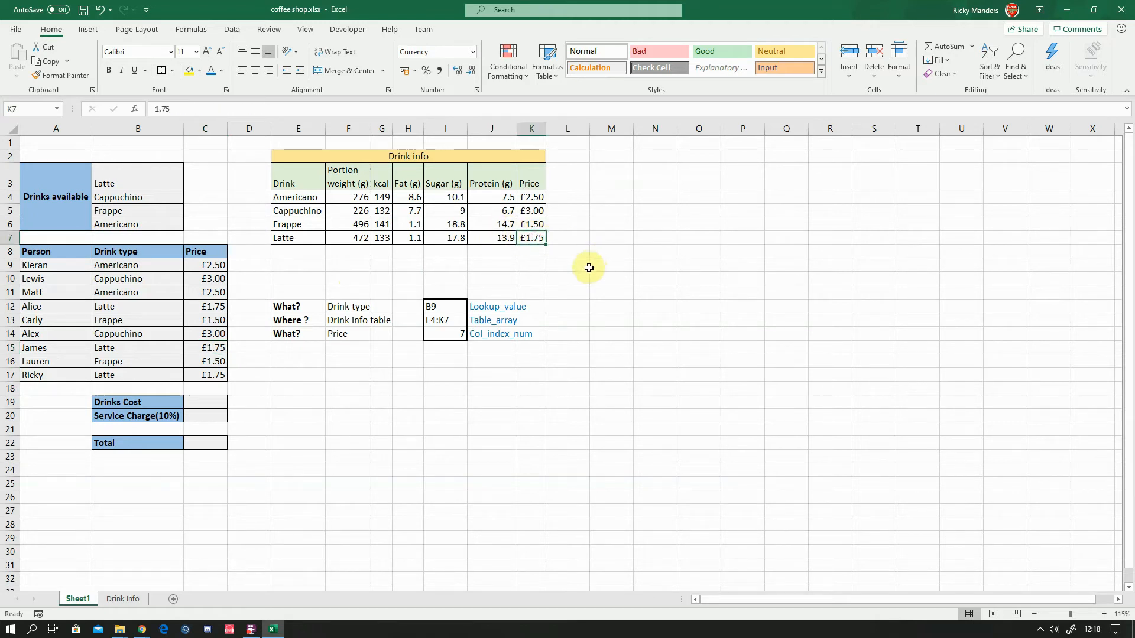
left_click(363, 406)
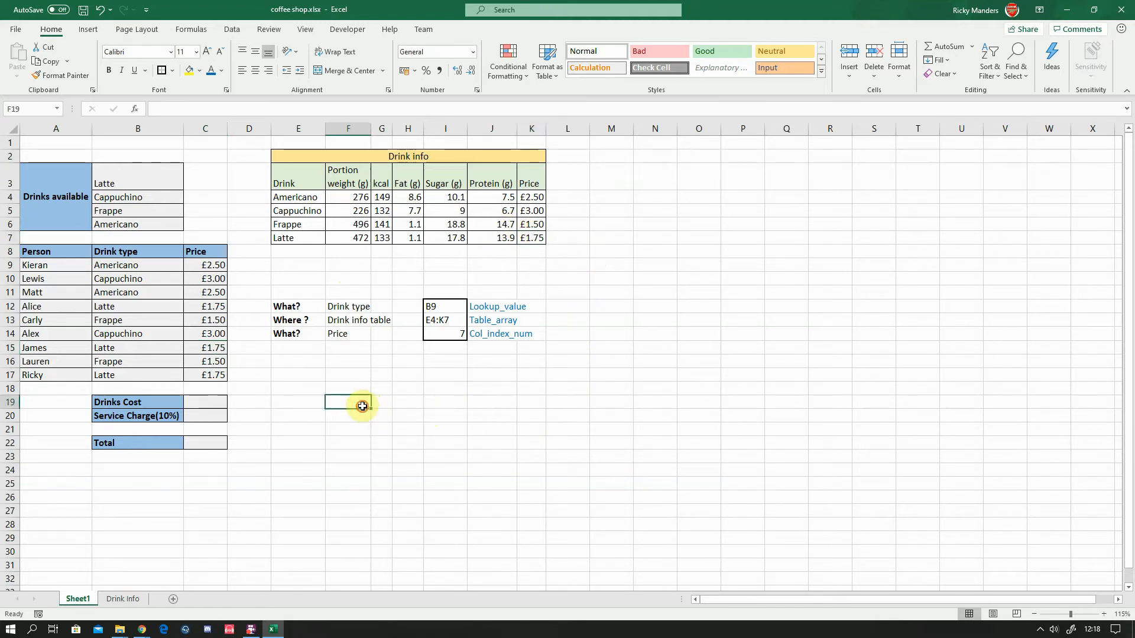
Step: Clear the copied VLOOKUP formulas from C10:C17, keeping the one in C9
left_click(243, 265)
left_click(215, 269)
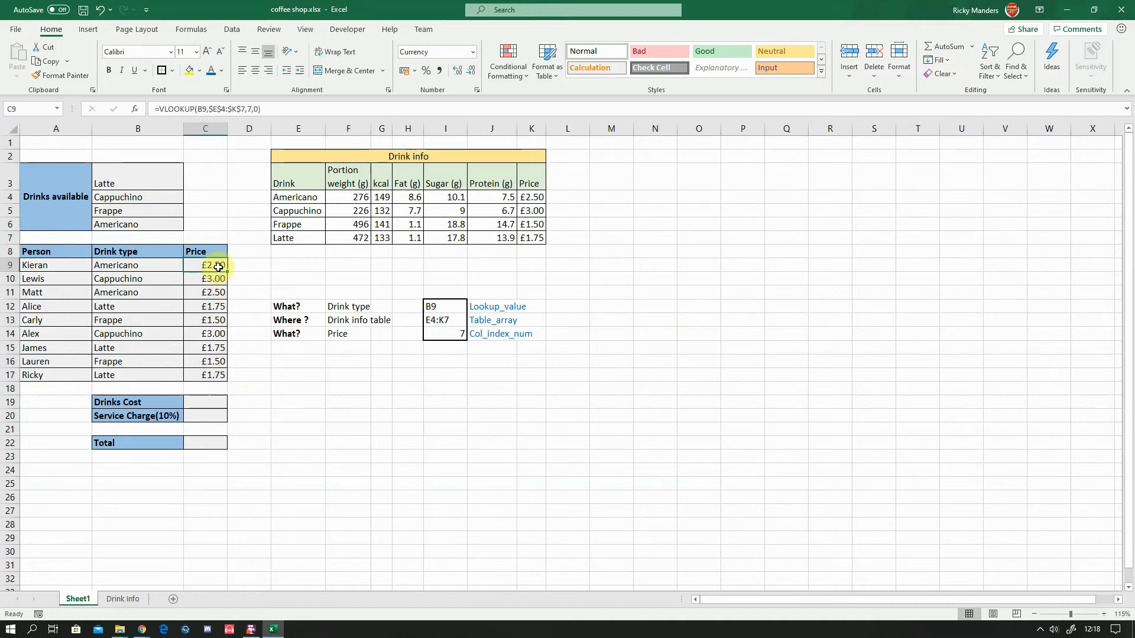
left_click_drag(215, 278, 213, 375)
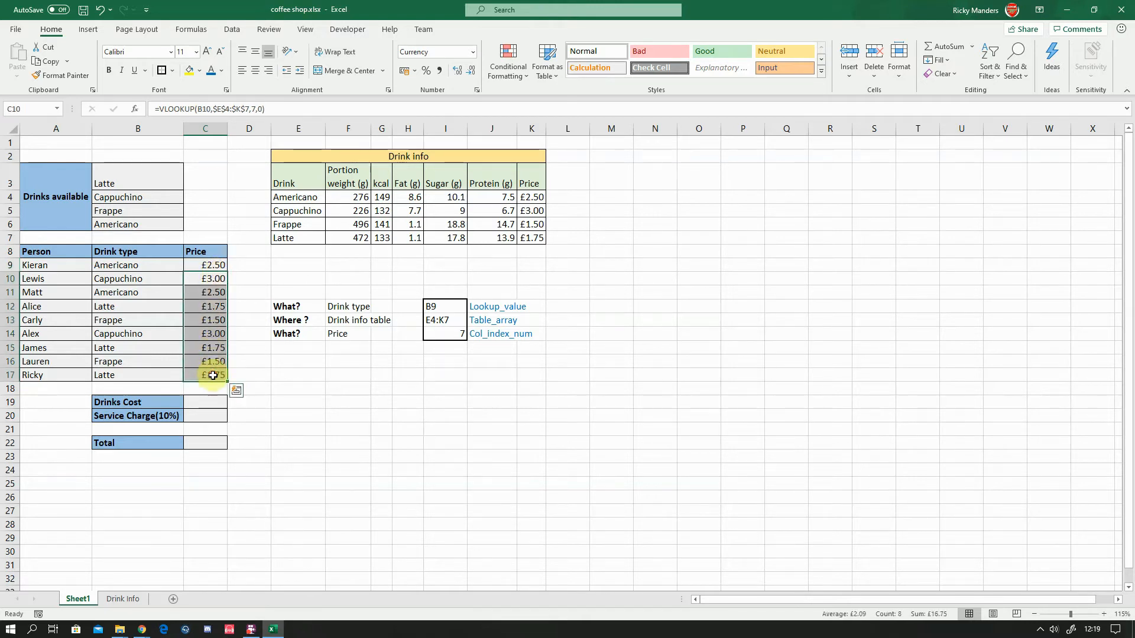
key("Delete")
Step: Change the Table_array of the C9 VLOOKUP to the relative range E4:K7 and fill the formula down through C17
left_click(210, 264)
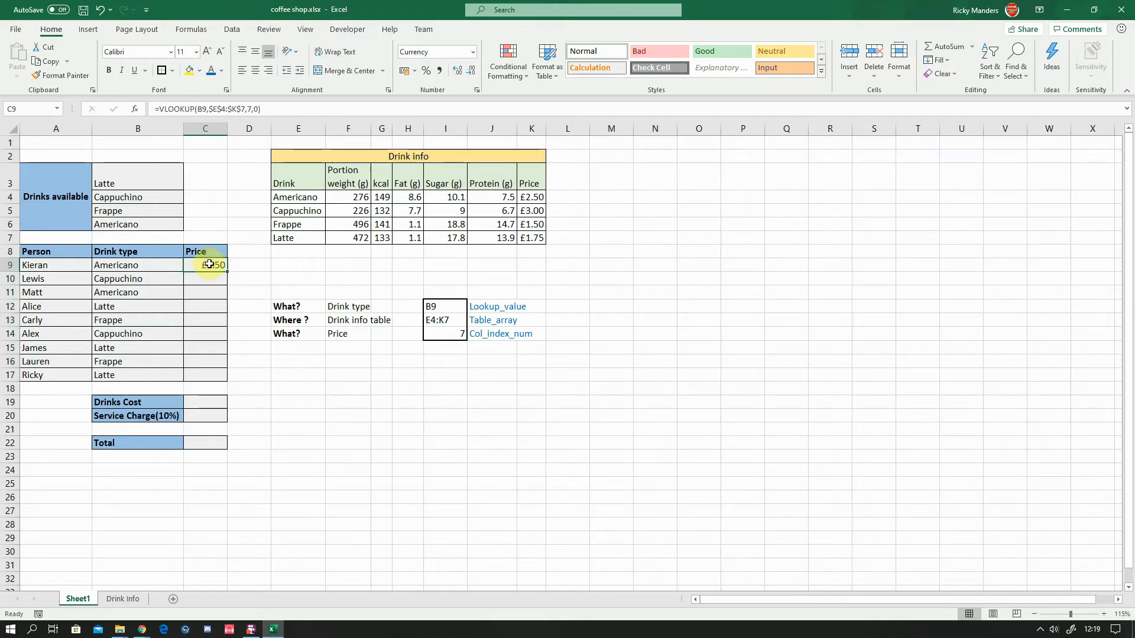
left_click(136, 109)
left_click(729, 217)
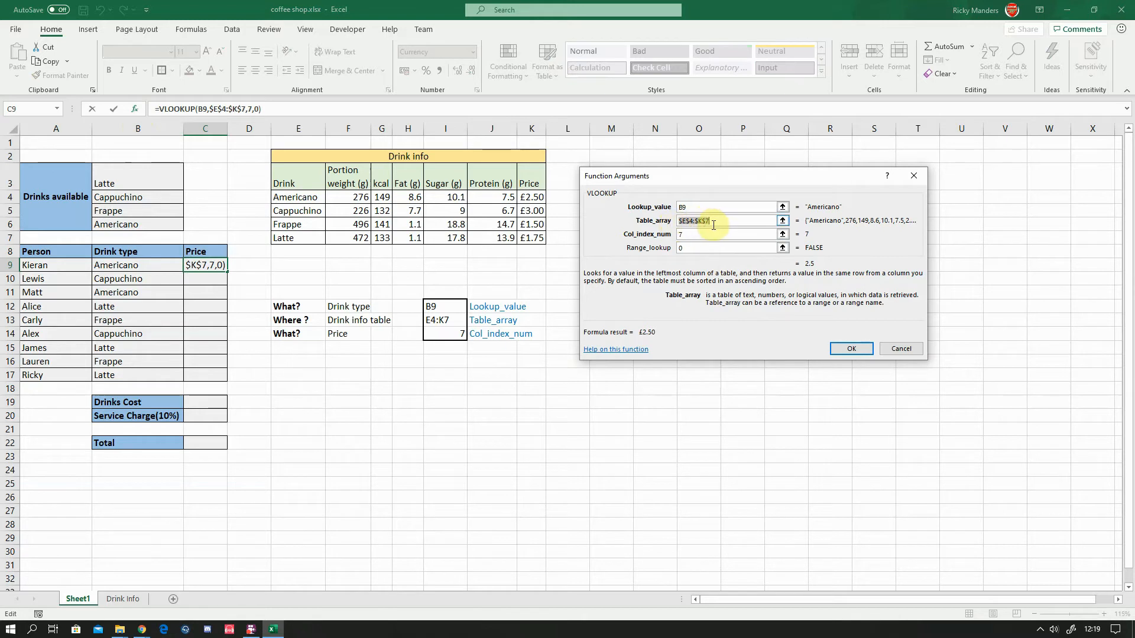
key("F4")
key("F4")
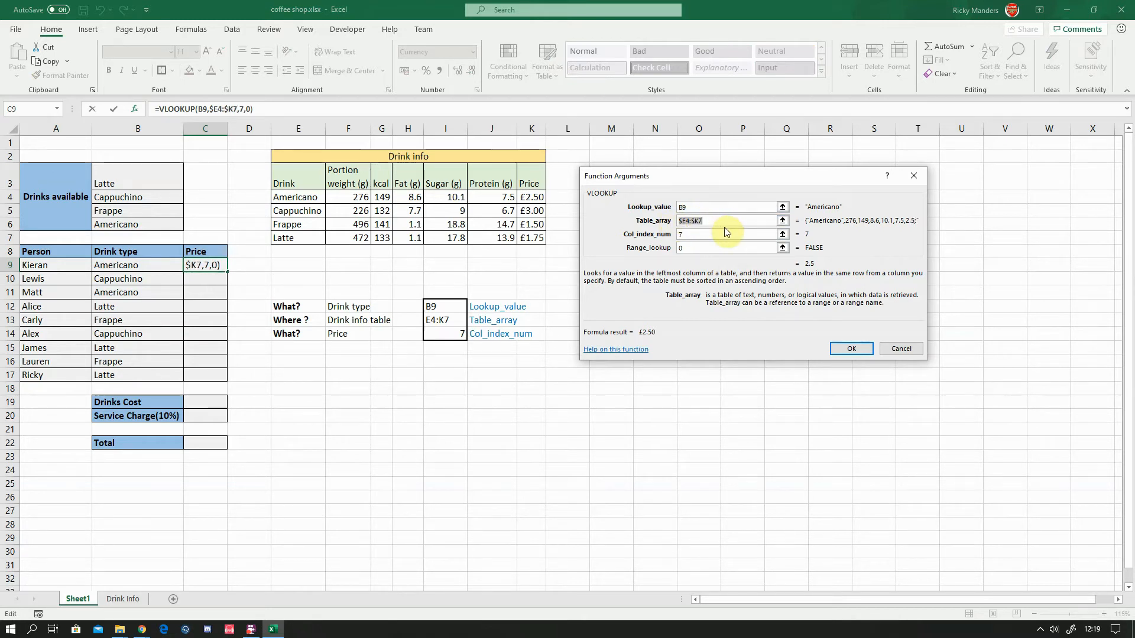
key("F4")
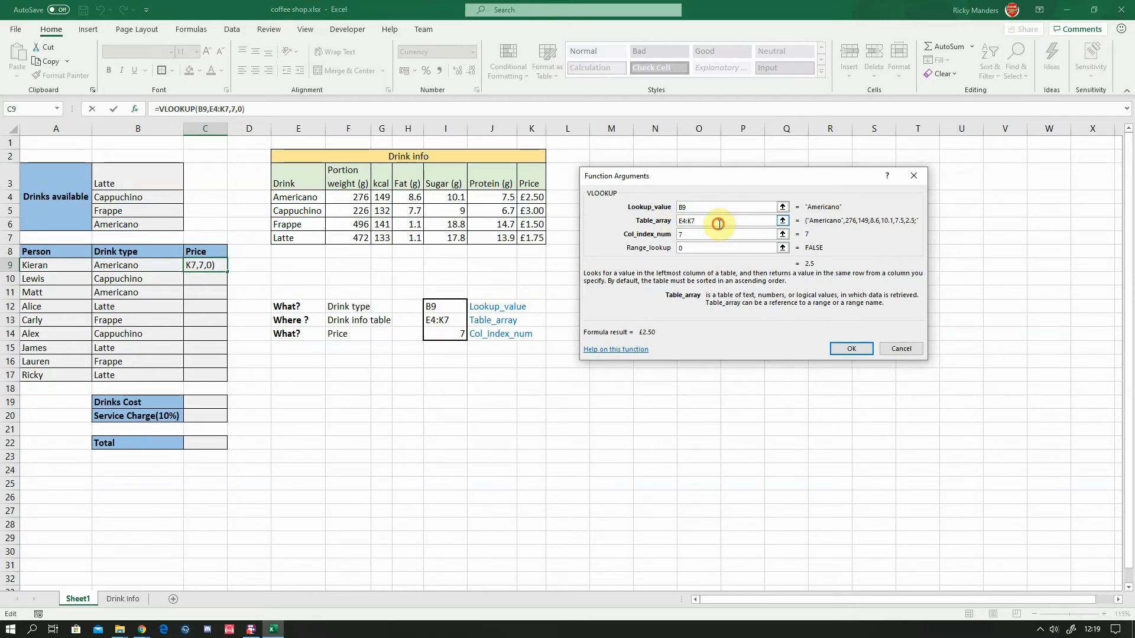
left_click(850, 350)
left_click_drag(227, 272, 229, 377)
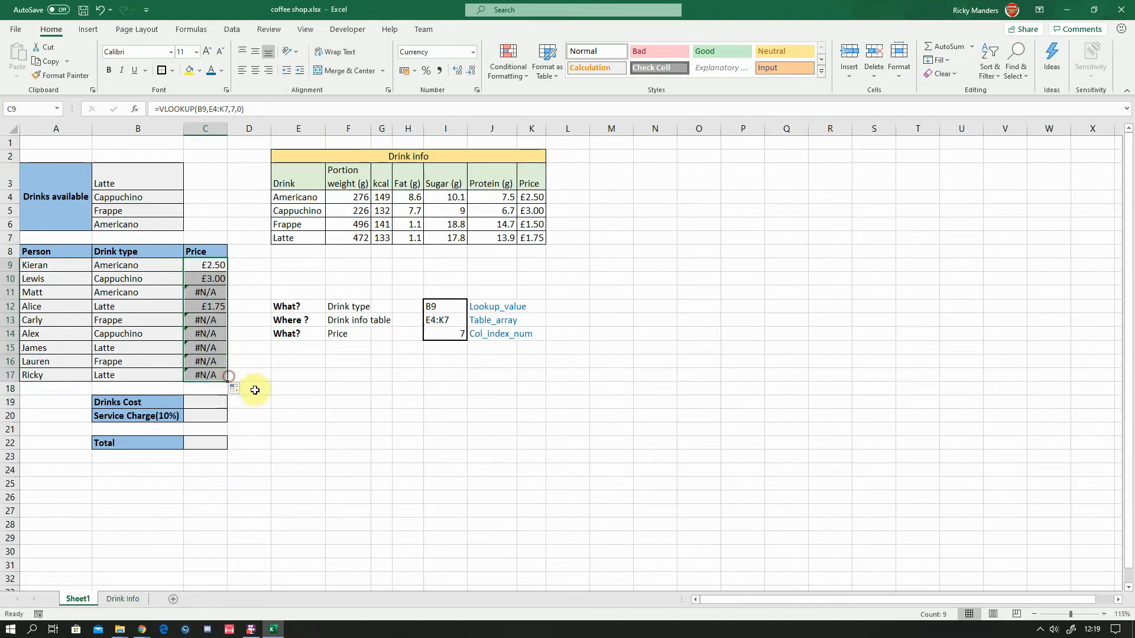
Step: Examine which table range the formulas in C9, C10, C11 and C17 refer to
left_click(207, 293)
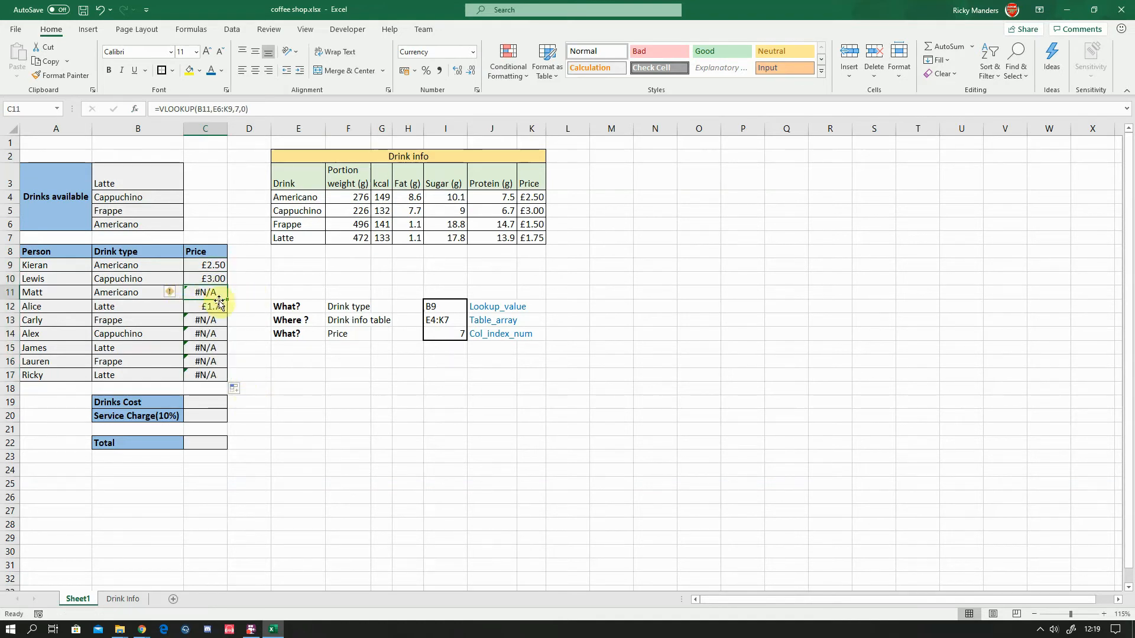
left_click(208, 265)
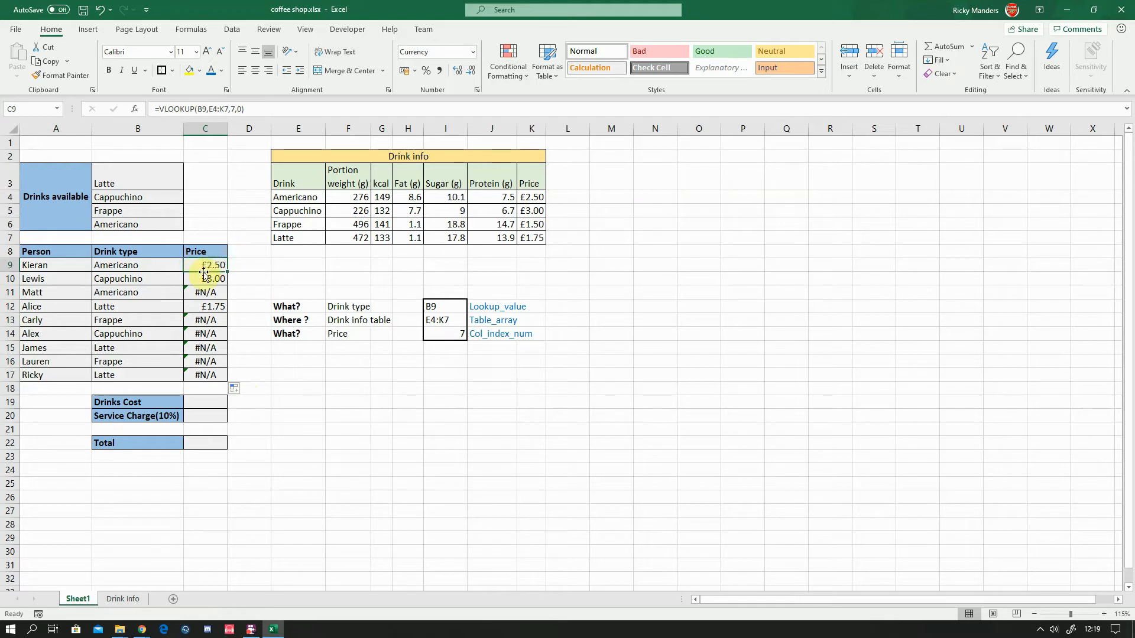
double_click(208, 265)
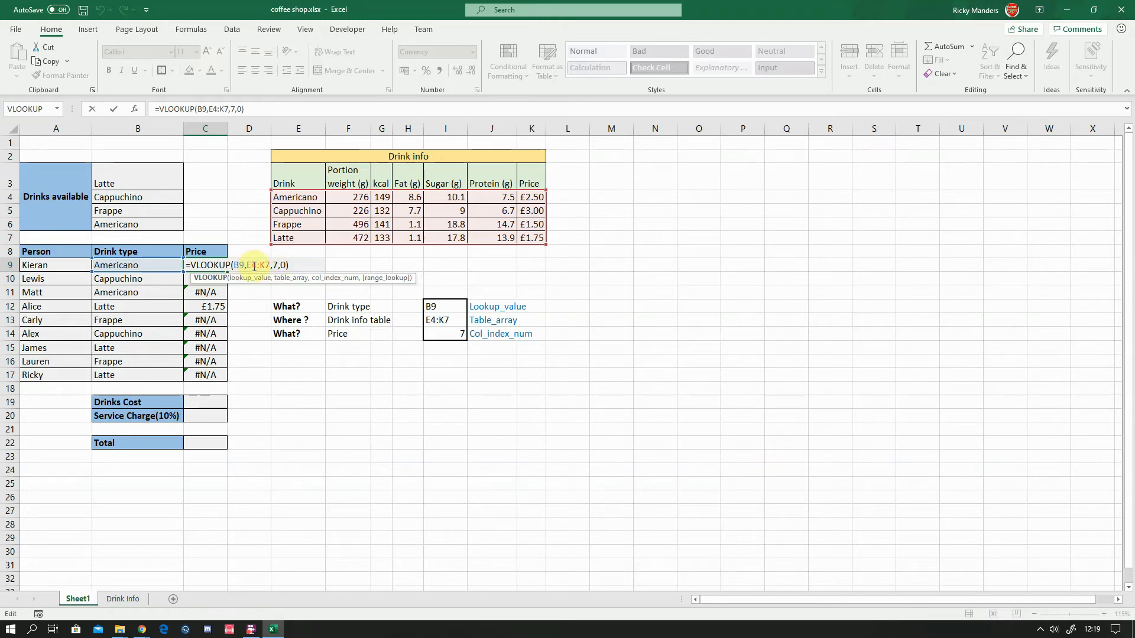
key("Return")
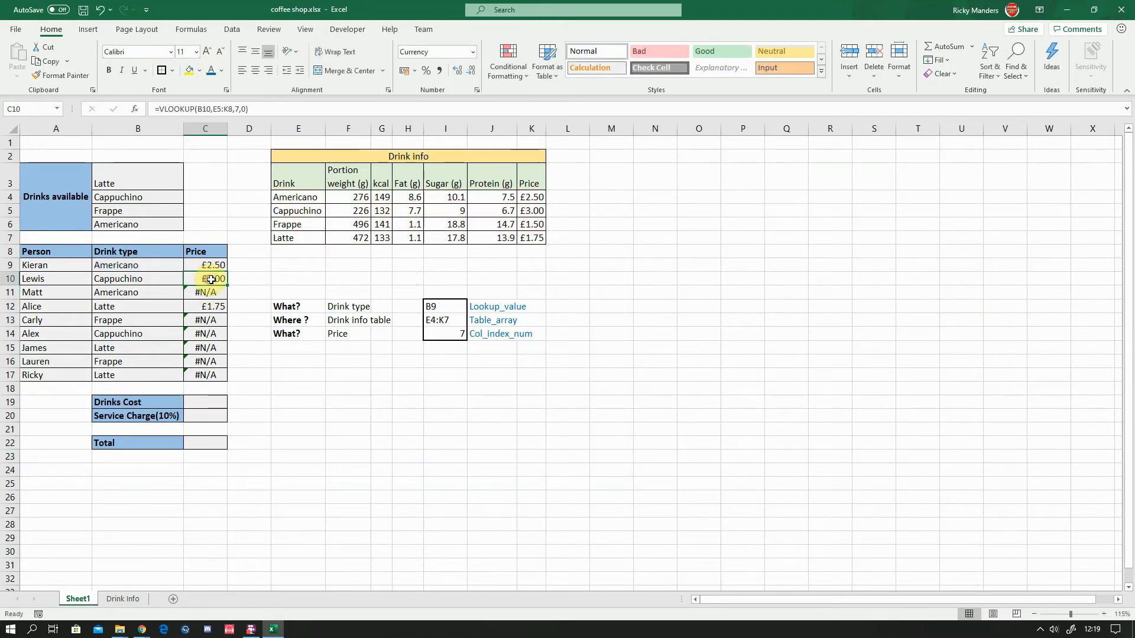
double_click(212, 278)
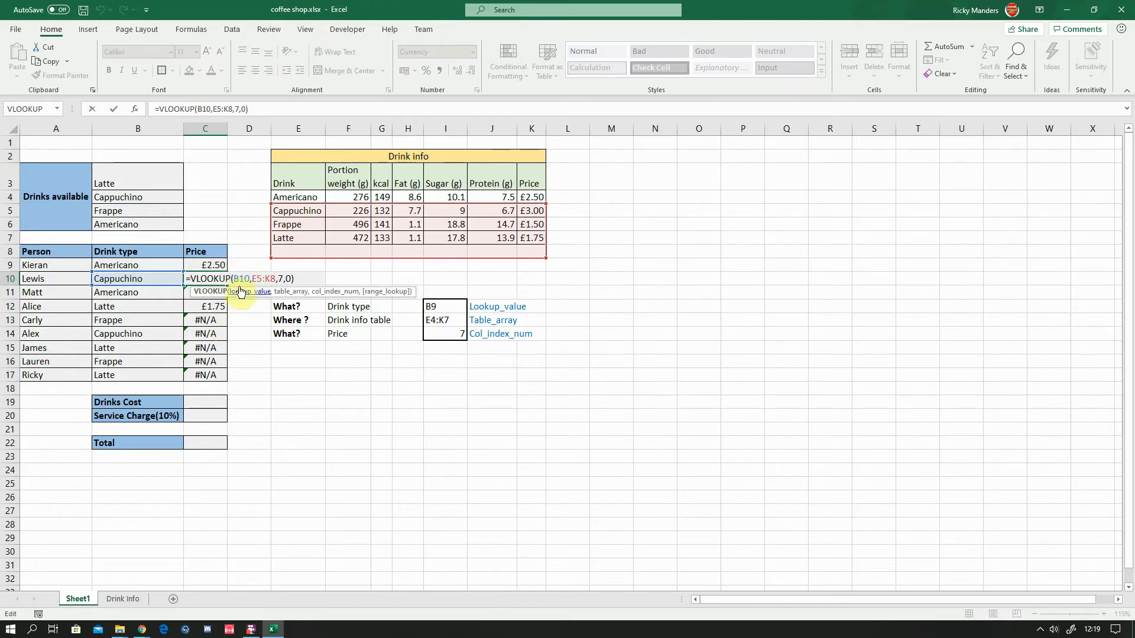
left_click(242, 326)
left_click(220, 286)
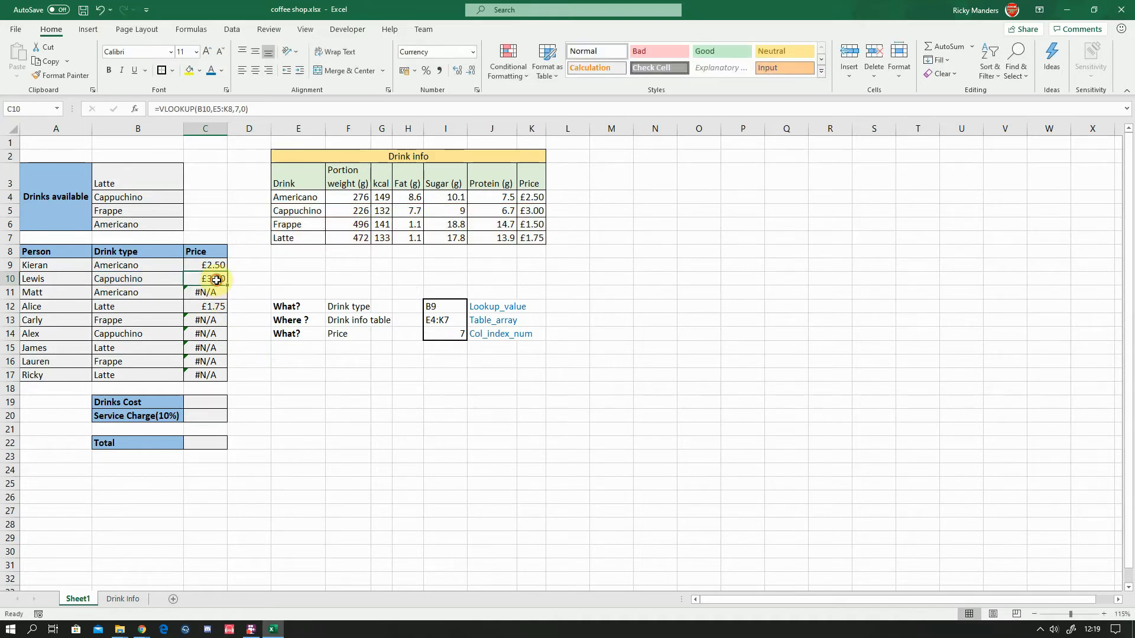
double_click(214, 292)
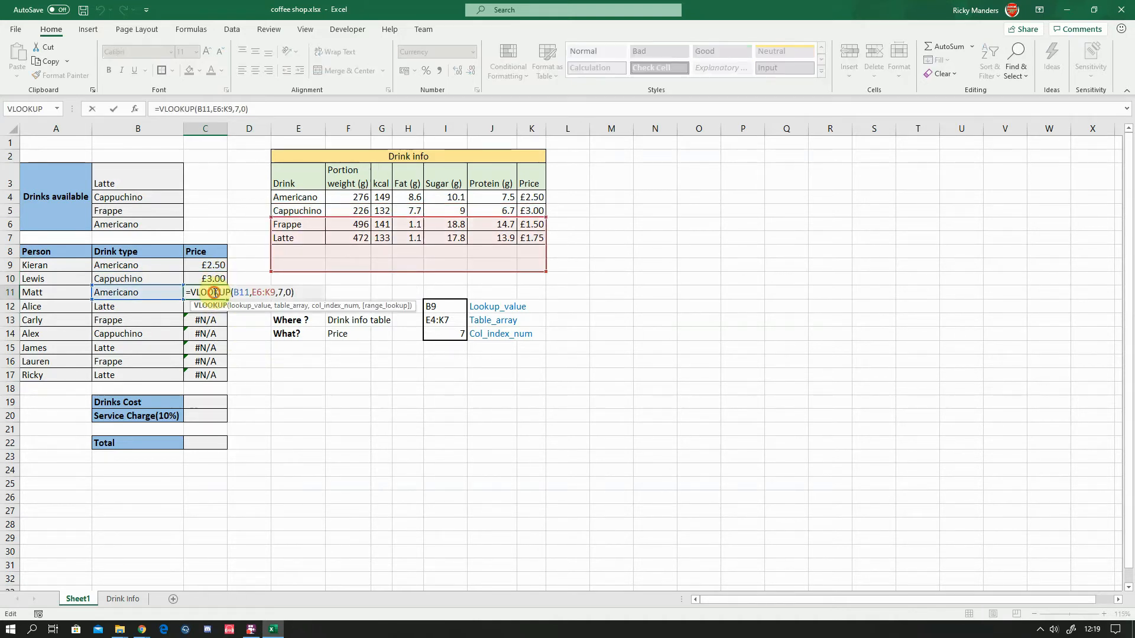
double_click(204, 376)
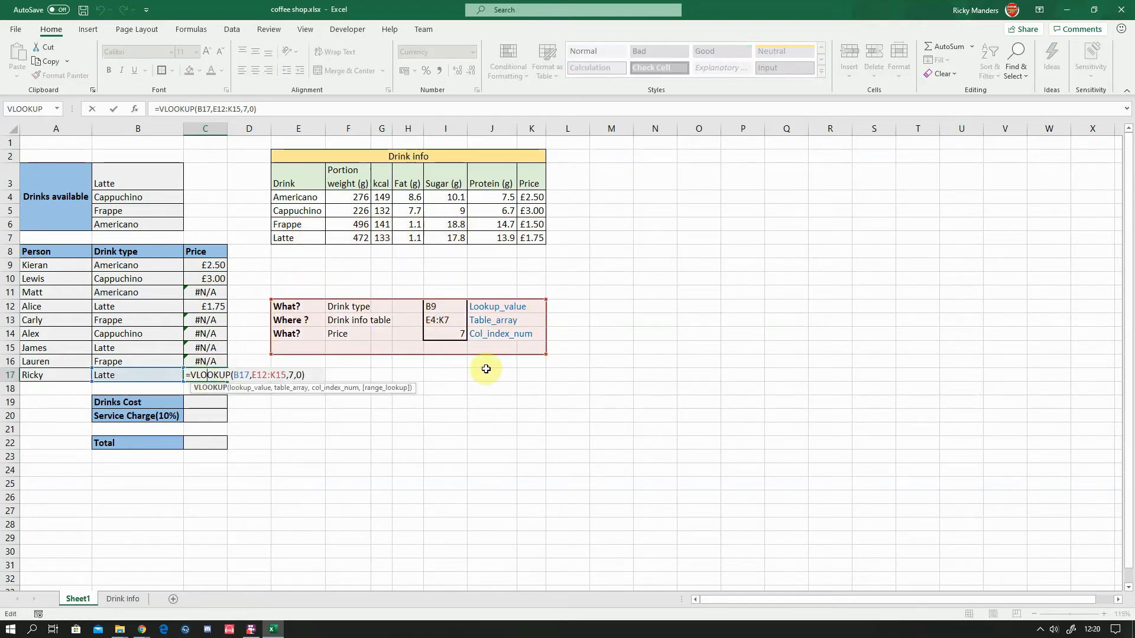
Step: Review the table range in the C9 formula again and compare it with the formulas in C11 and C13
left_click(211, 264)
double_click(211, 265)
left_click(247, 265)
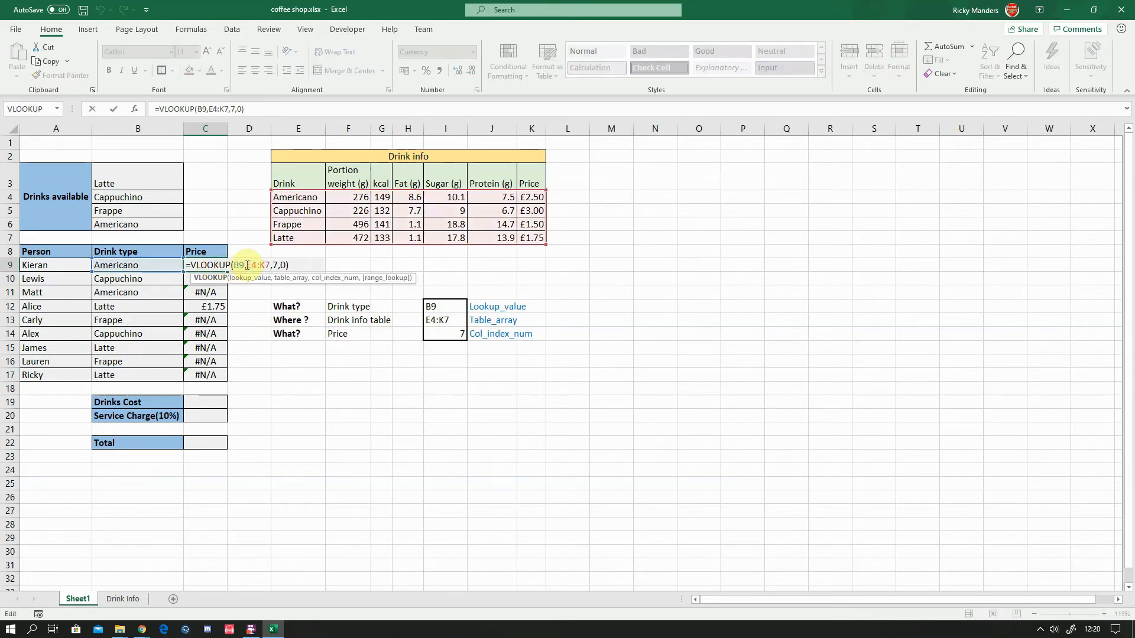
left_click_drag(256, 266, 274, 266)
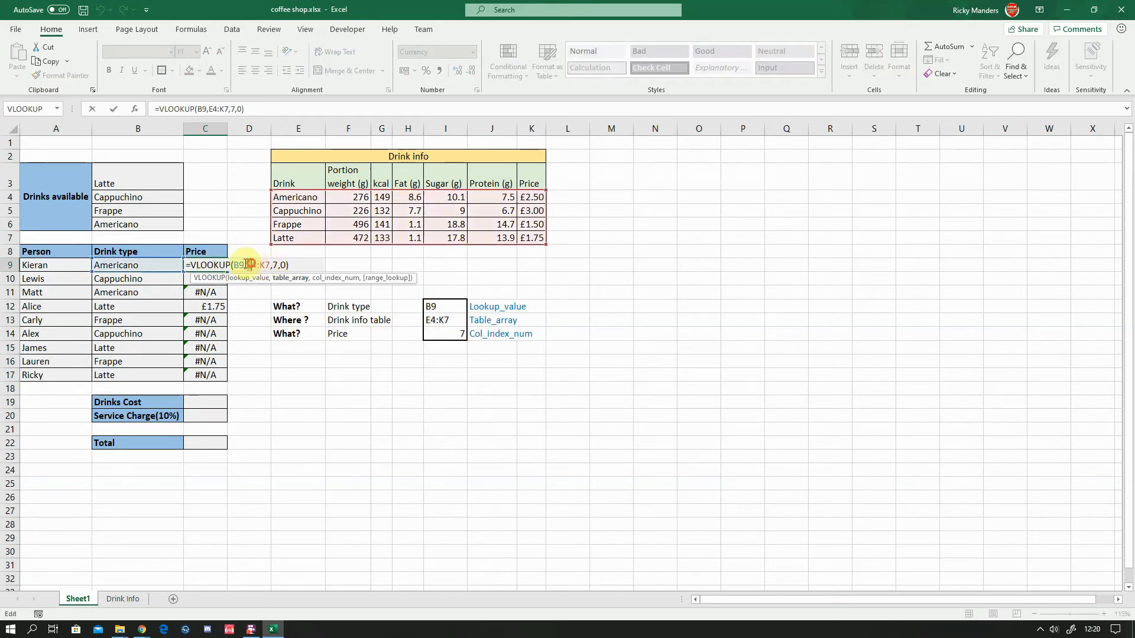
left_click(205, 347)
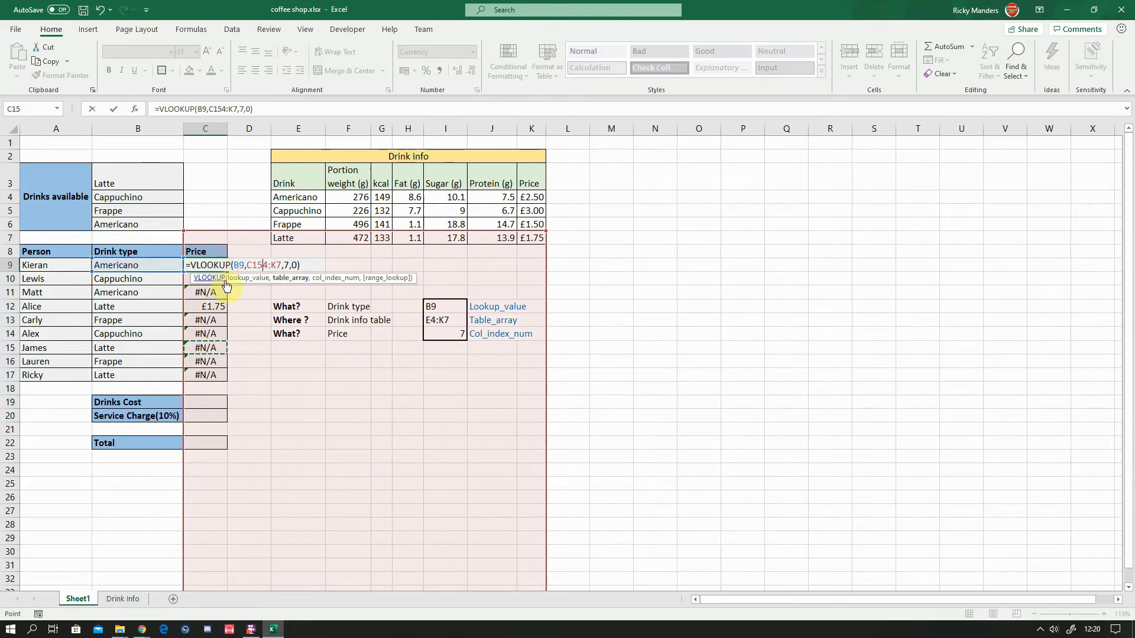
key("Escape")
left_click(209, 294)
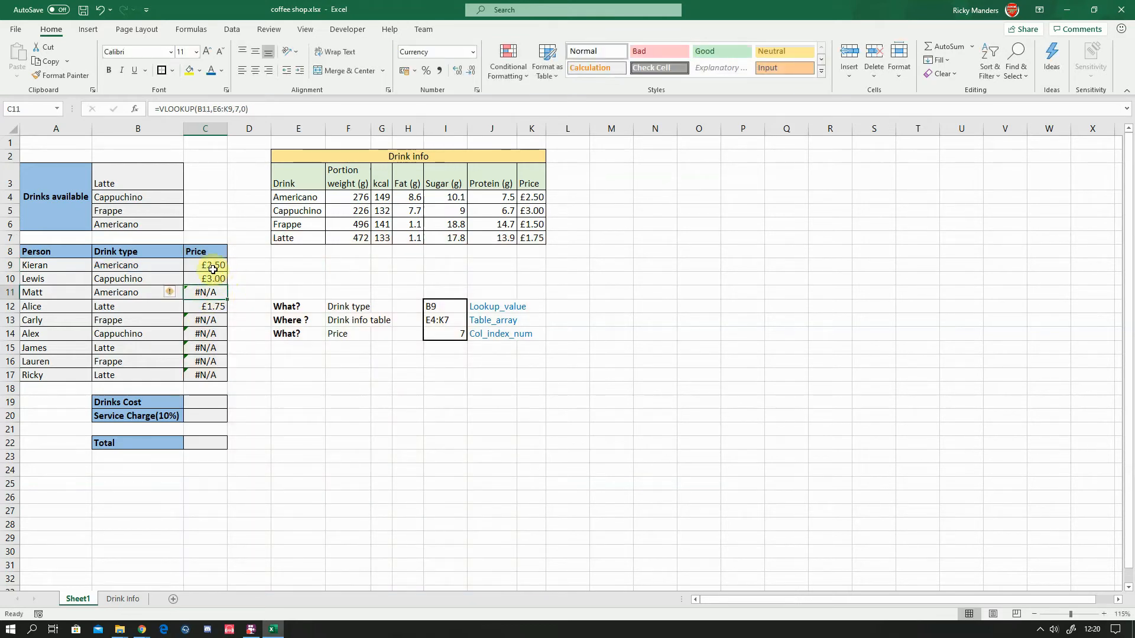
left_click(206, 319)
left_click(208, 293)
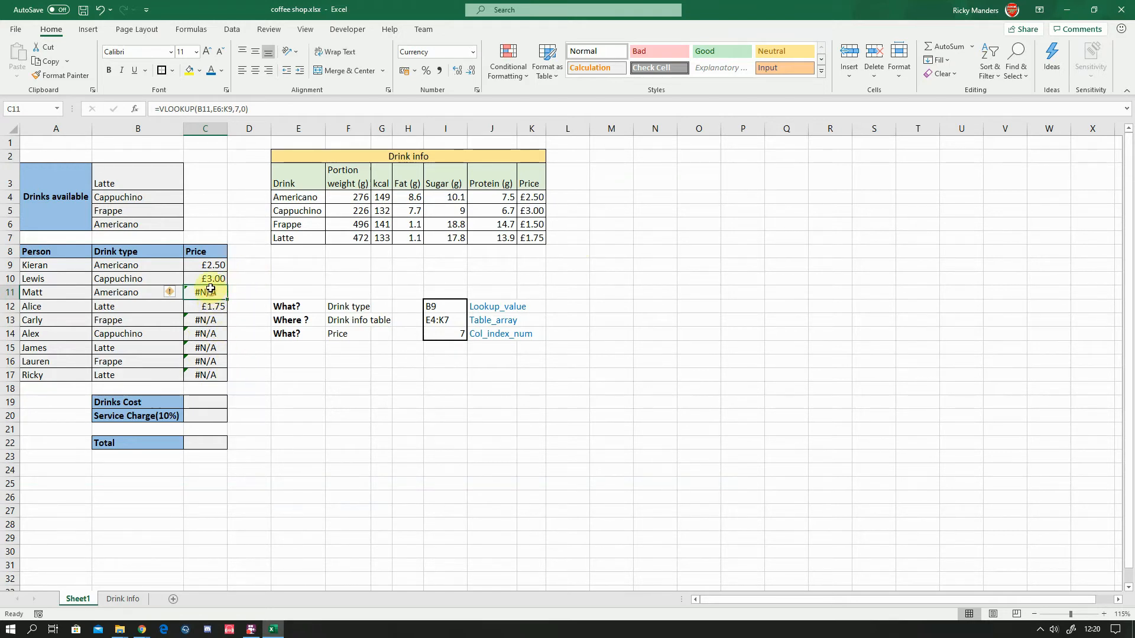
Step: Make the Table_array of the C9 VLOOKUP absolute as $E$4:$K$7 and confirm the formula
left_click(213, 265)
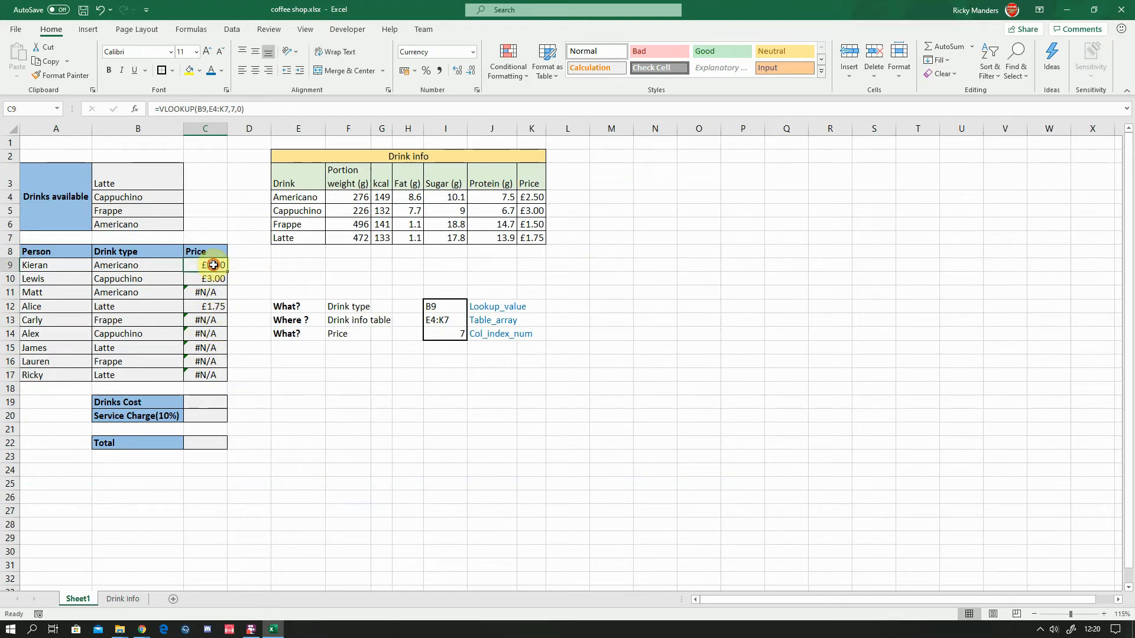
left_click(136, 111)
left_click(705, 220)
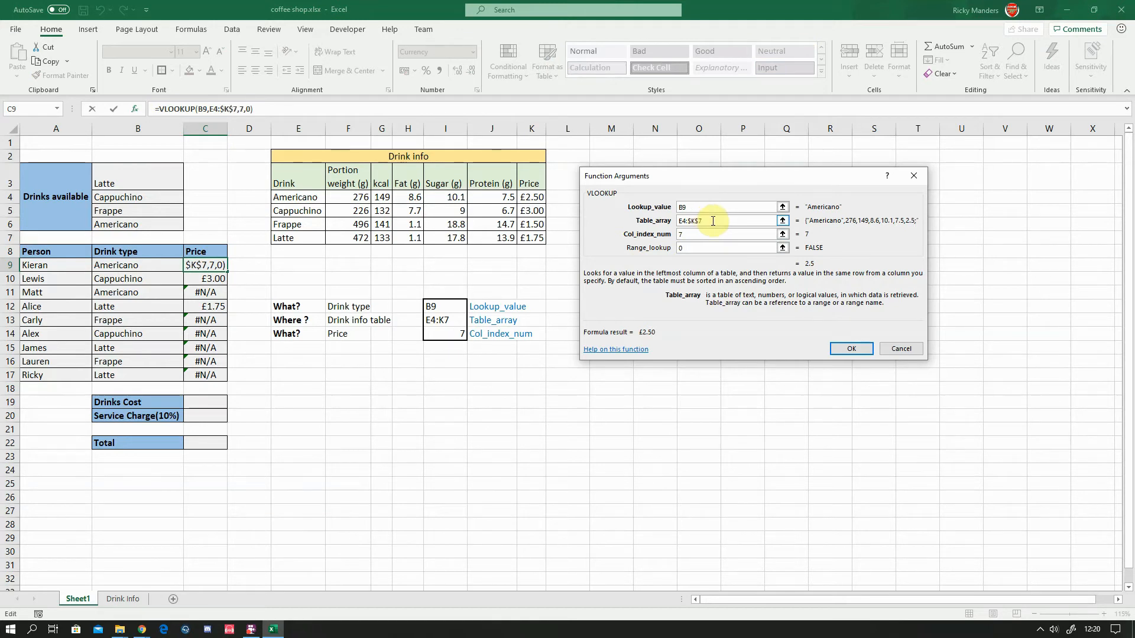
left_click_drag(712, 221, 678, 221)
key("F4")
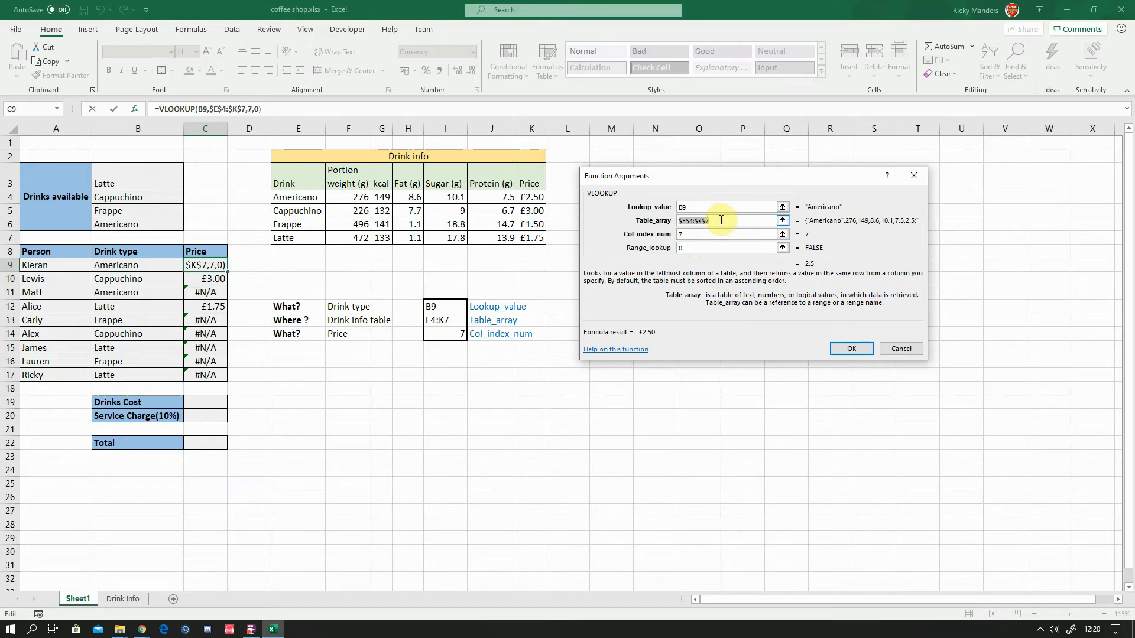
key("F4")
key("F4")
key("F4")
key("F4")
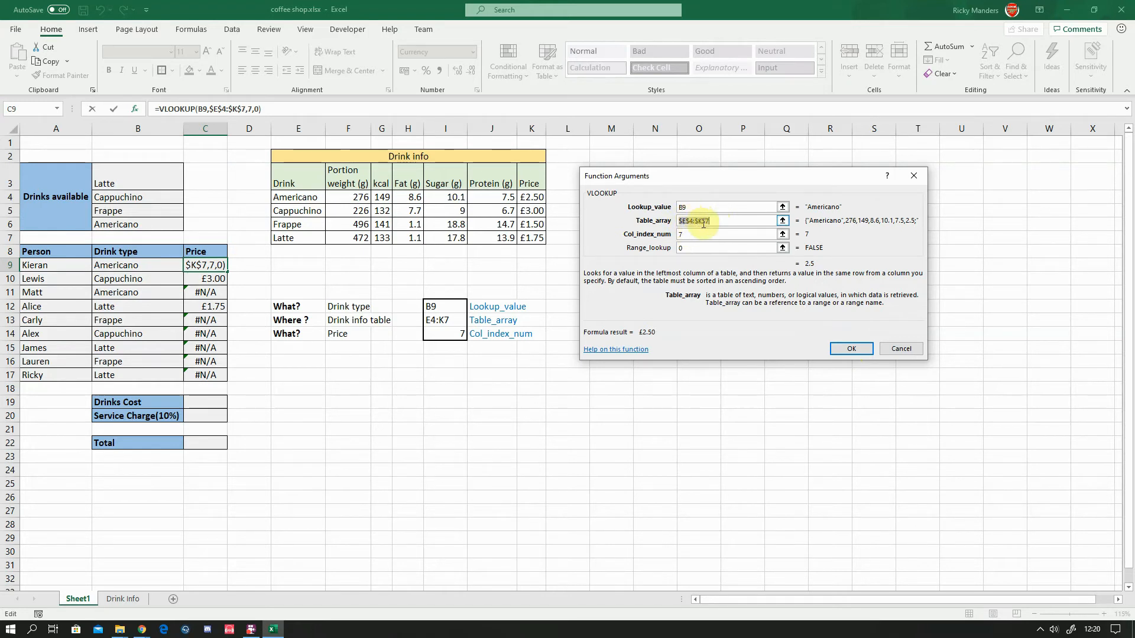
left_click(852, 349)
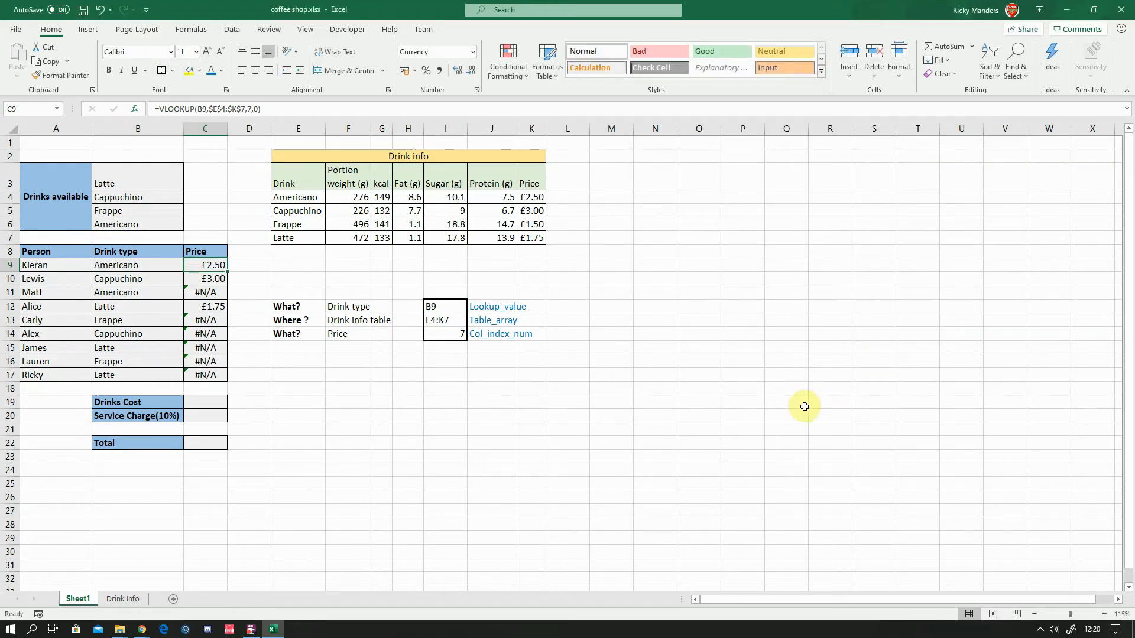
Step: Fill the C9 VLOOKUP formula with the absolute table range down through C17
left_click(570, 291)
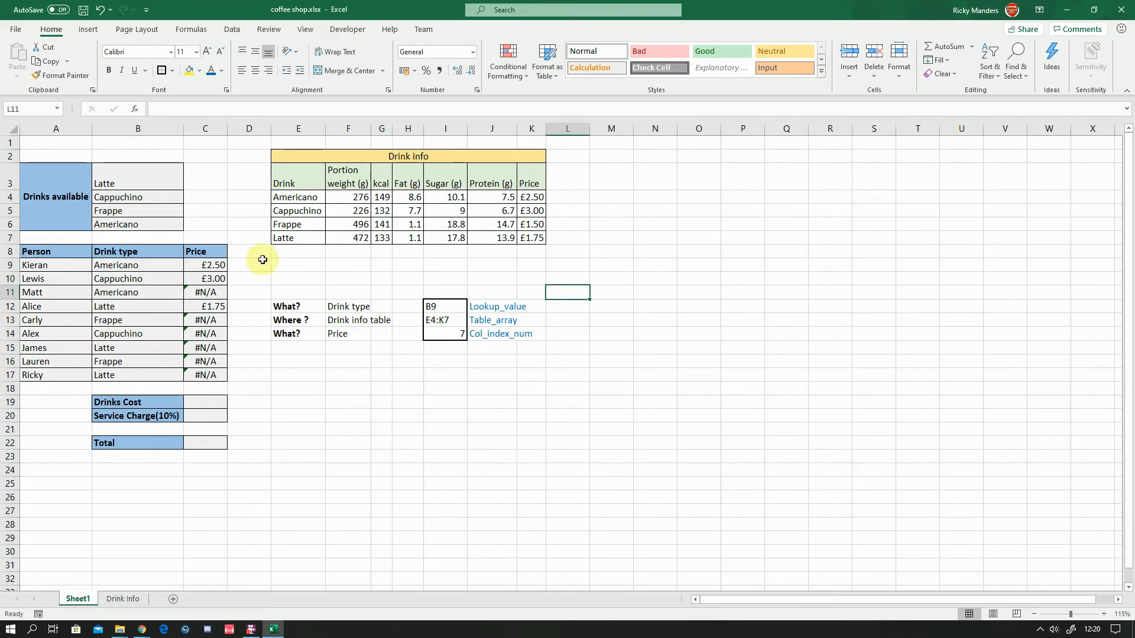
left_click(215, 264)
left_click_drag(230, 272, 227, 375)
left_click(355, 373)
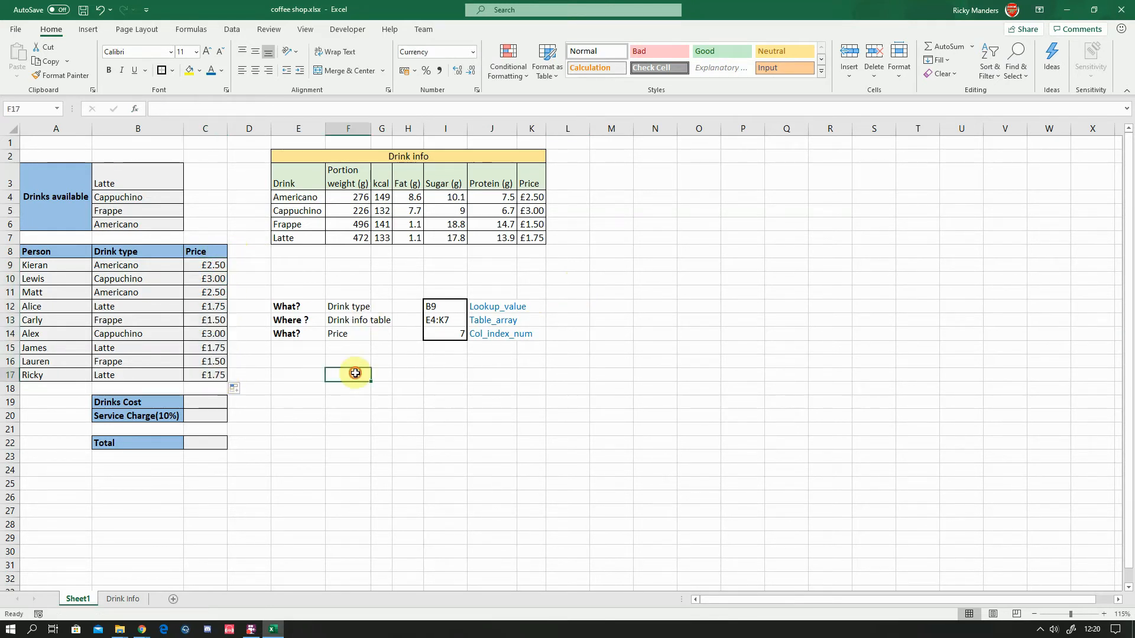
left_click(287, 402)
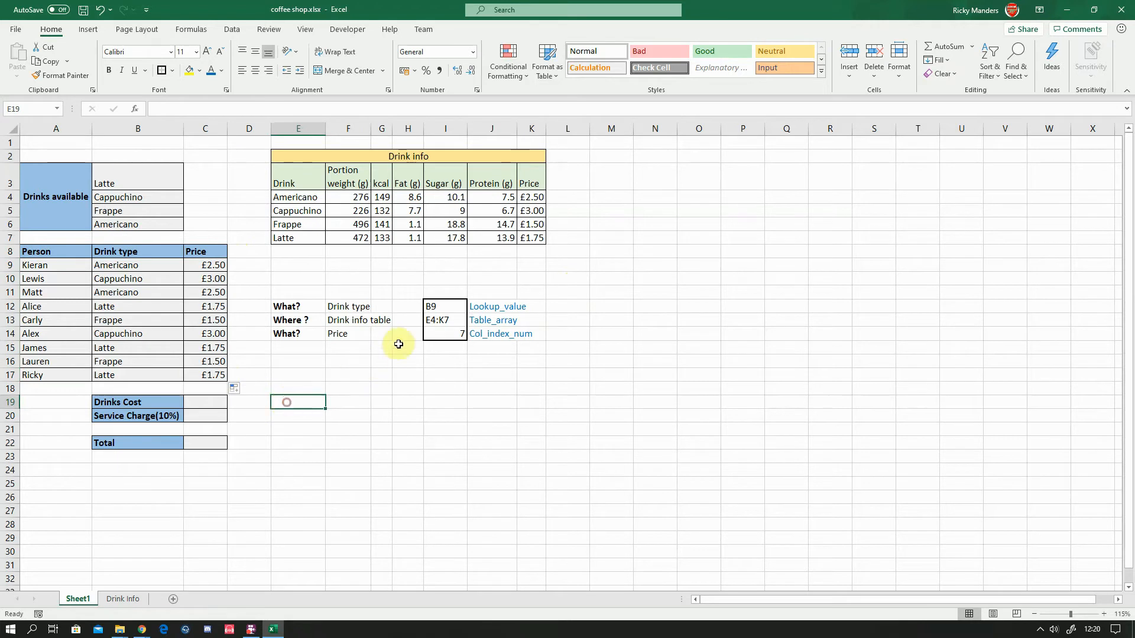
Step: Calculate the Drinks Cost in C19 with a SUM of the prices in C9:C17
left_click(198, 401)
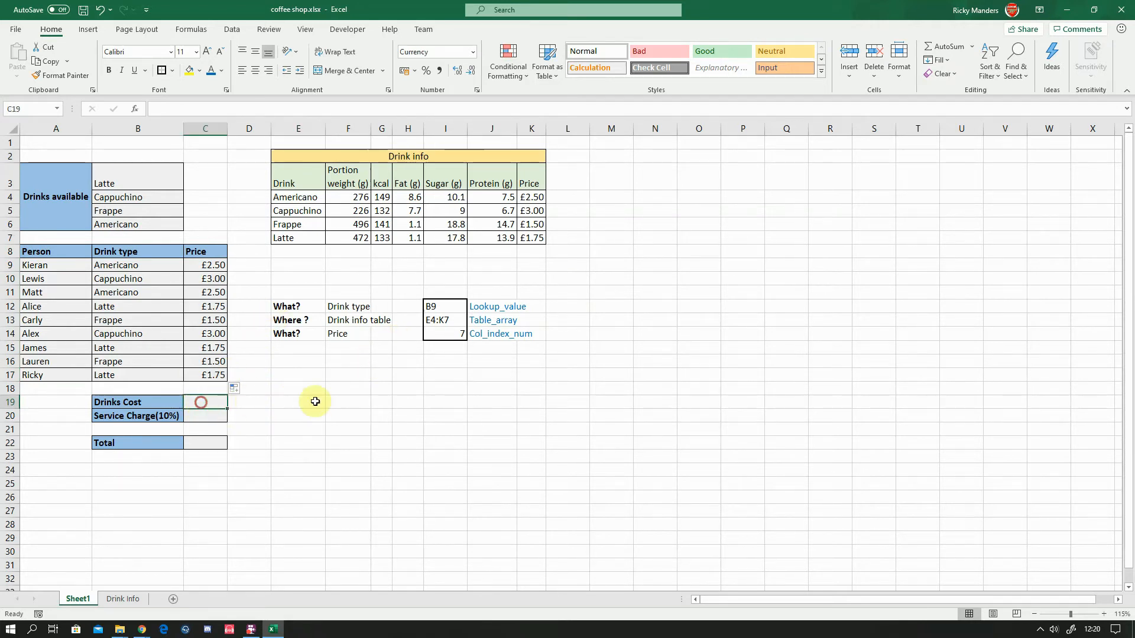
type("=")
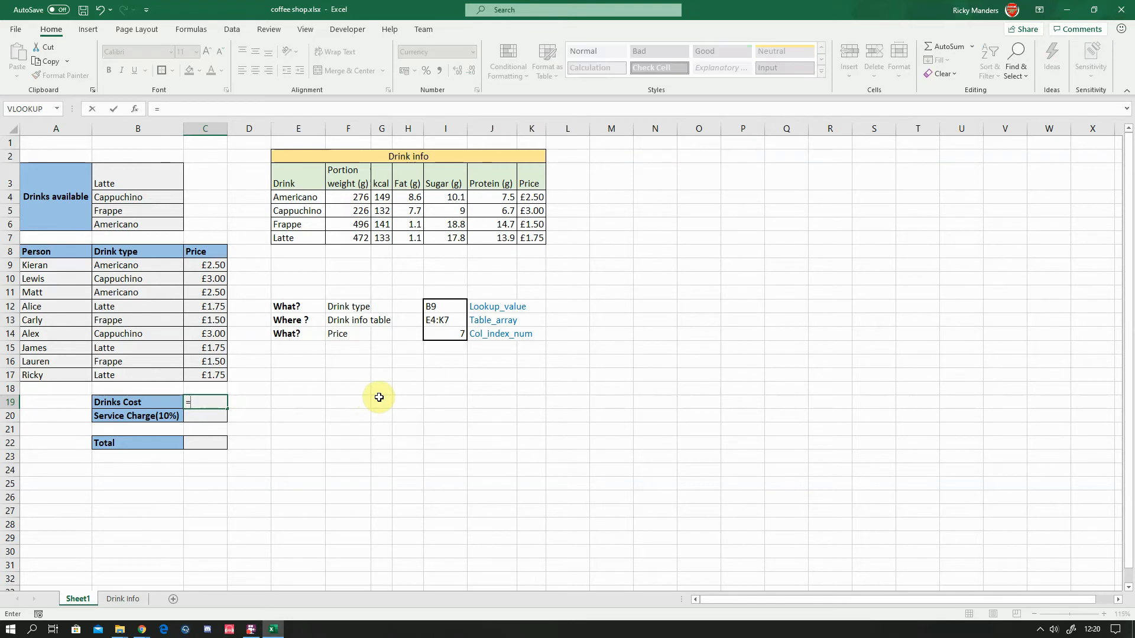
type("sum(")
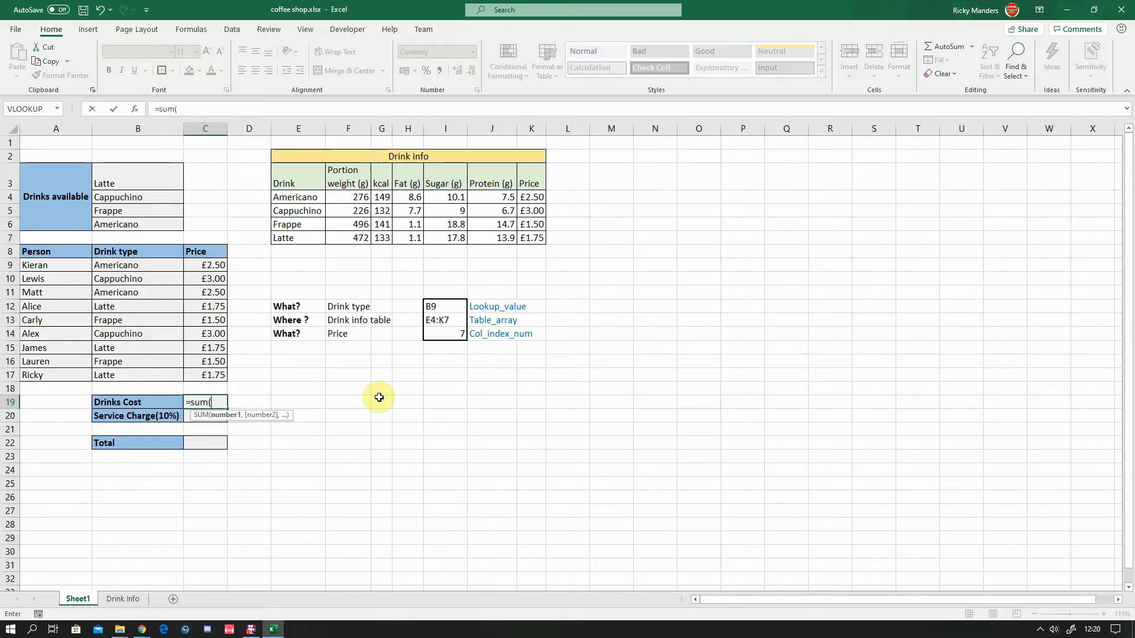
left_click_drag(219, 265, 219, 383)
key("Return")
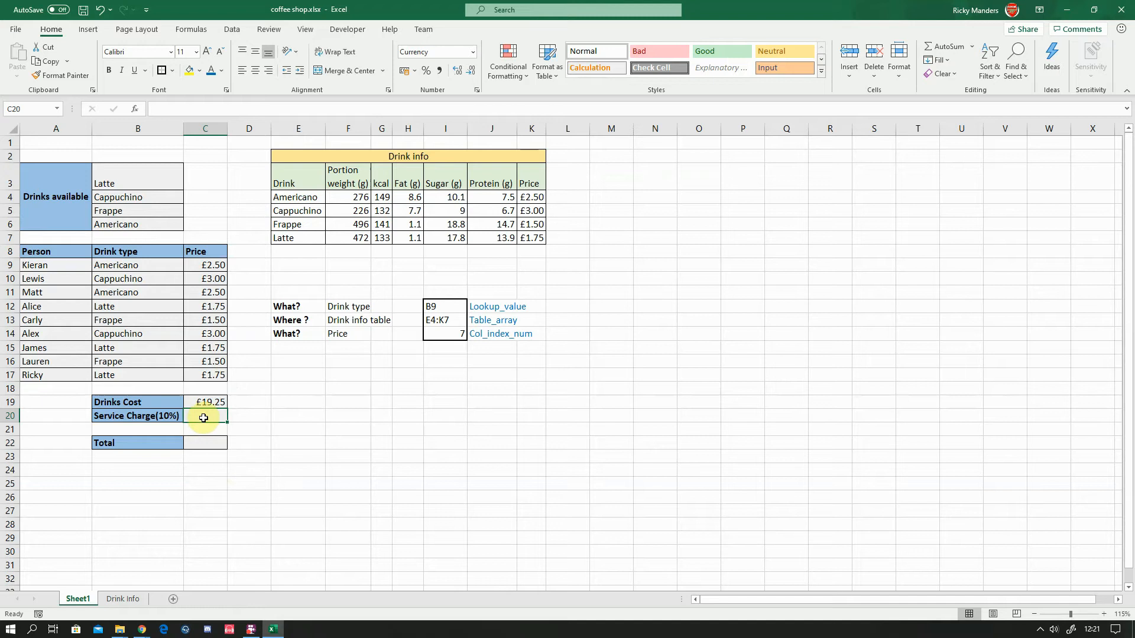
Step: Calculate the service charge in C20 with the formula =10%*C19
type("=10%*")
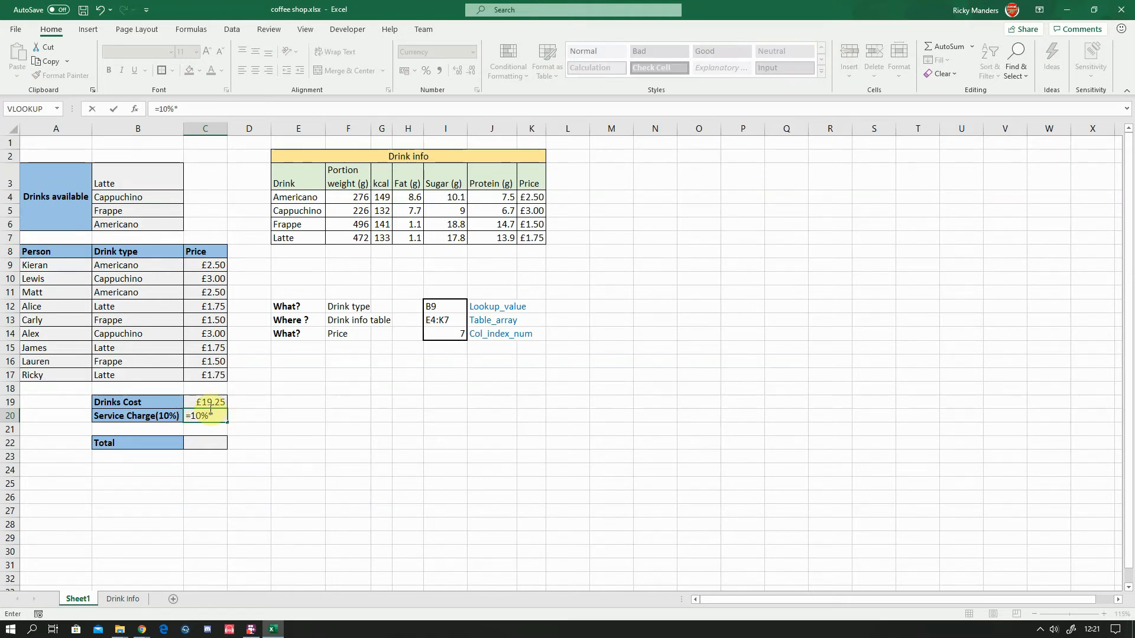
left_click(210, 403)
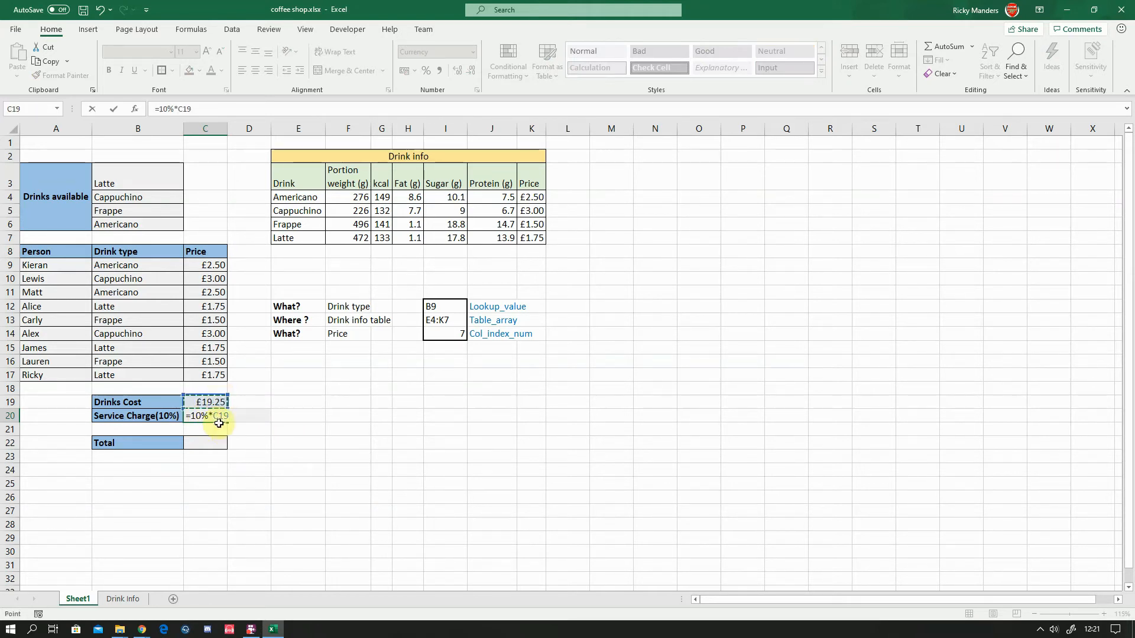
key("Return")
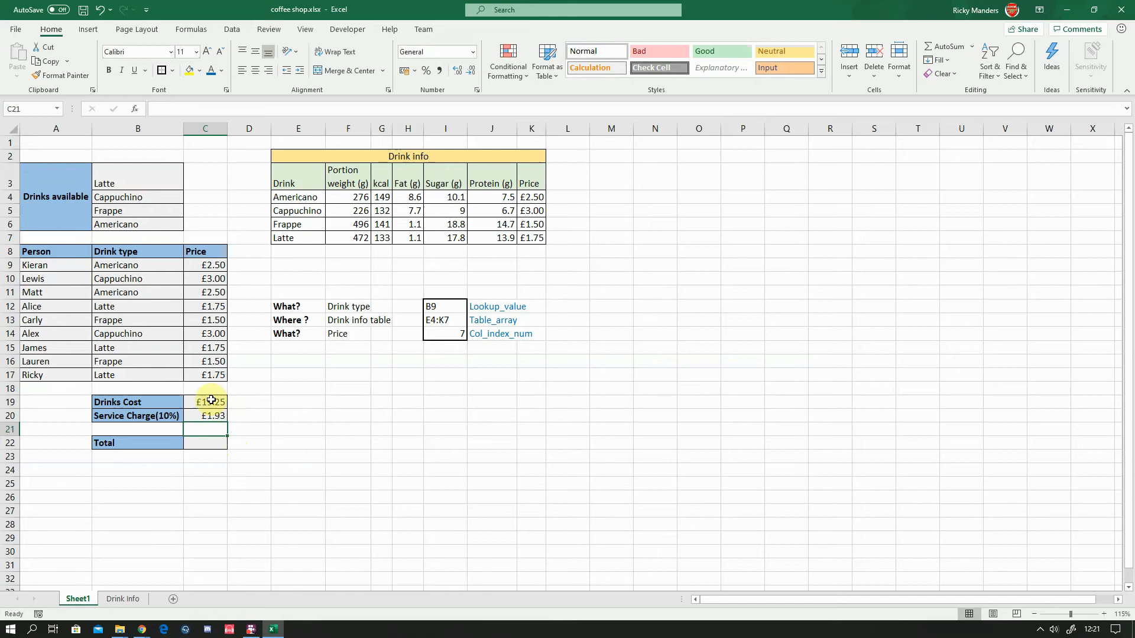
Step: Calculate the Total in C22 by adding the drinks cost and service charge with =C19+C20
left_click(219, 442)
type("=")
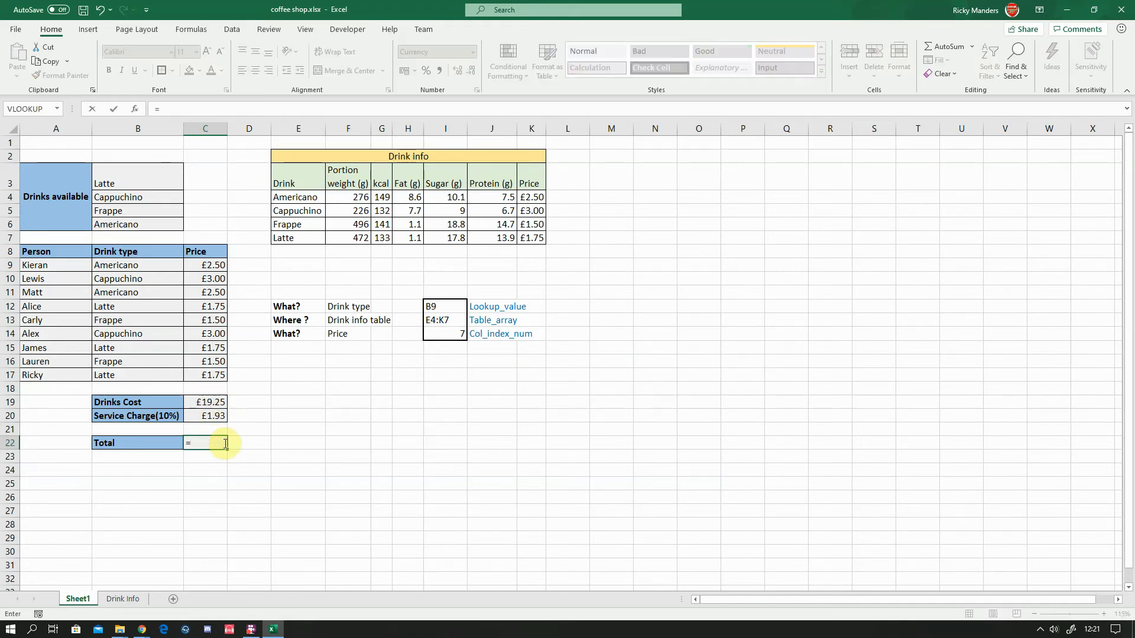
left_click(221, 404)
type("+")
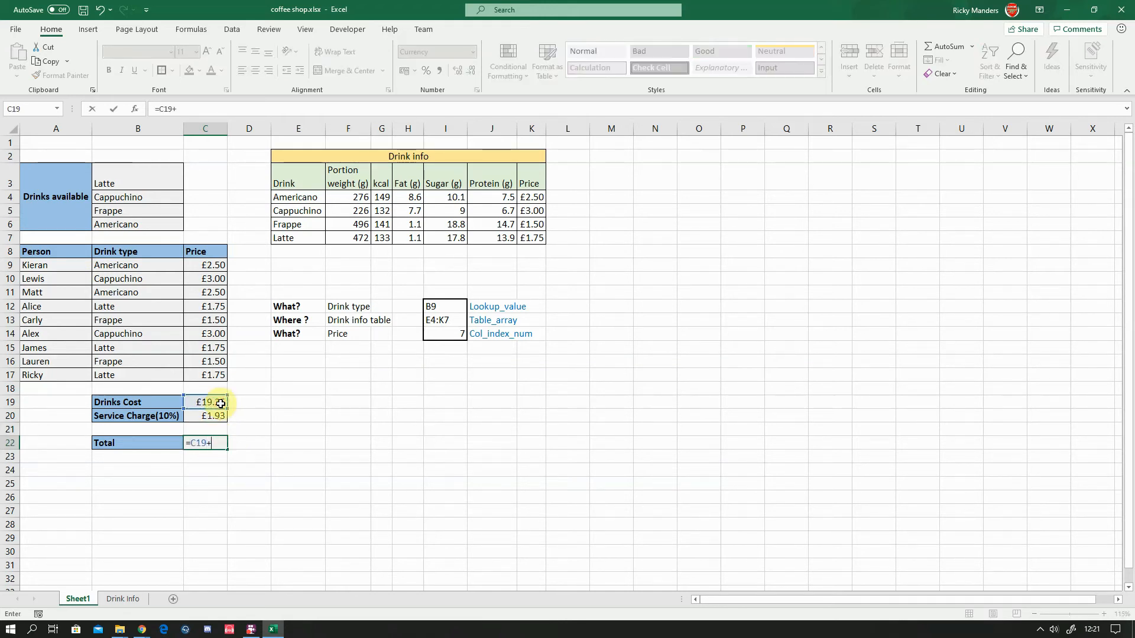
left_click(214, 417)
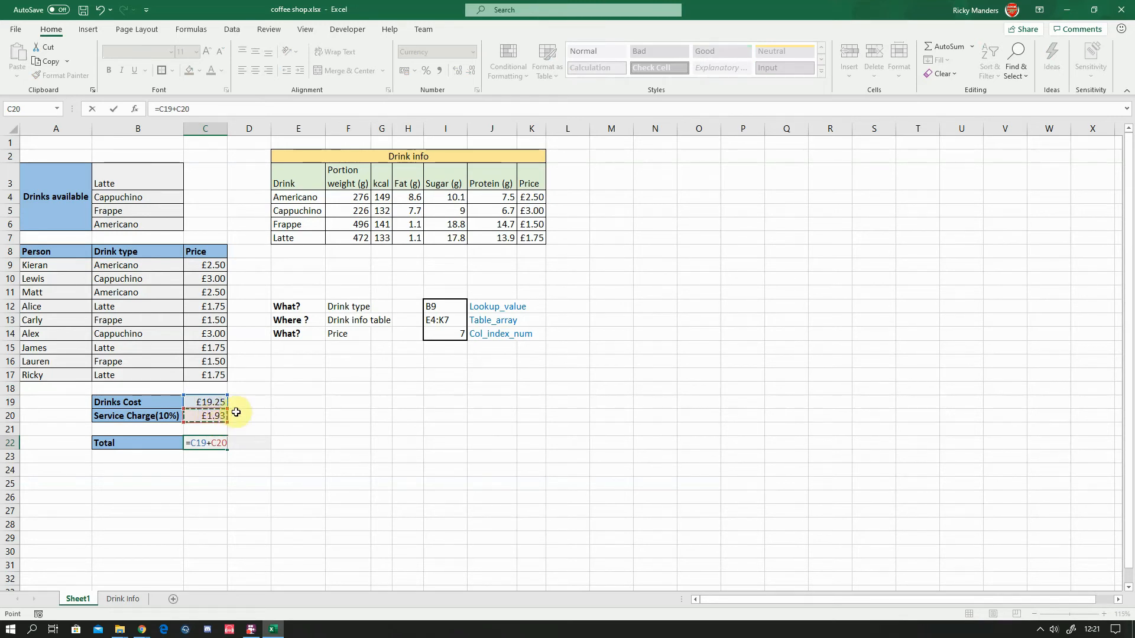
key("Return")
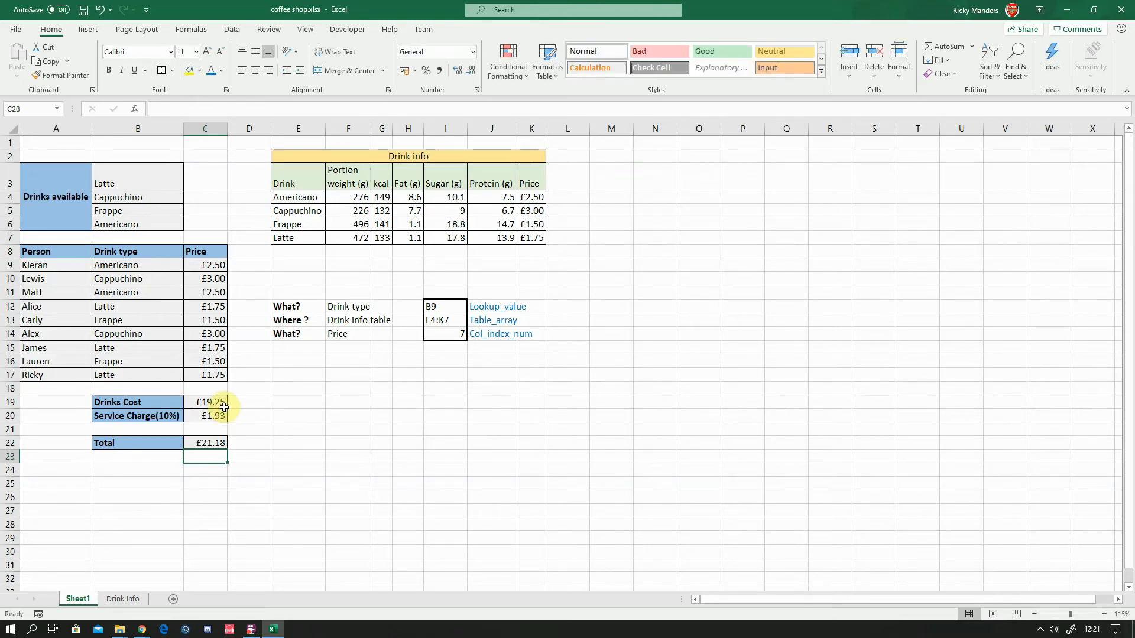
left_click(220, 444)
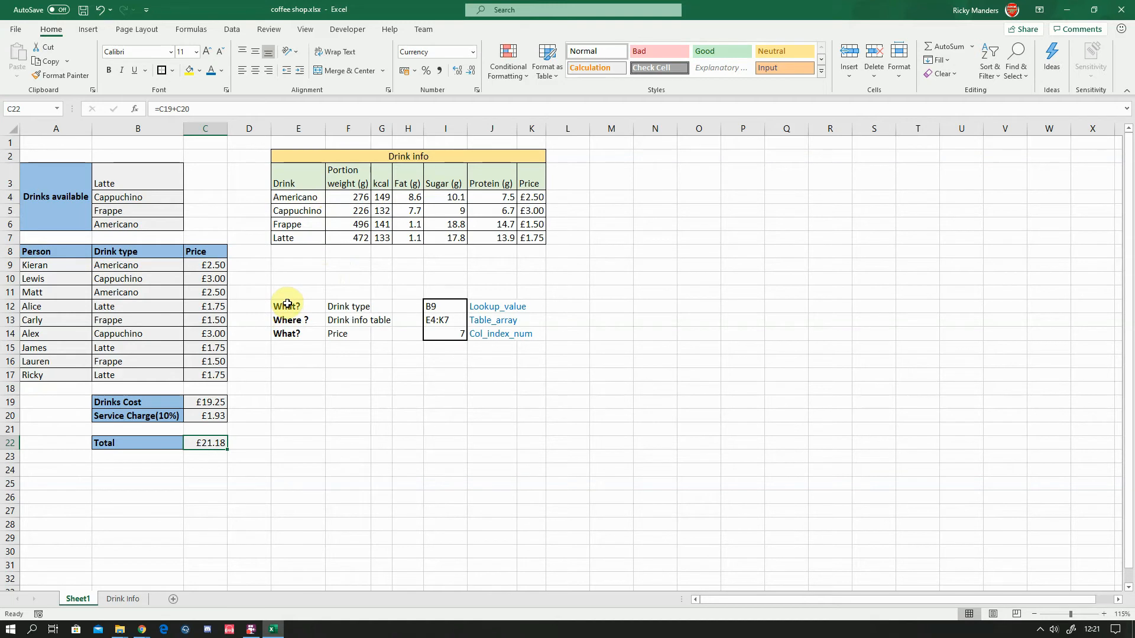
Step: Delete the What/Where/What notes in E12:K14, shifting cells left
left_click_drag(288, 304, 520, 340)
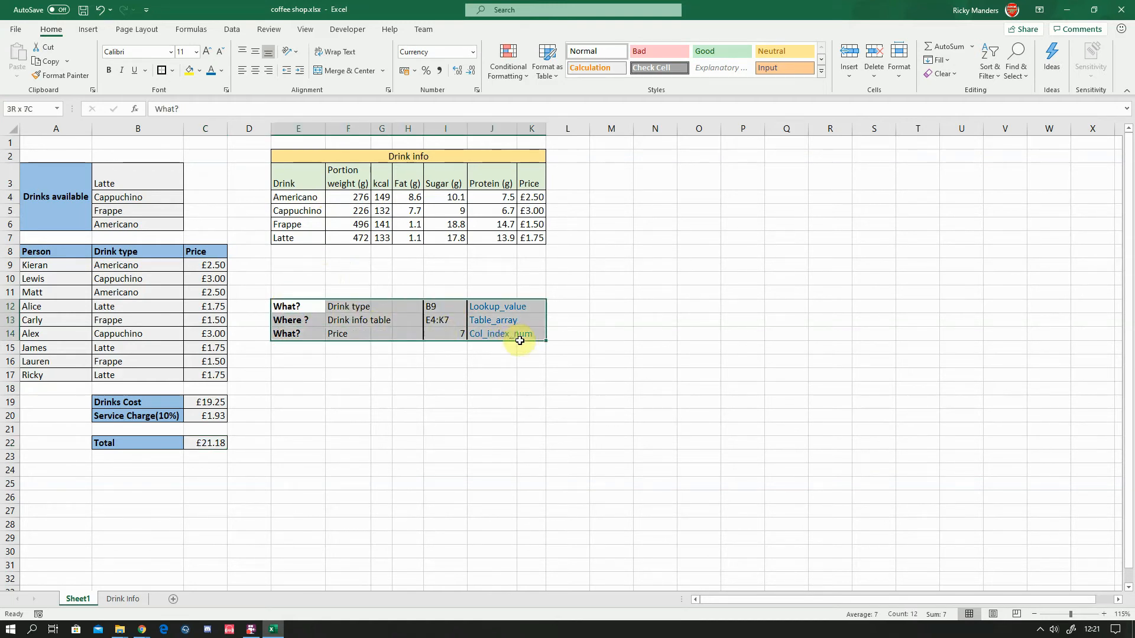
right_click(509, 334)
left_click(538, 400)
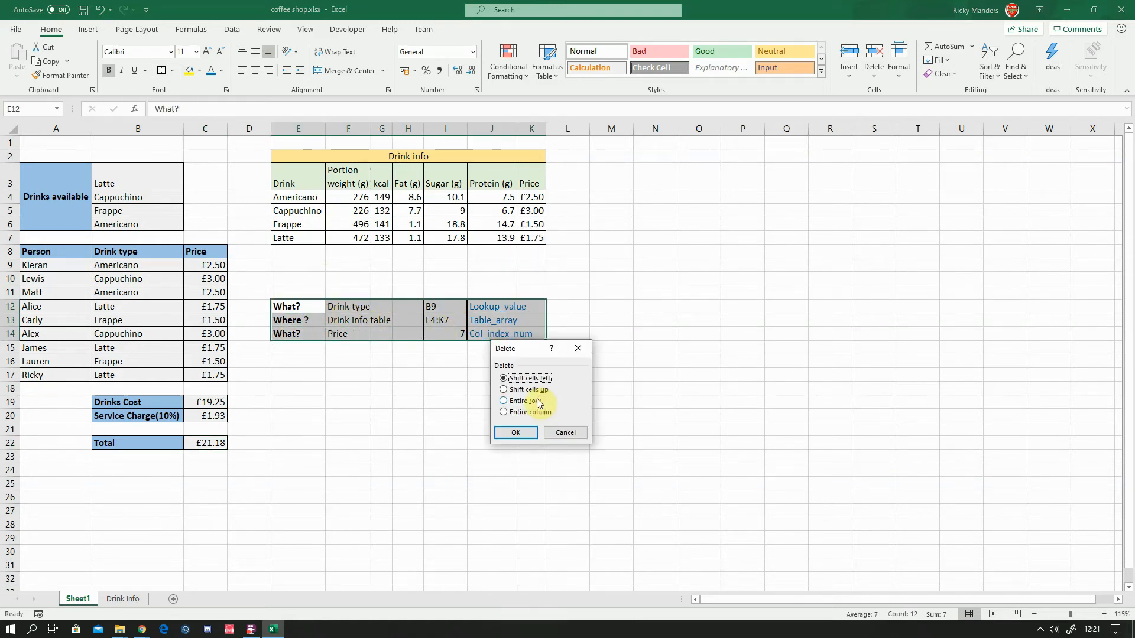
left_click(521, 434)
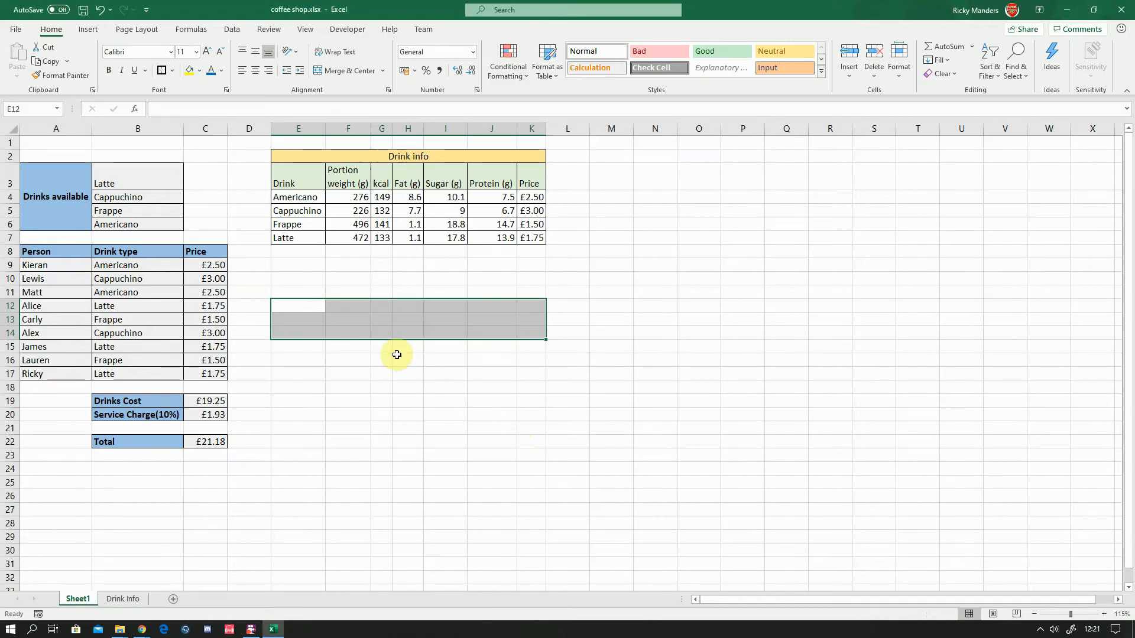
left_click(397, 355)
left_click(286, 290)
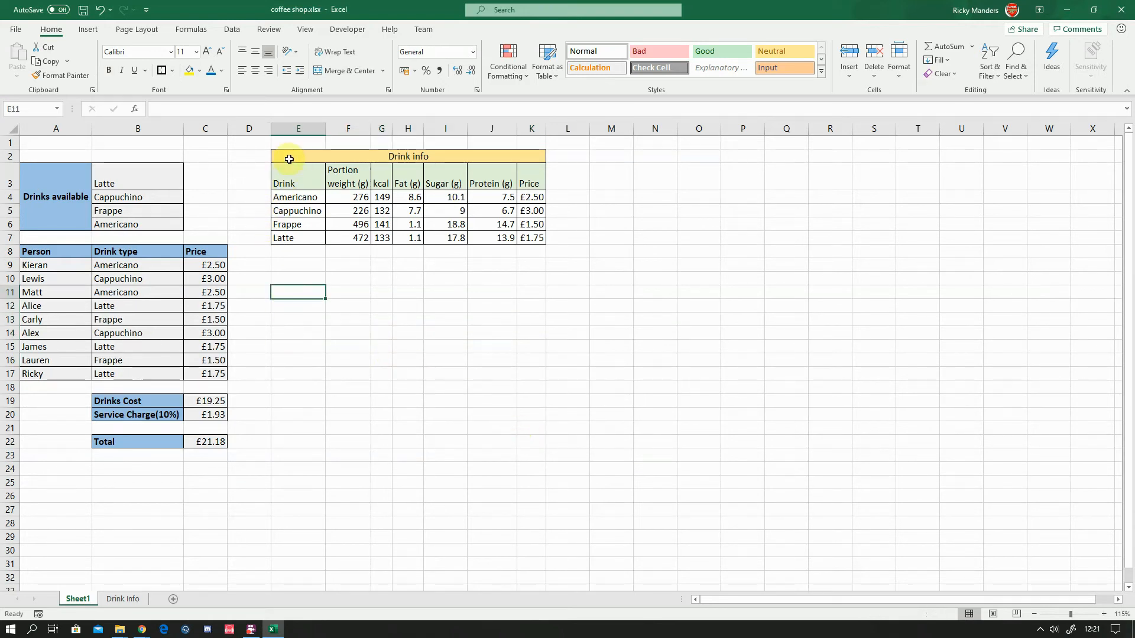
Step: Clear all the VLOOKUP prices in C9:C17
mouse_move(294, 156)
left_mouse_down()
mouse_move(301, 223)
mouse_move(309, 152)
left_mouse_up()
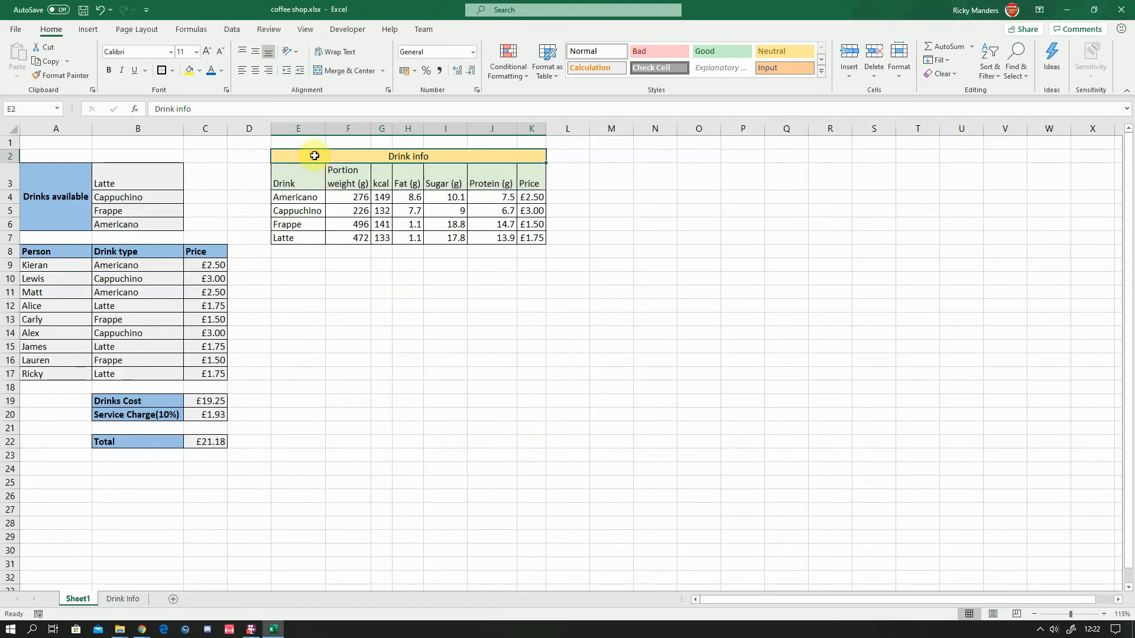
left_click(219, 264)
left_click_drag(220, 264, 218, 366)
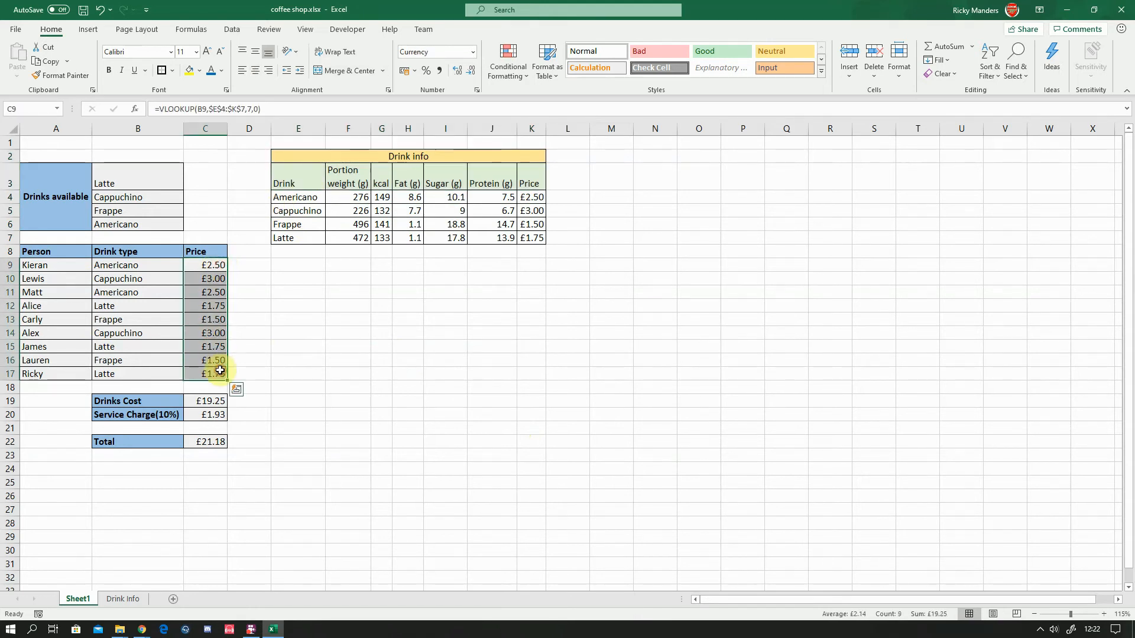
key("Delete")
left_click(286, 278)
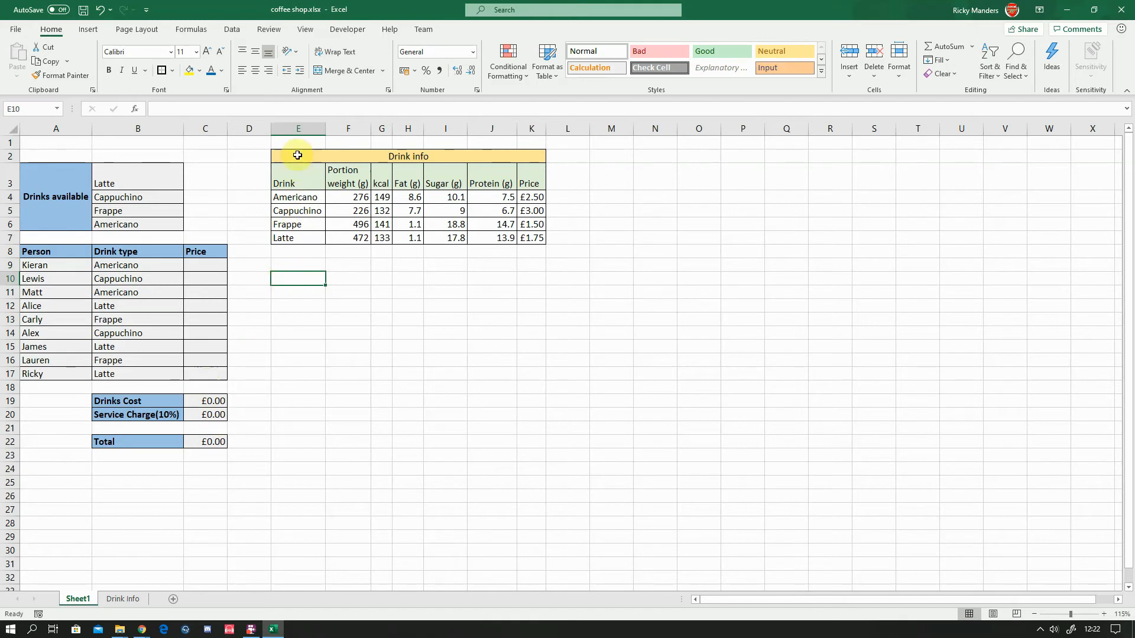
Step: Move the whole Drink info table from E2:K7 to the Drink Info sheet, starting at cell B5
left_click_drag(299, 149, 304, 239)
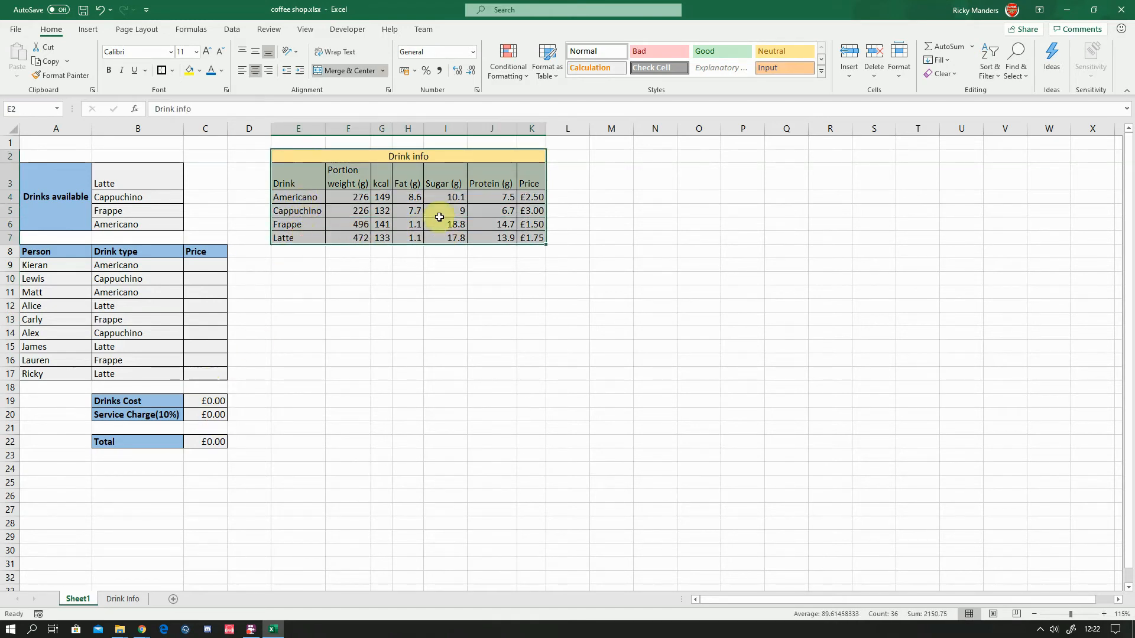
right_click(439, 152)
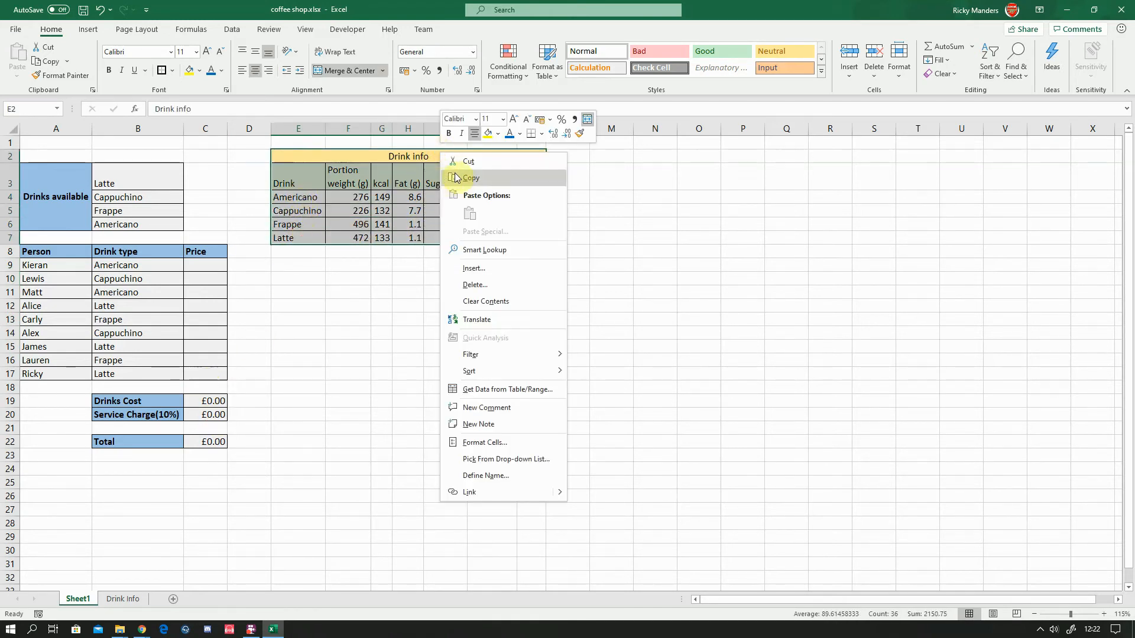
left_click(470, 163)
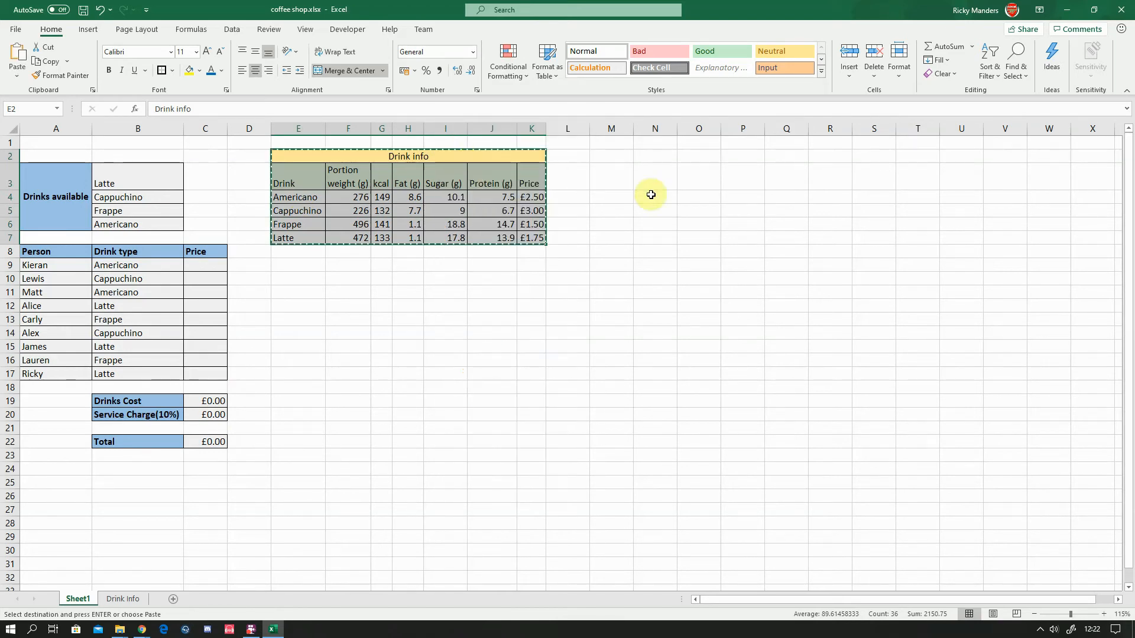
left_click(125, 599)
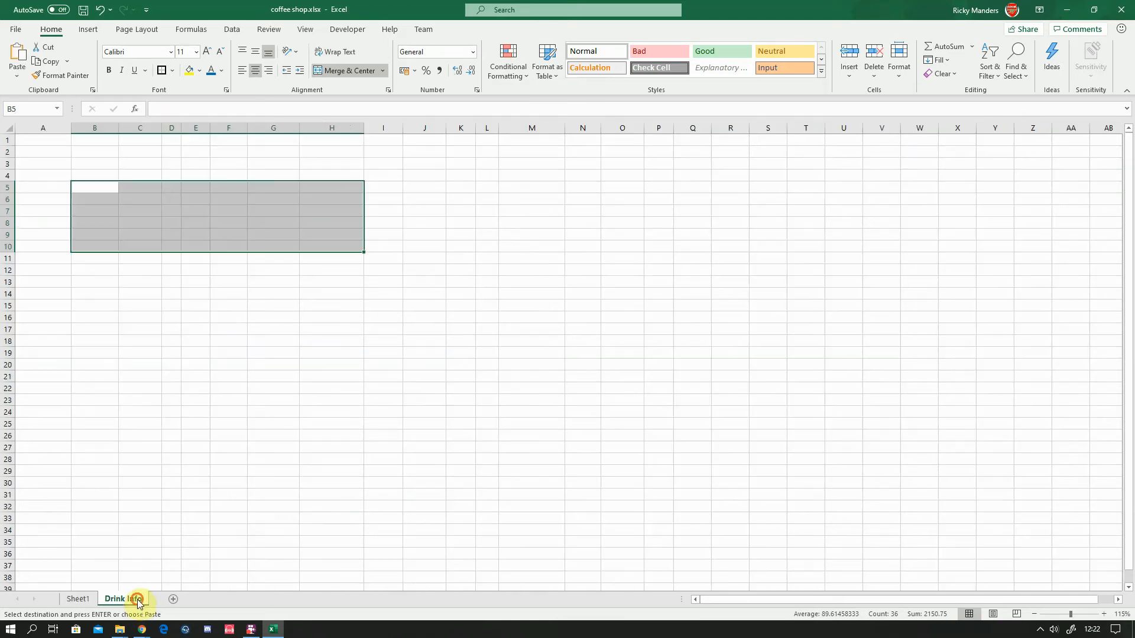
left_click(91, 190)
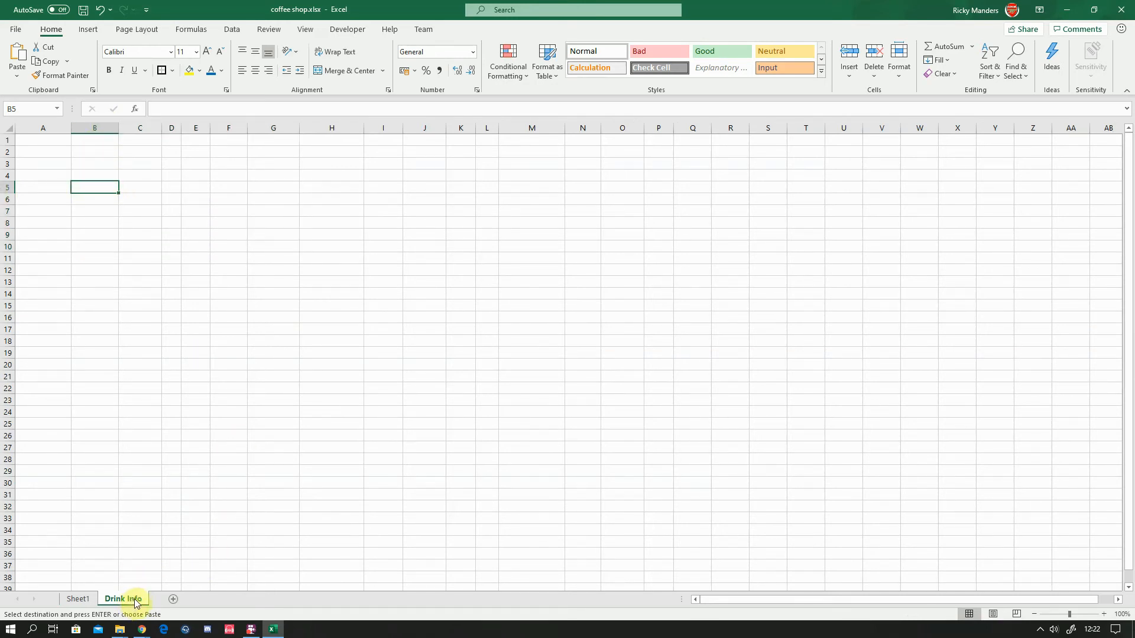
right_click(101, 187)
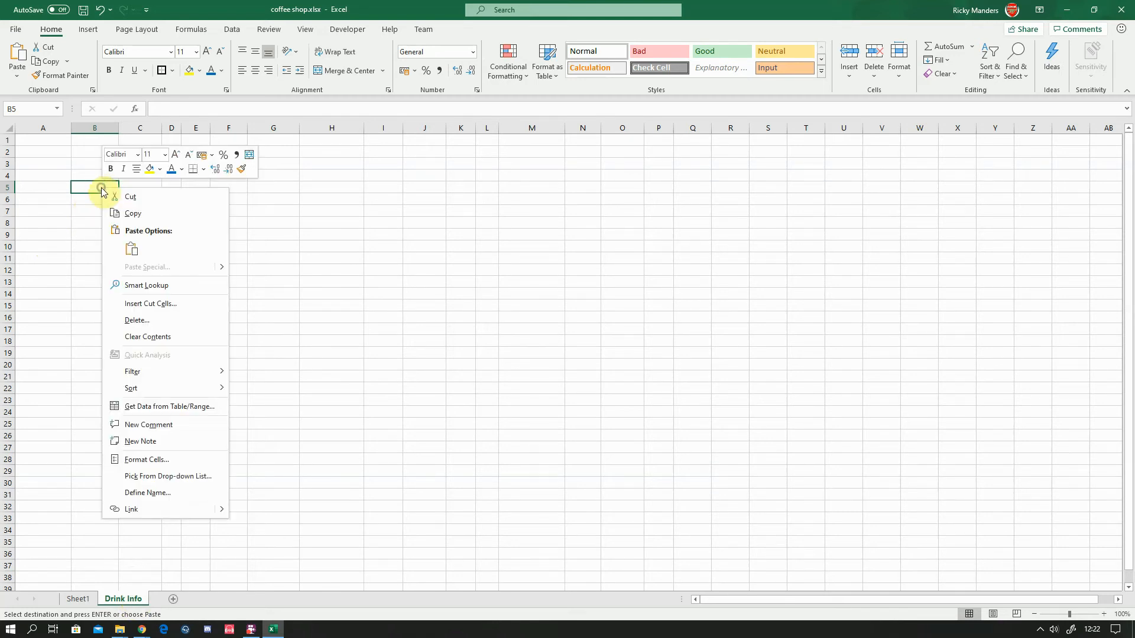
left_click(127, 246)
left_click(250, 338)
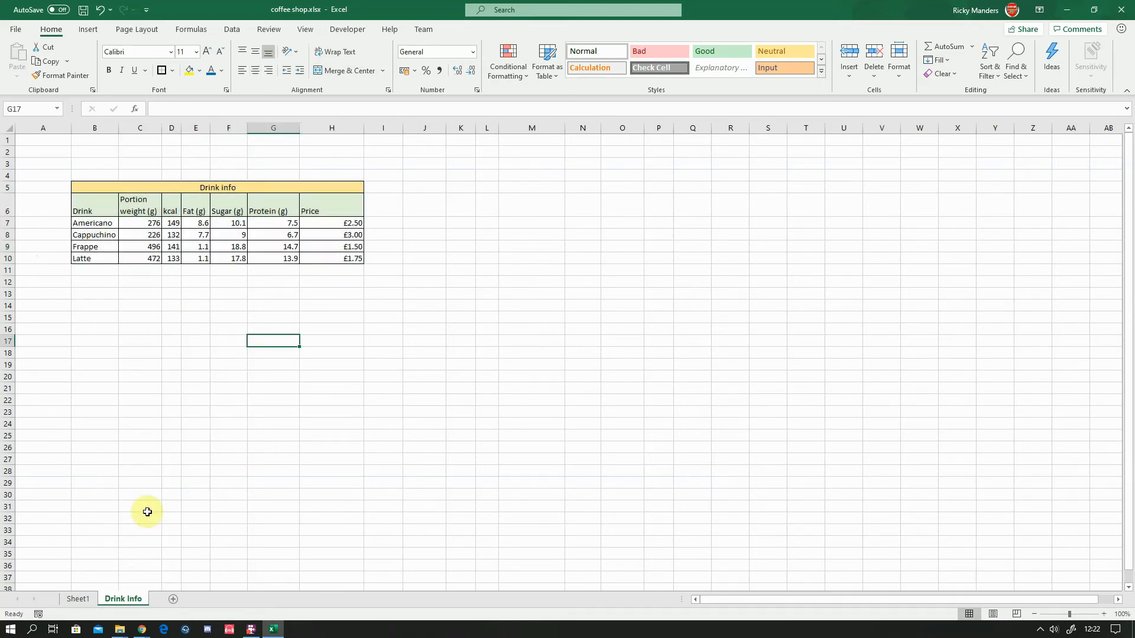
Step: Review the empty price cells on Sheet1, then the lookup range B7:H10 and its Drink column on the Drink Info sheet
left_click(82, 600)
left_click(407, 265)
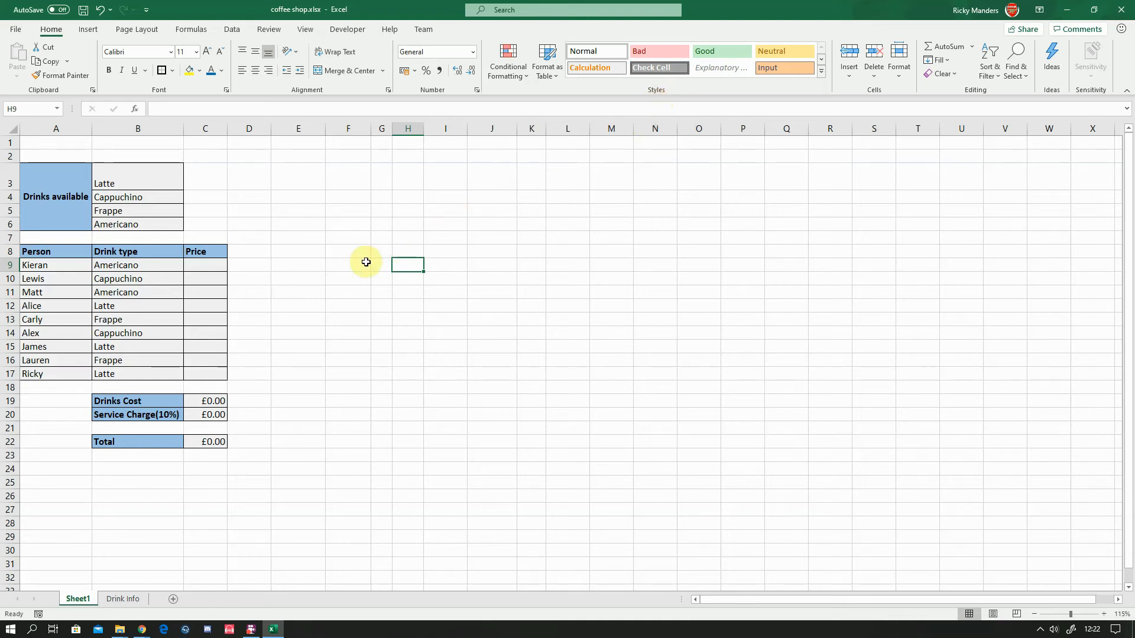
left_click(202, 264)
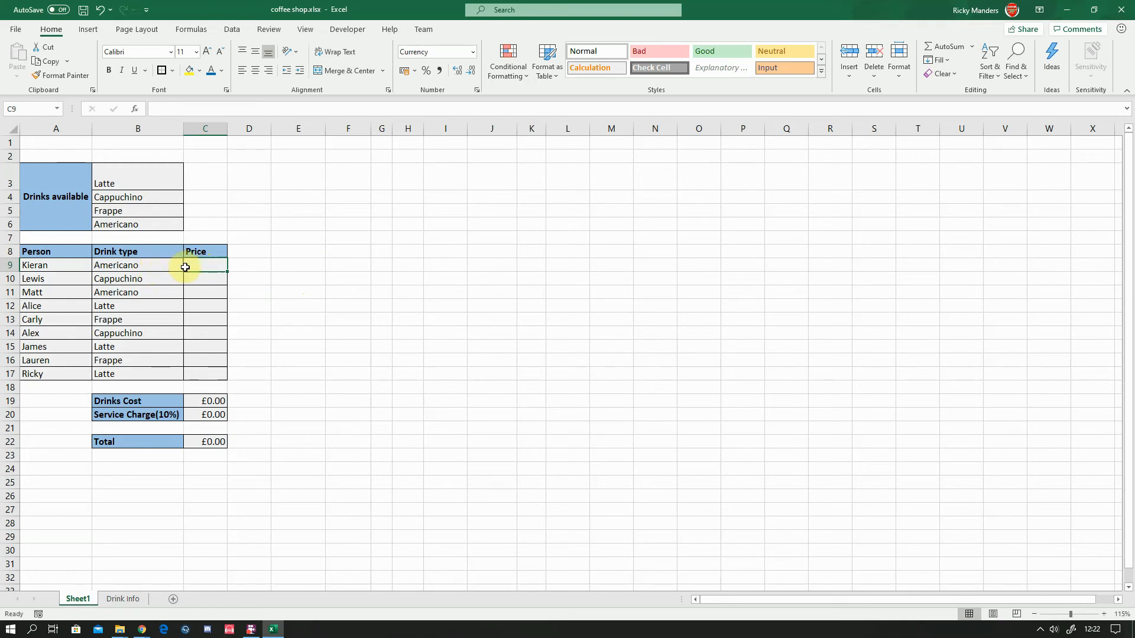
left_click(130, 603)
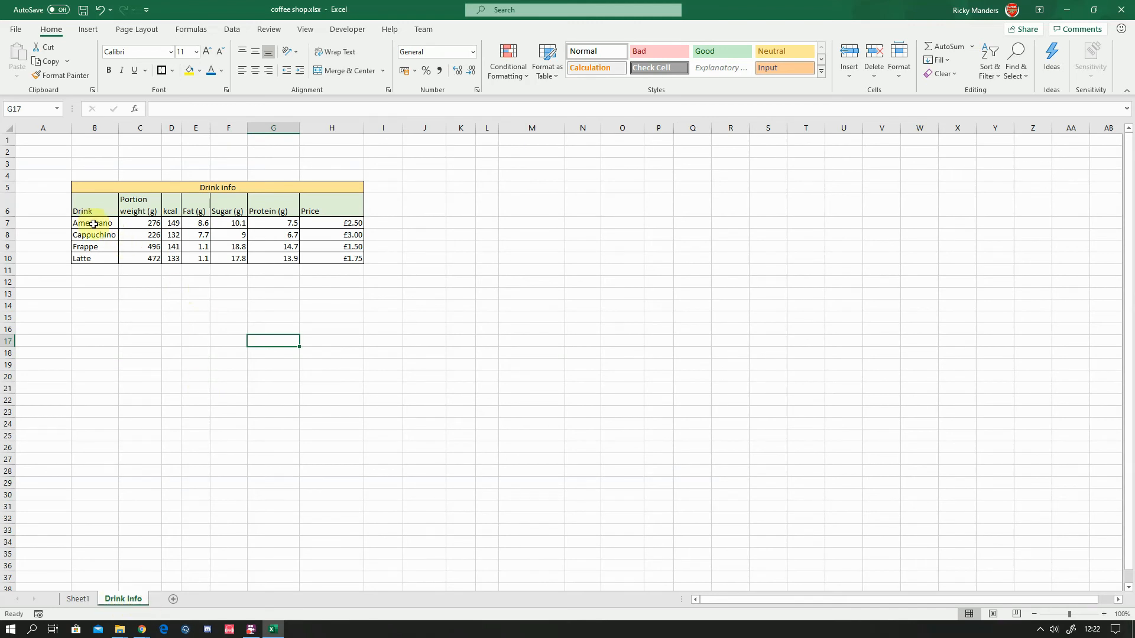
left_click_drag(93, 224, 334, 256)
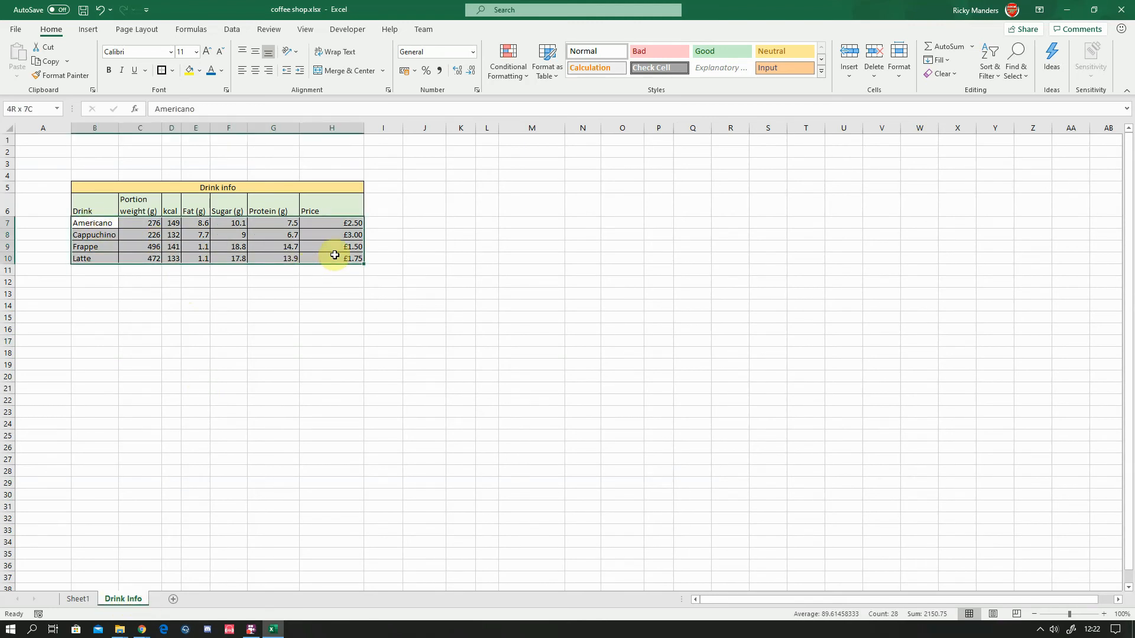
left_click(111, 225)
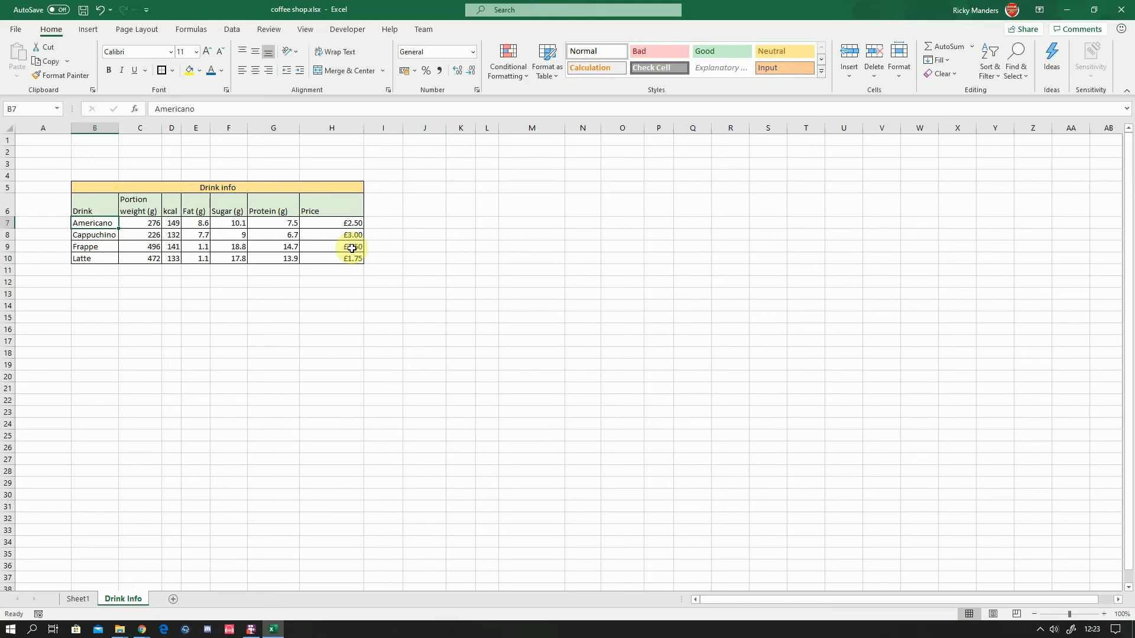
left_click_drag(97, 224, 102, 258)
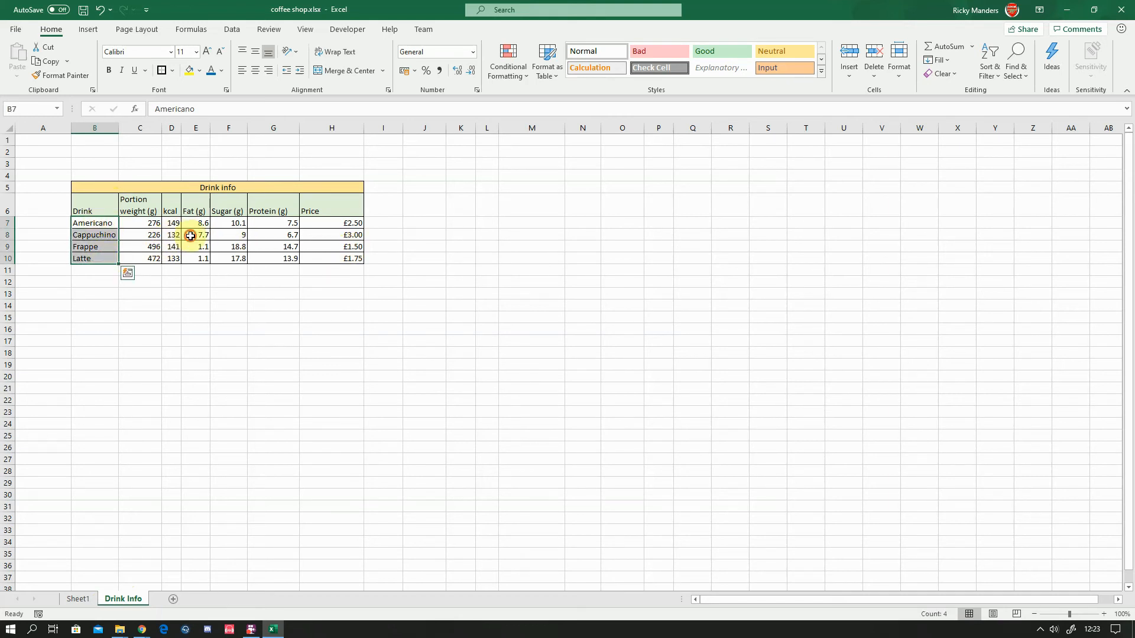
Step: Trace the Cappuchino row across to its value in the Price column on the Drink Info sheet
left_click(190, 236)
left_click(242, 234)
left_click(271, 237)
left_click(353, 238)
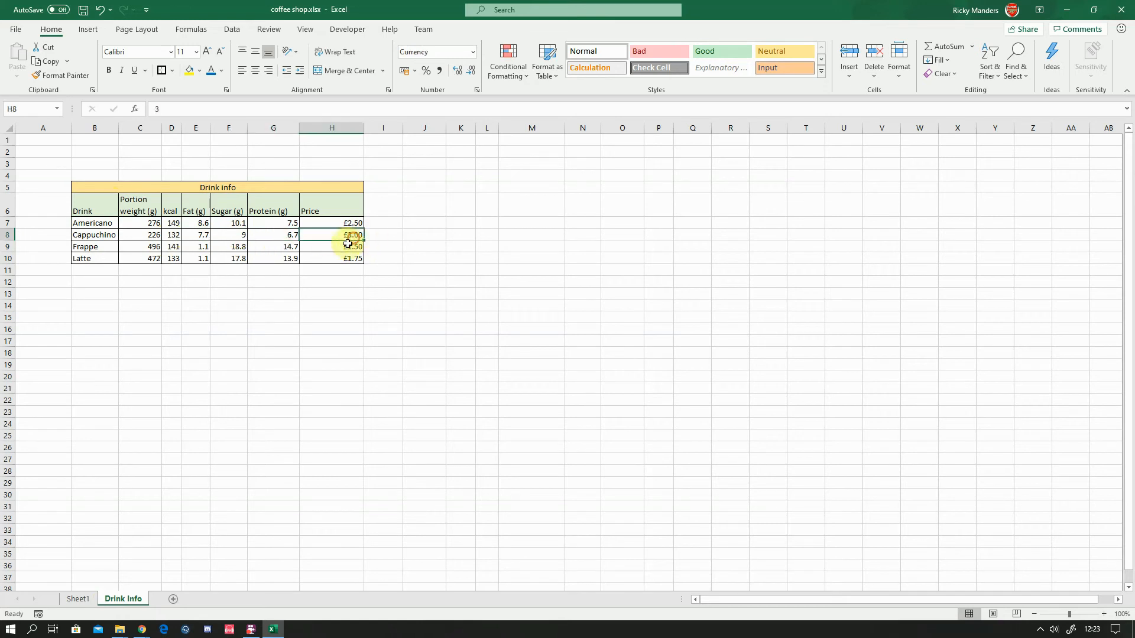
Step: Start a VLOOKUP function in Sheet1 cell C9 with B9 as the lookup value
left_click(77, 599)
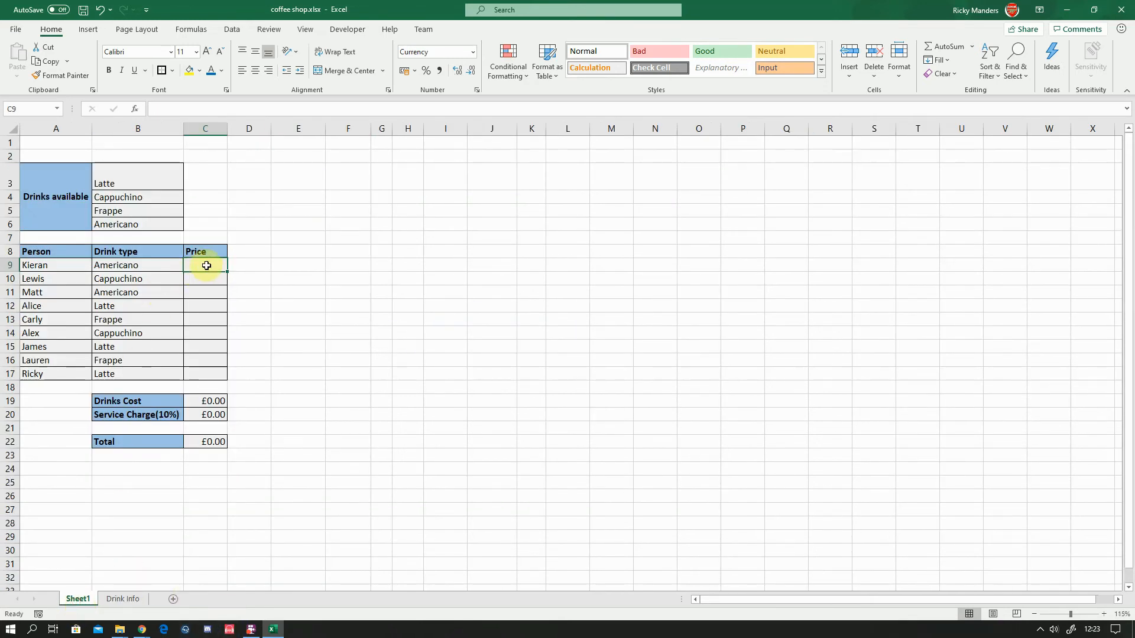
left_click(135, 110)
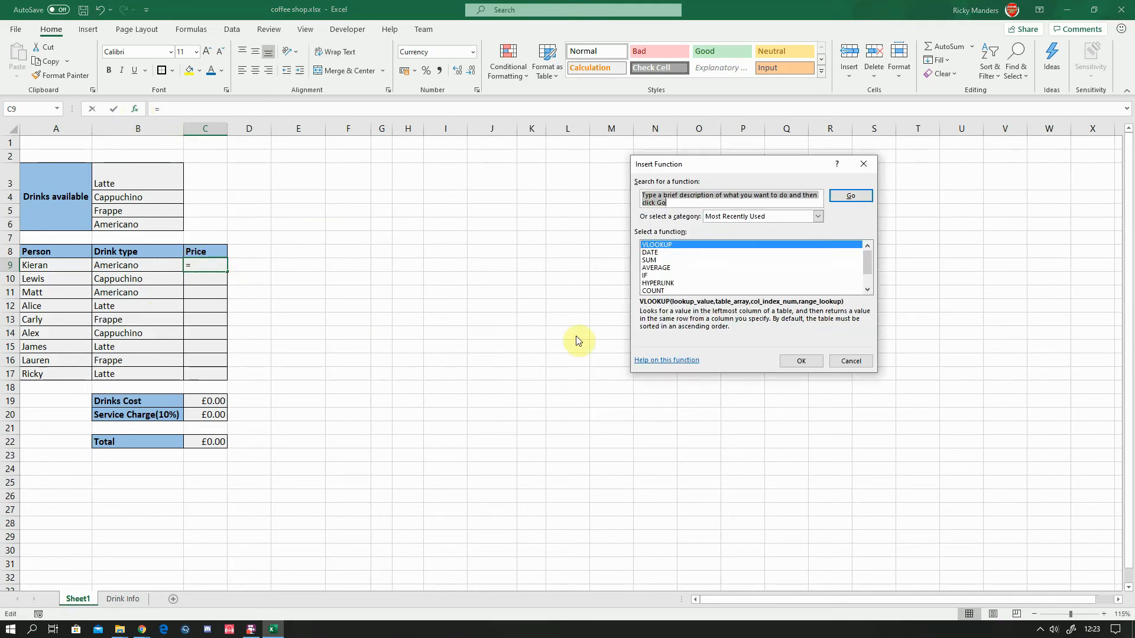
double_click(666, 245)
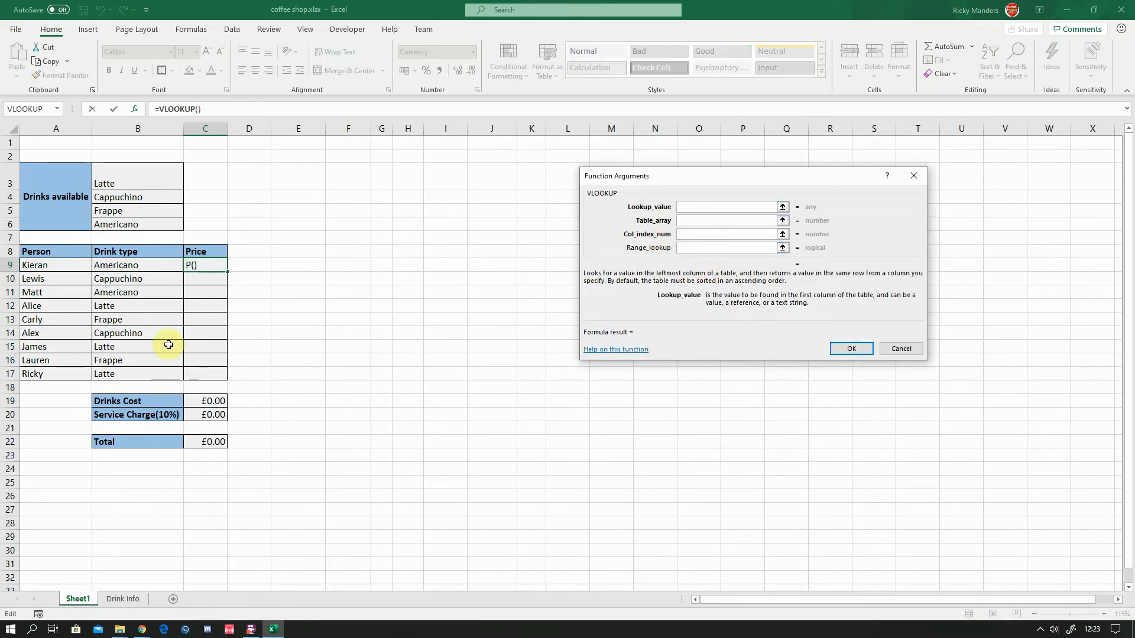
left_click(116, 268)
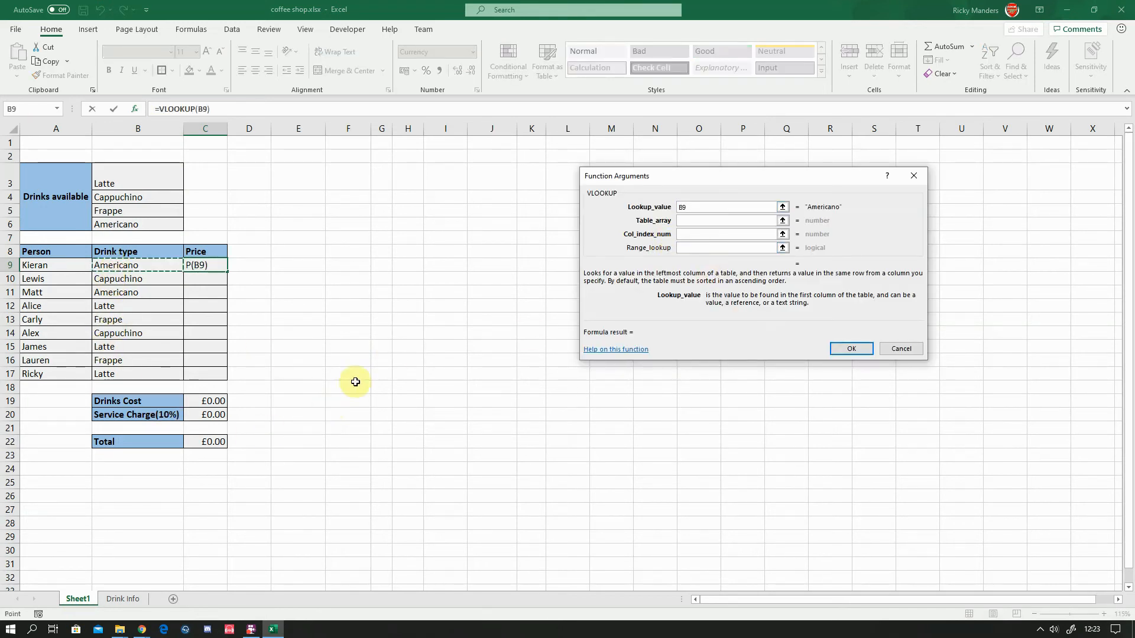
left_click(688, 219)
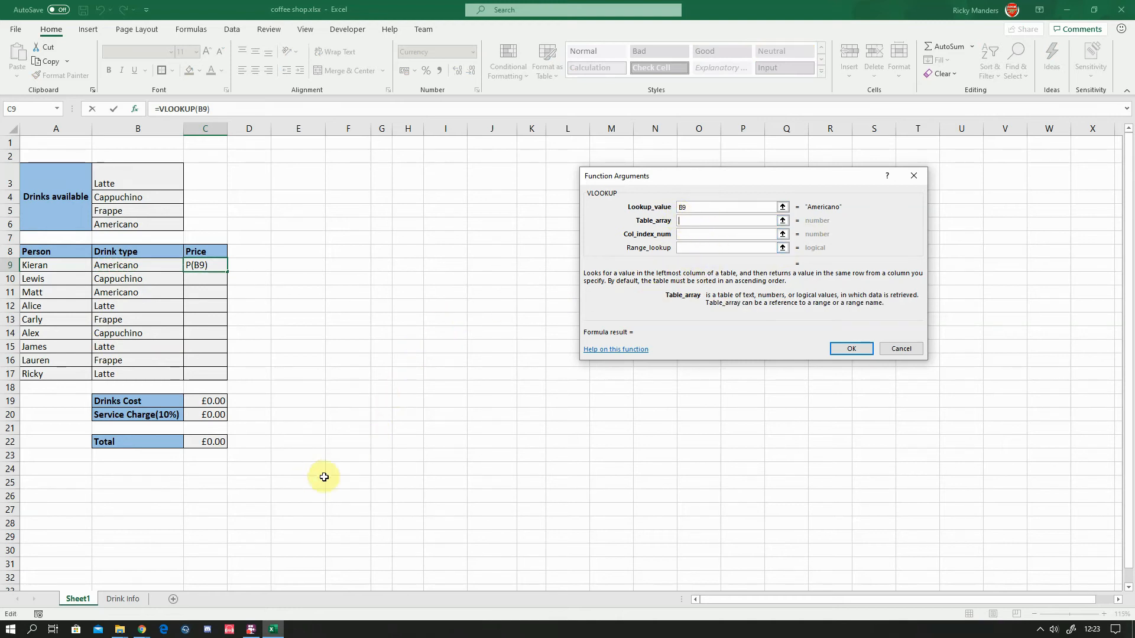
left_click(126, 600)
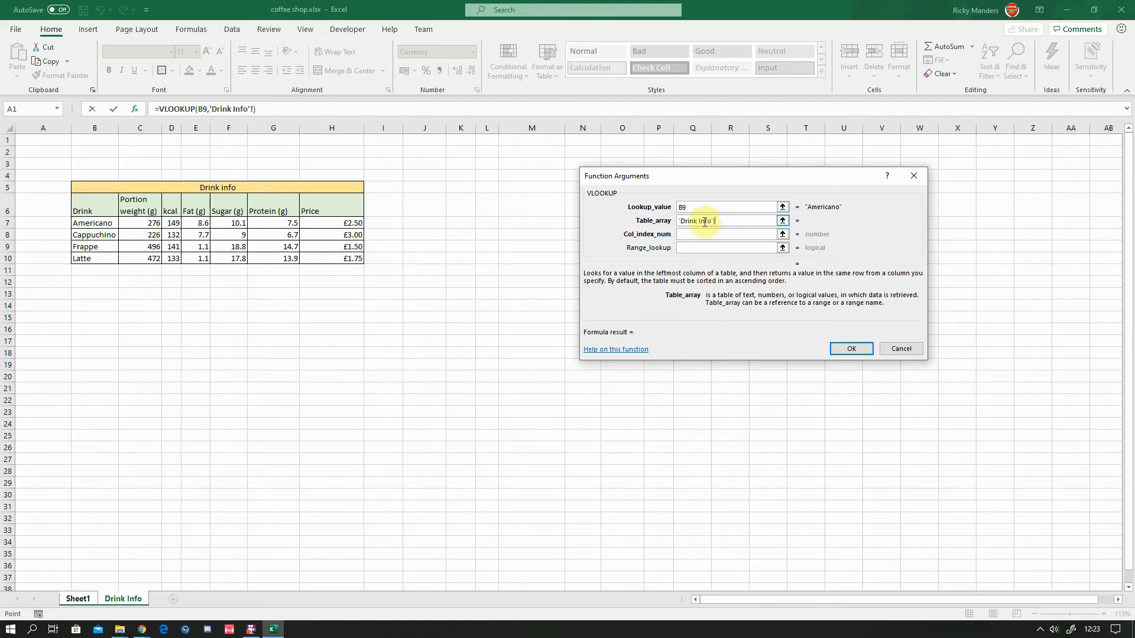
key("BackSpace")
key("BackSpace")
left_click(728, 222)
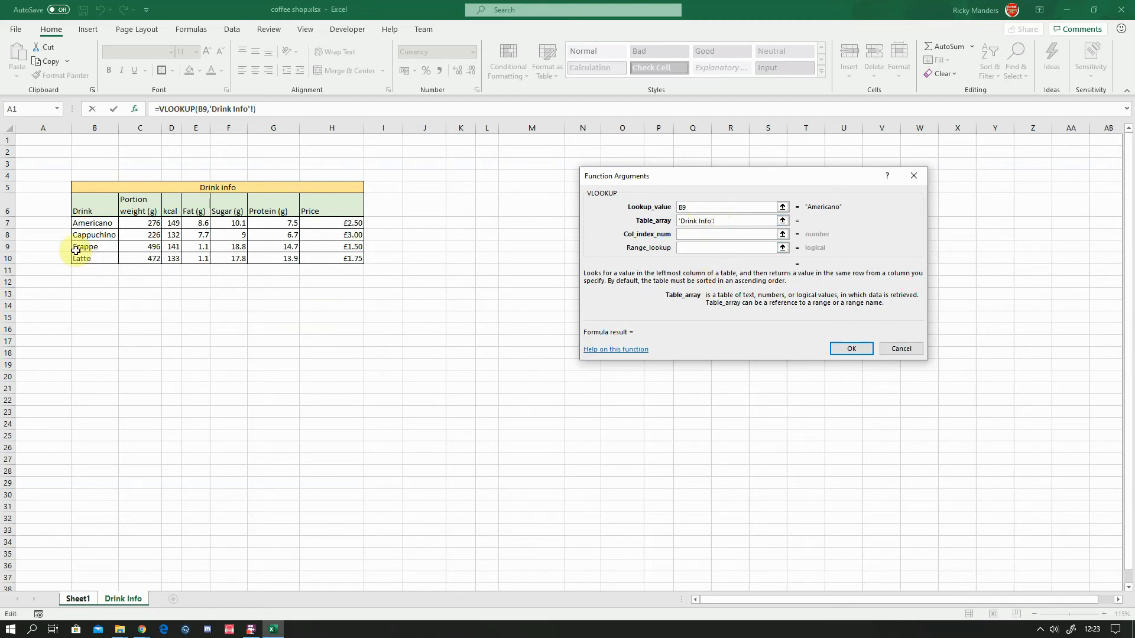
left_click_drag(87, 224, 326, 260)
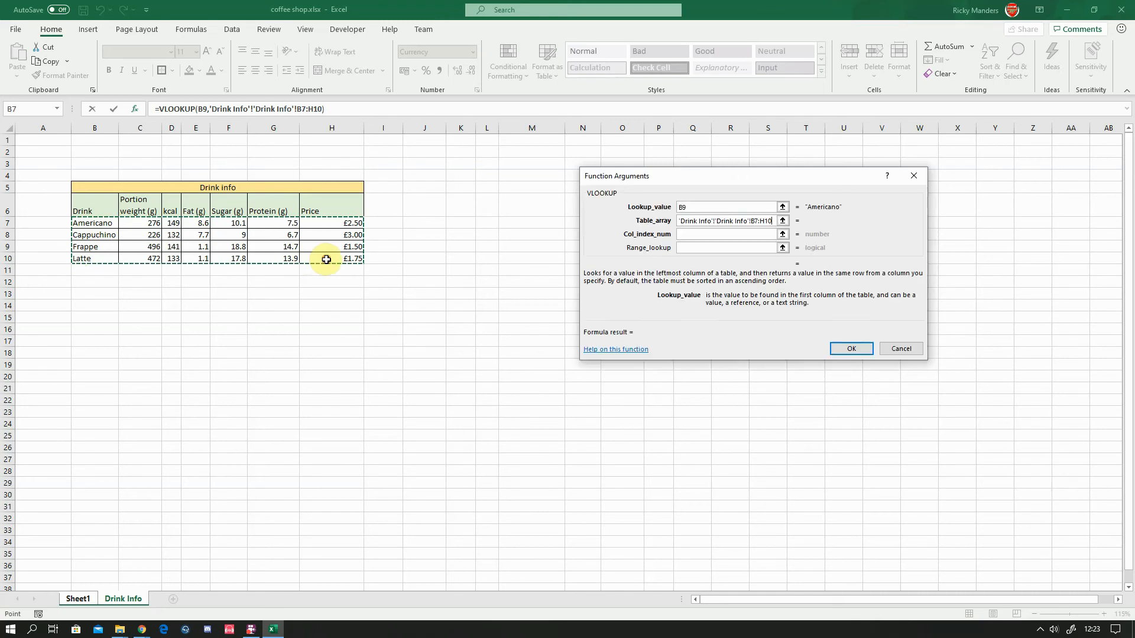
left_click(682, 221)
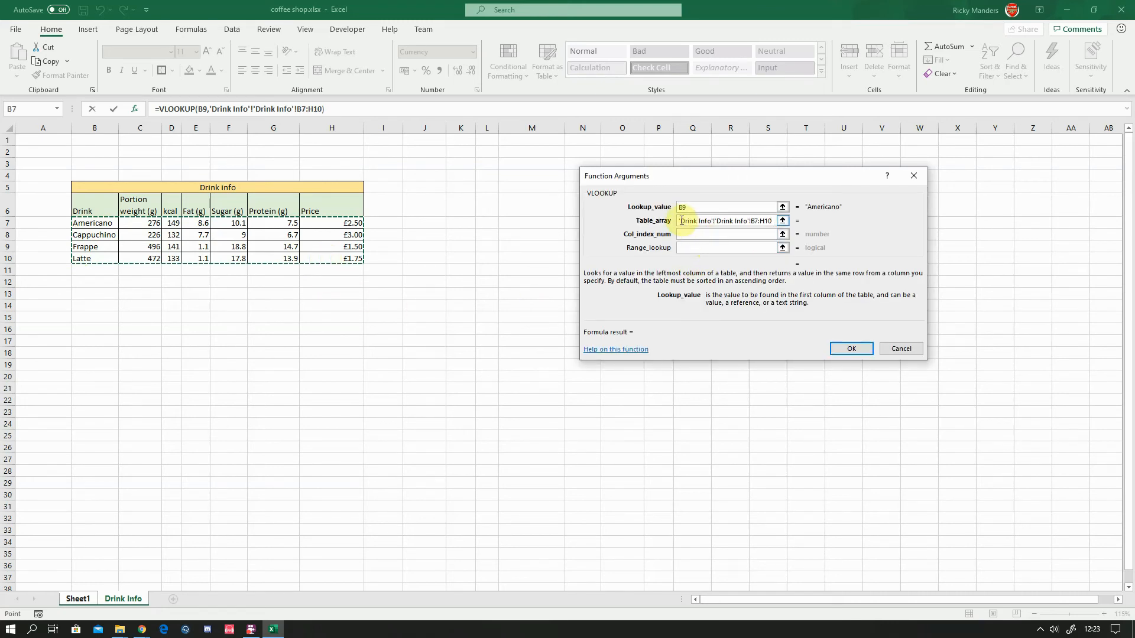
left_click(713, 222)
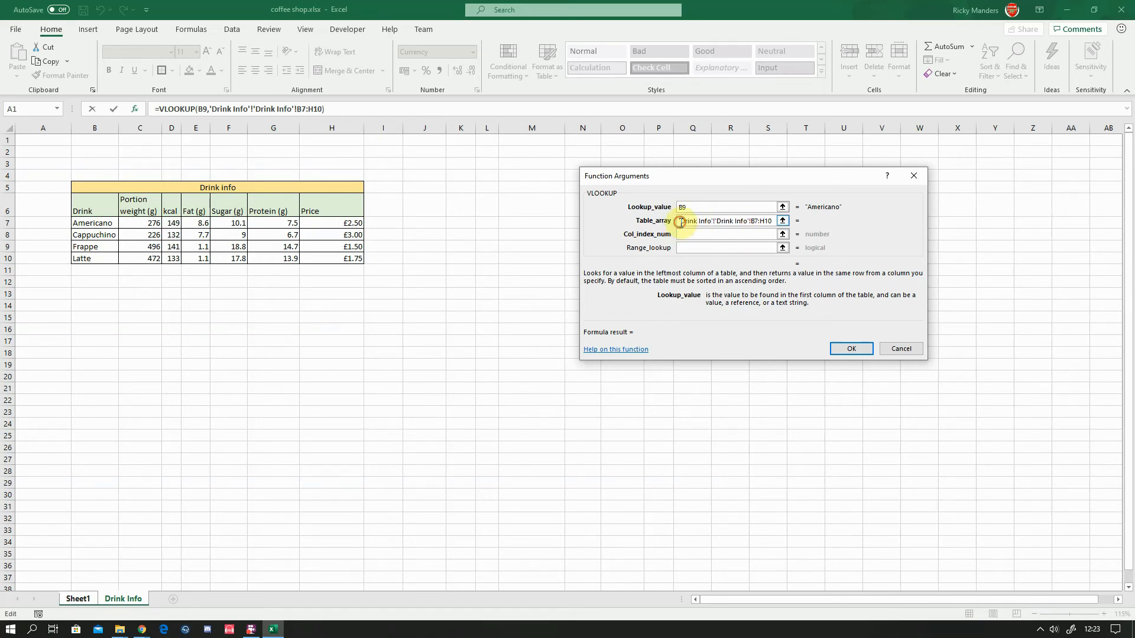
left_click_drag(680, 222, 844, 232)
key("BackSpace")
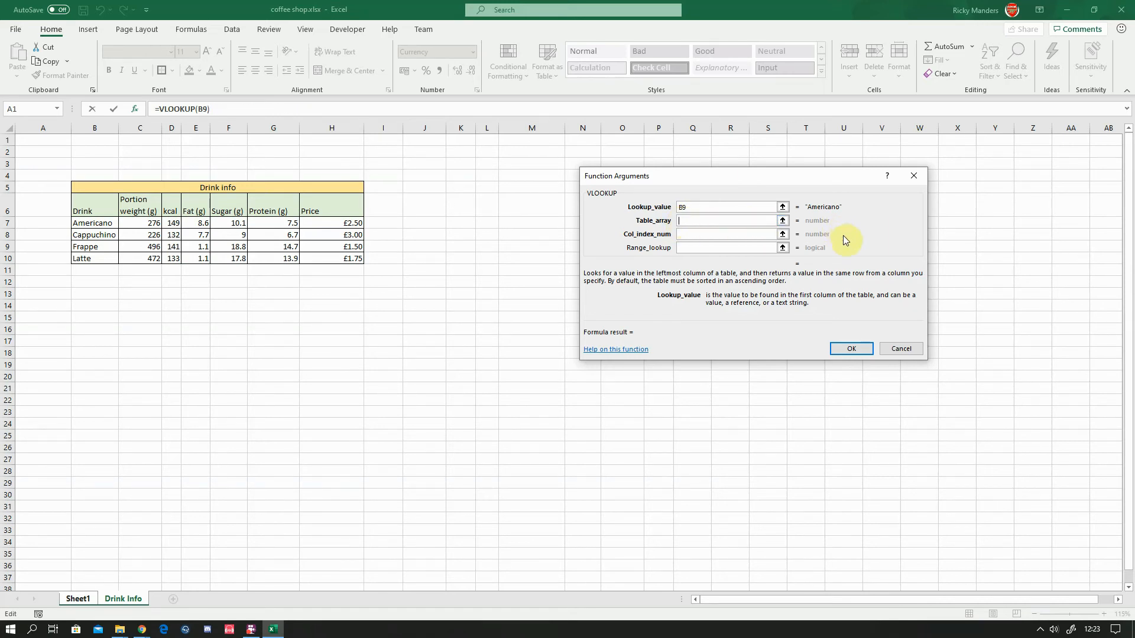
Step: Set the VLOOKUP table array to the absolute range 'Drink Info'!$B$7:$H$10
left_click(125, 600)
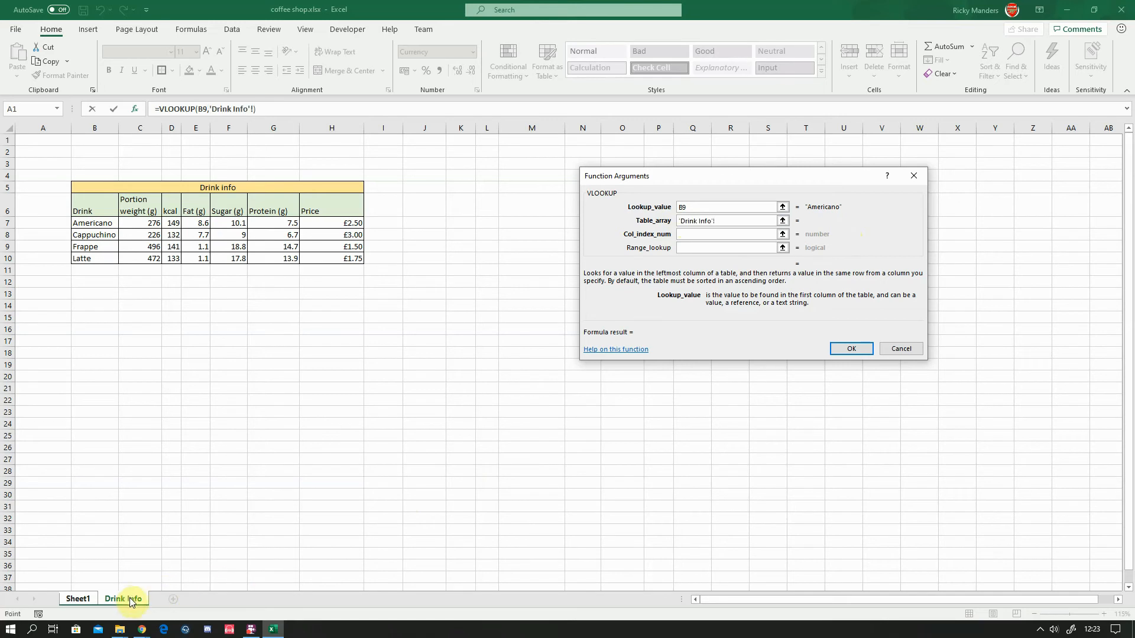
left_click_drag(93, 222, 359, 256)
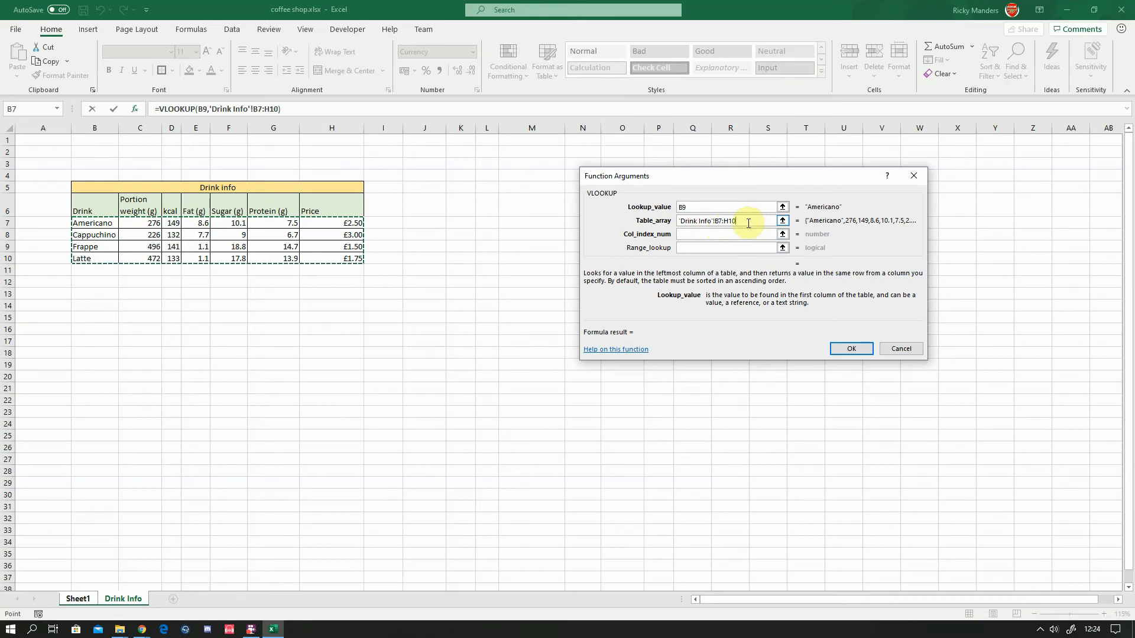
key("F4")
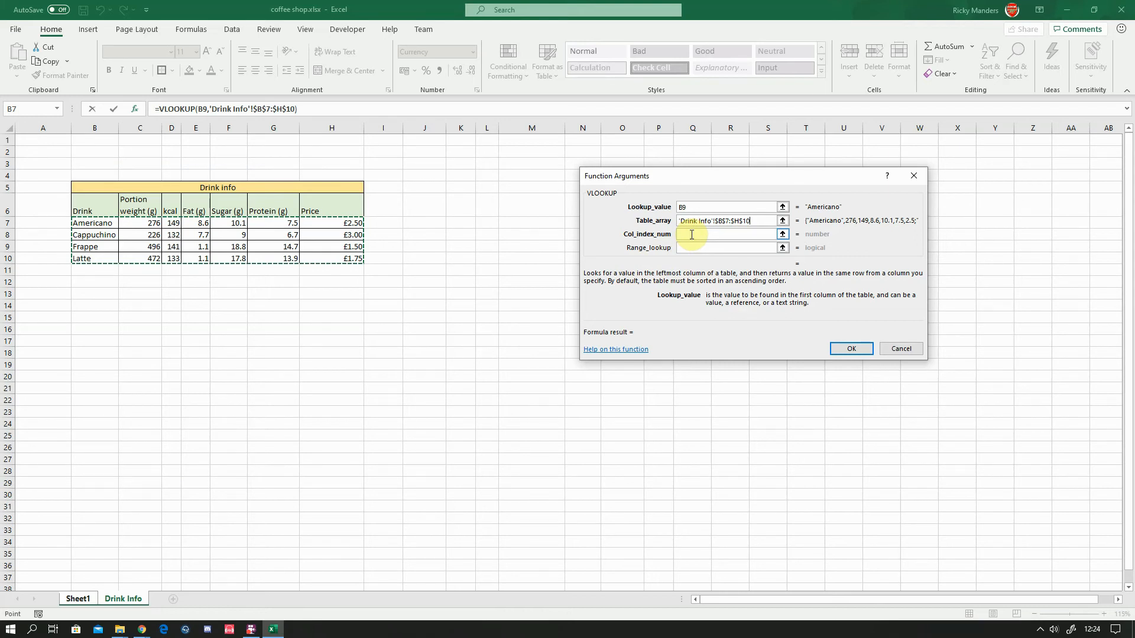
left_click(692, 234)
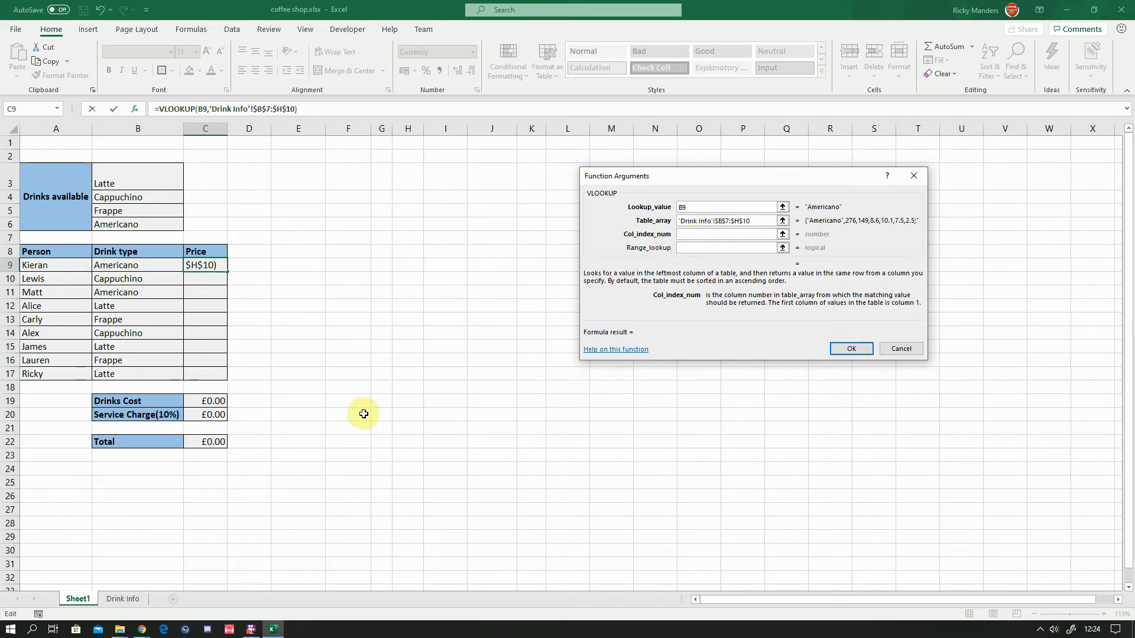
left_click(124, 599)
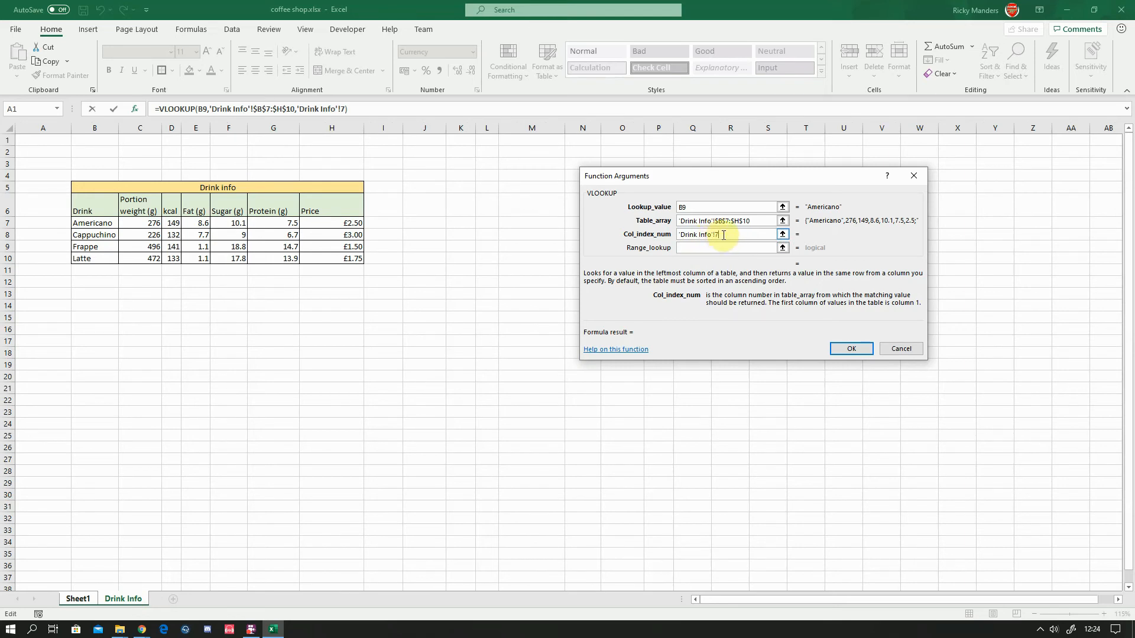
left_click_drag(724, 235, 673, 239)
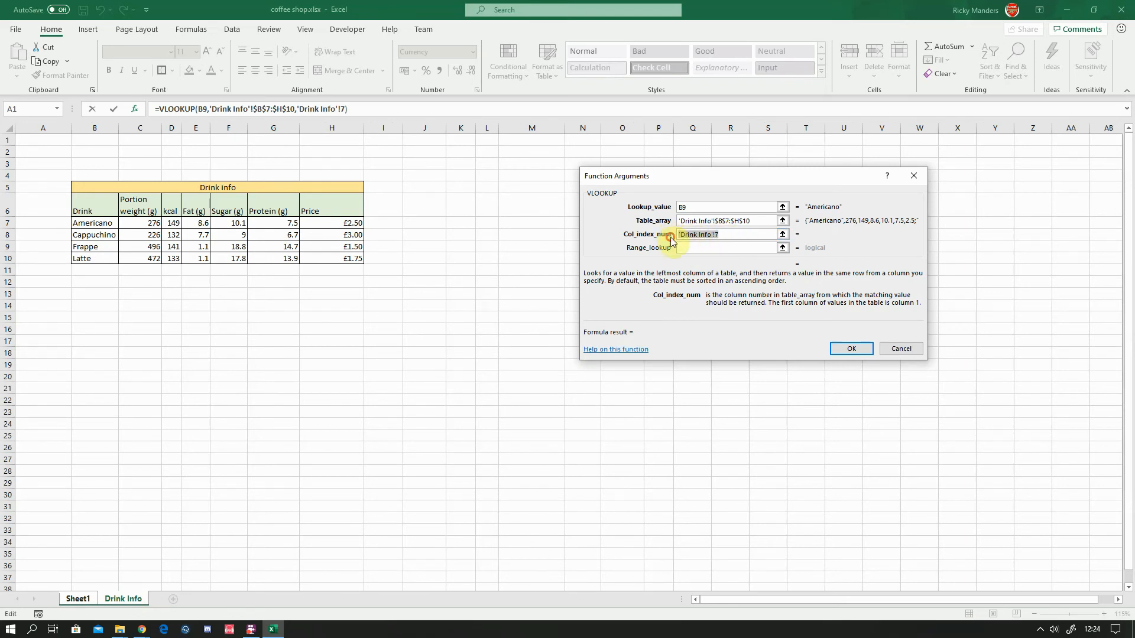
key("Delete")
left_click(763, 220)
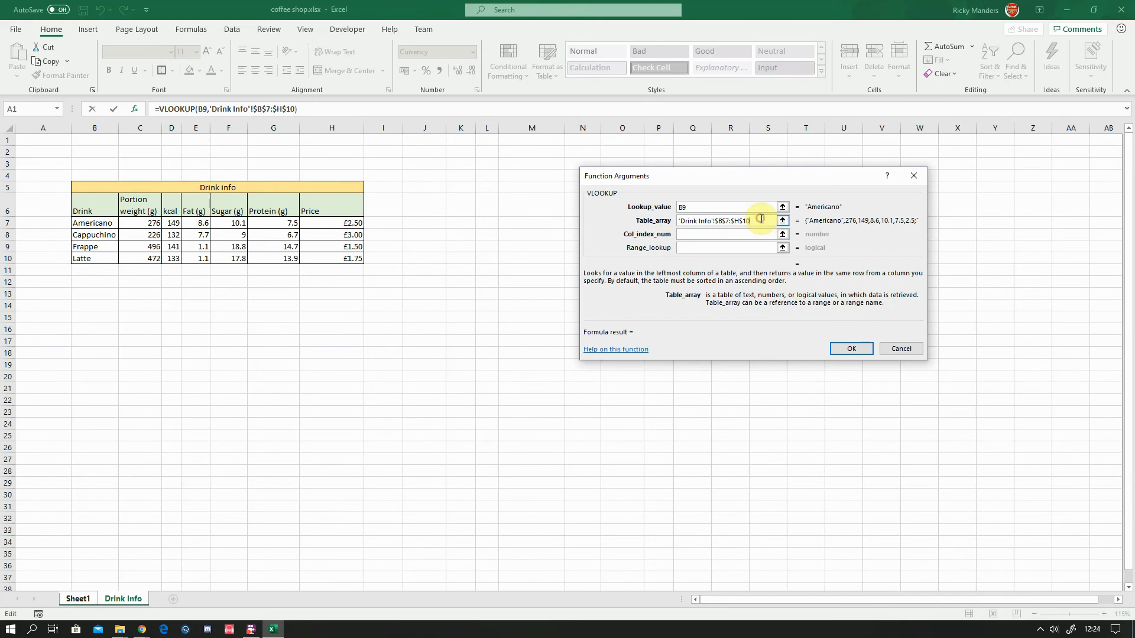
left_click(688, 248)
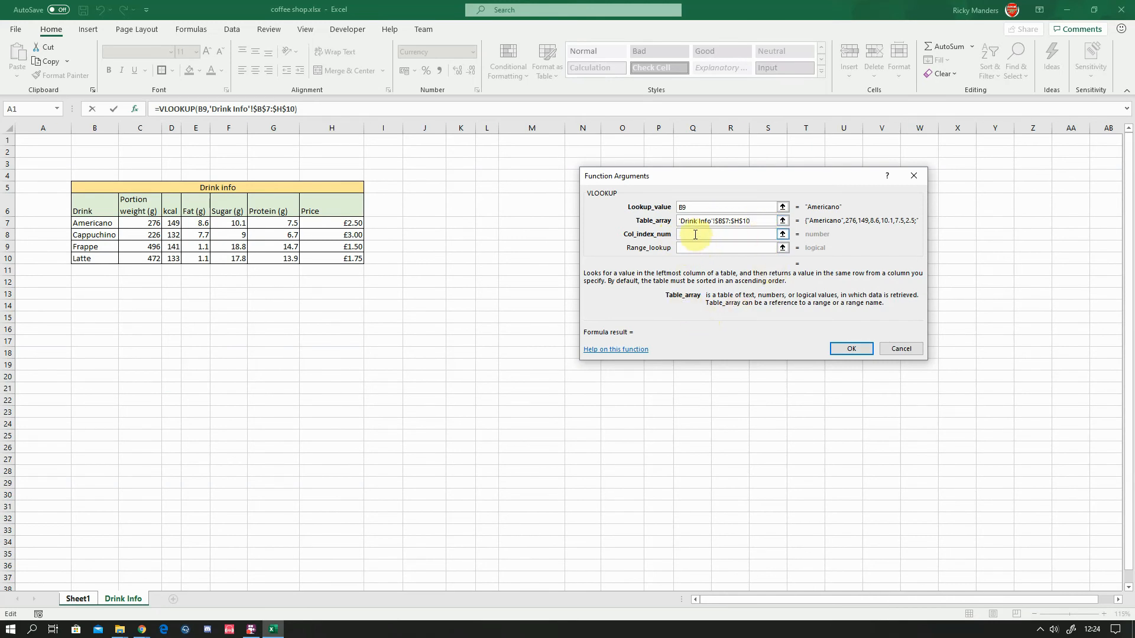
left_click(695, 235)
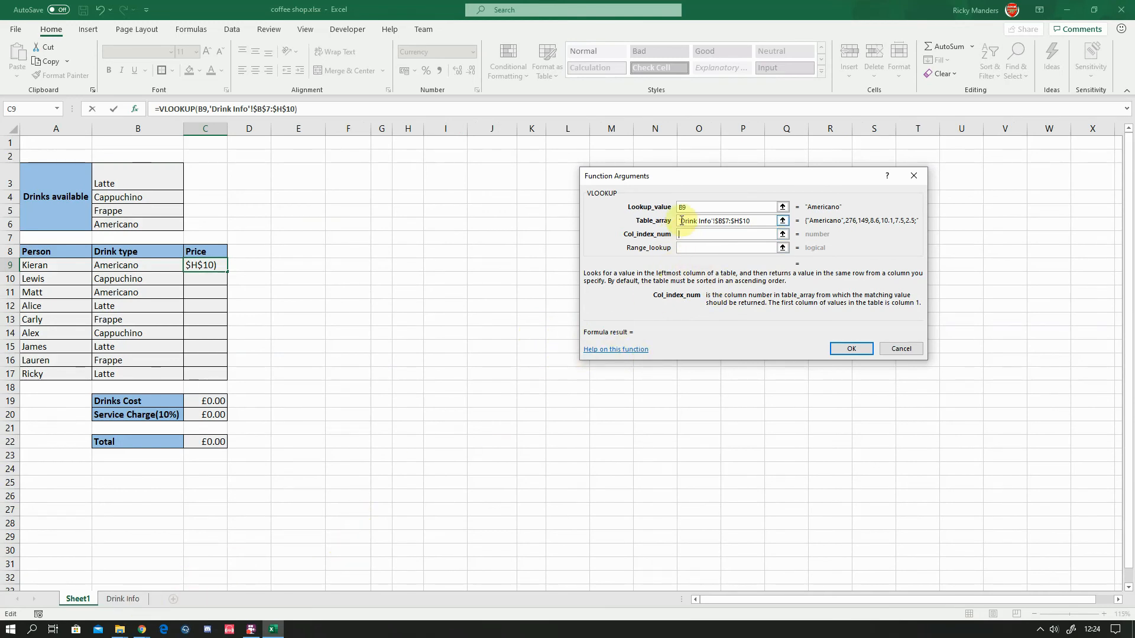
left_click(755, 222)
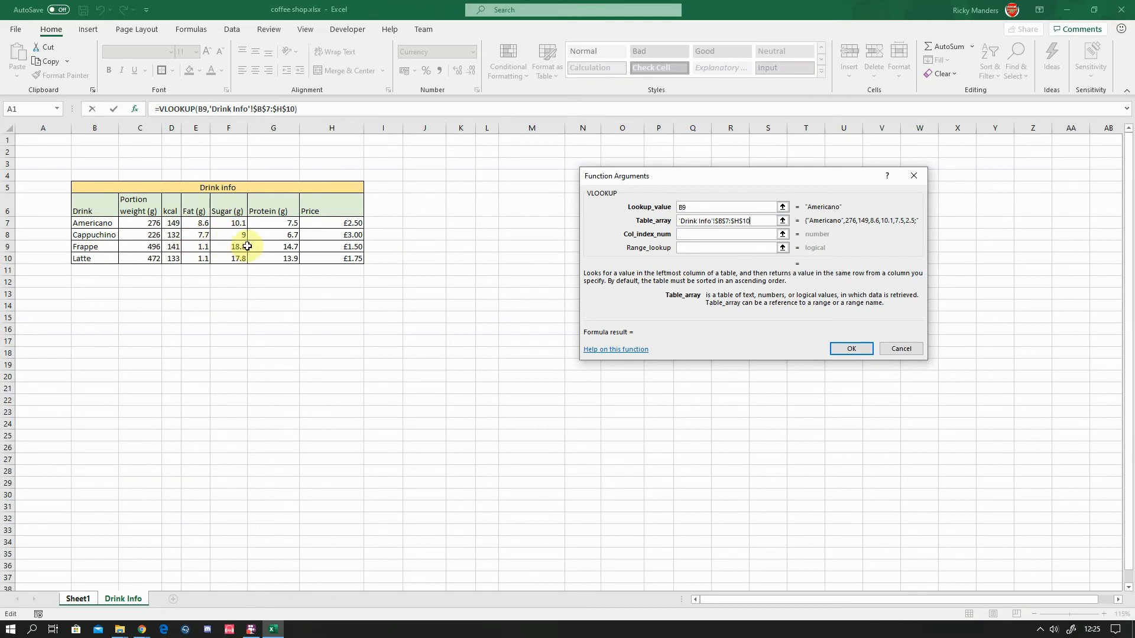
Step: Finish the VLOOKUP with column index 7 and range lookup 0, and fill the formula down from C9 to C17
left_click(729, 233)
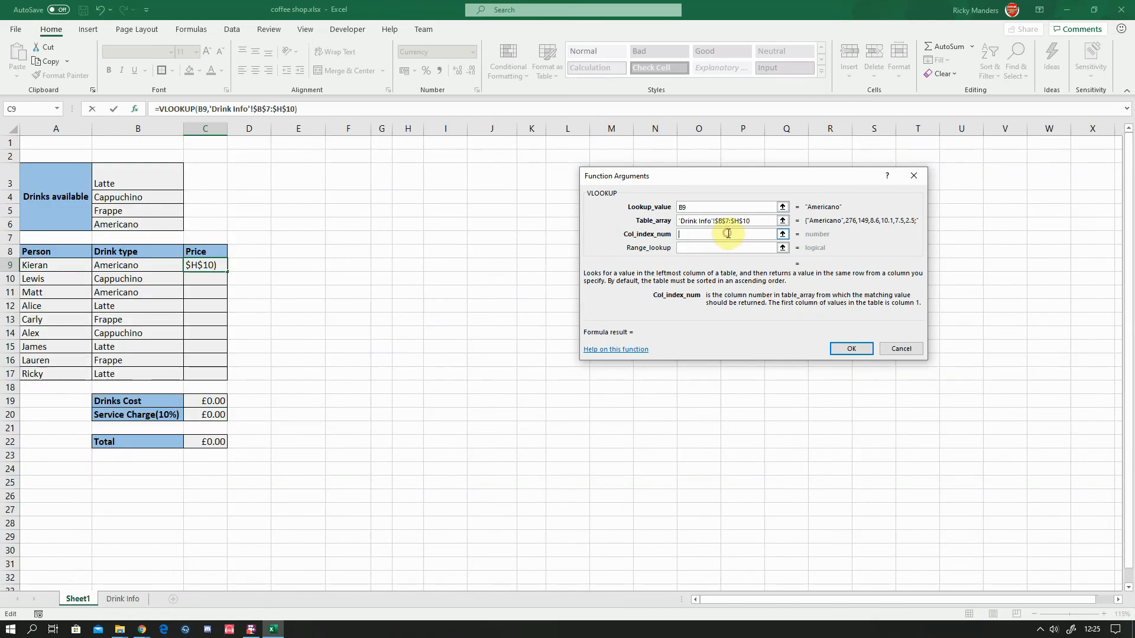
type("7")
left_click(722, 248)
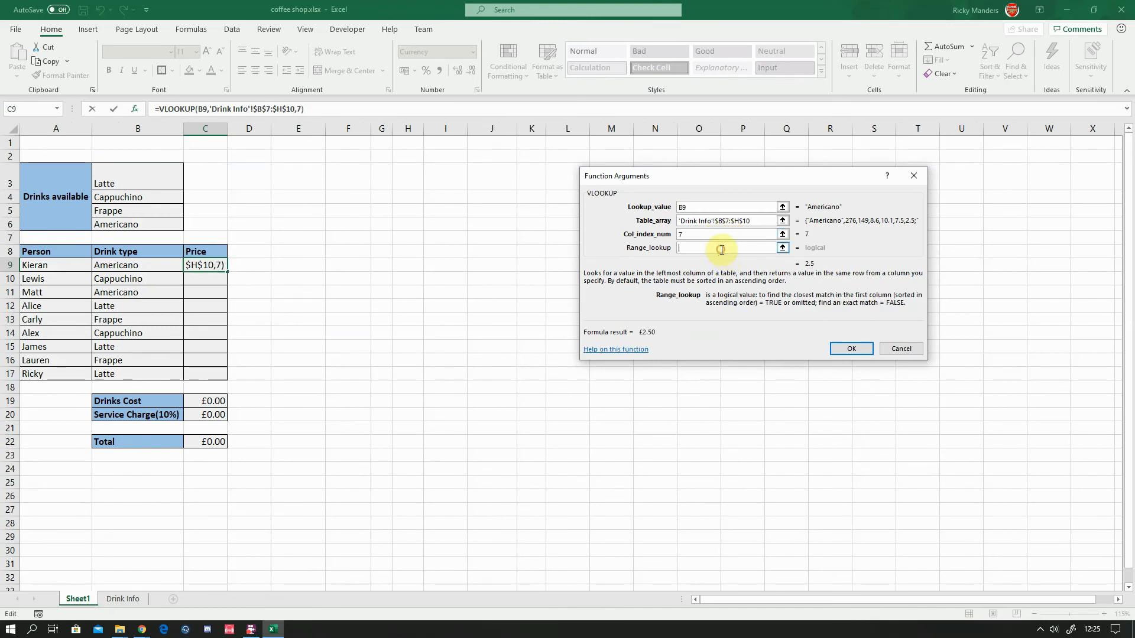
type("0")
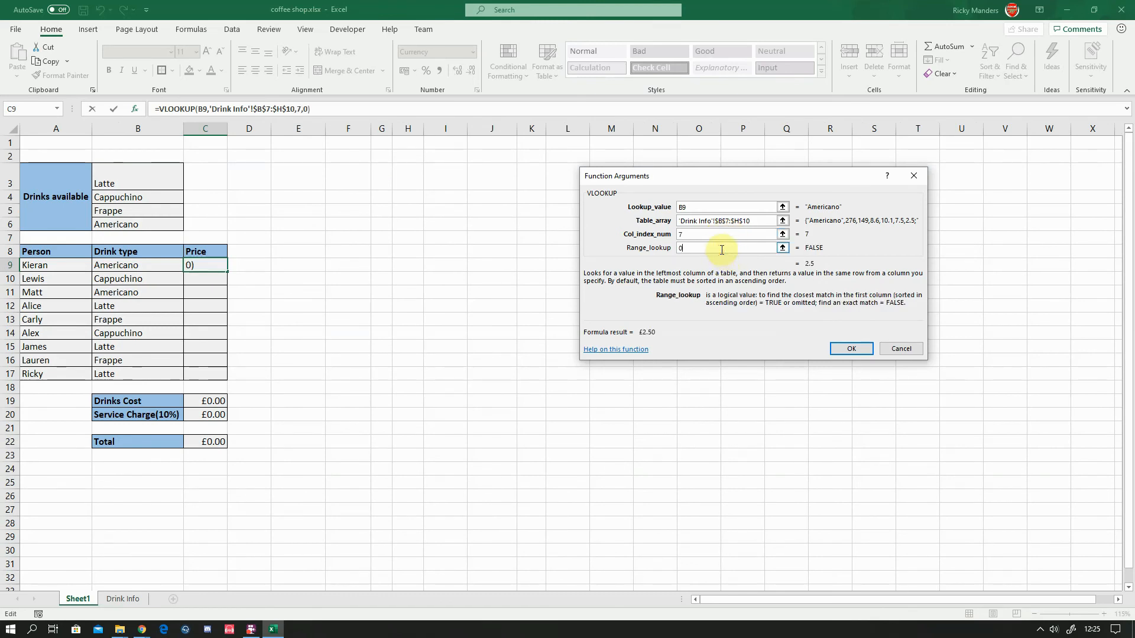
left_click(851, 348)
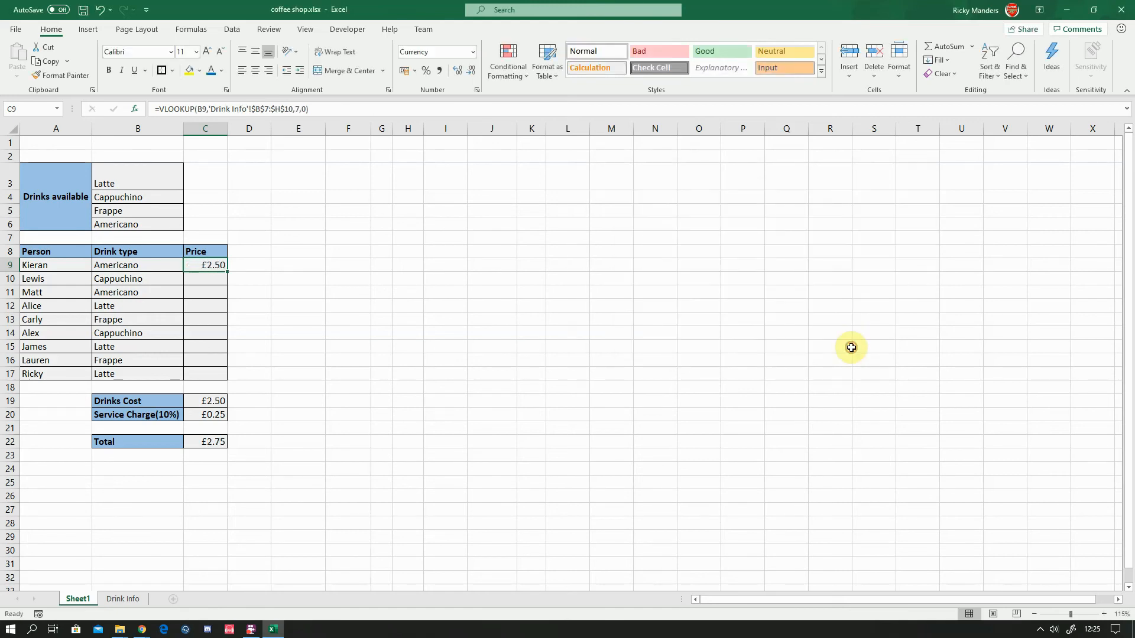
left_click_drag(228, 273, 225, 381)
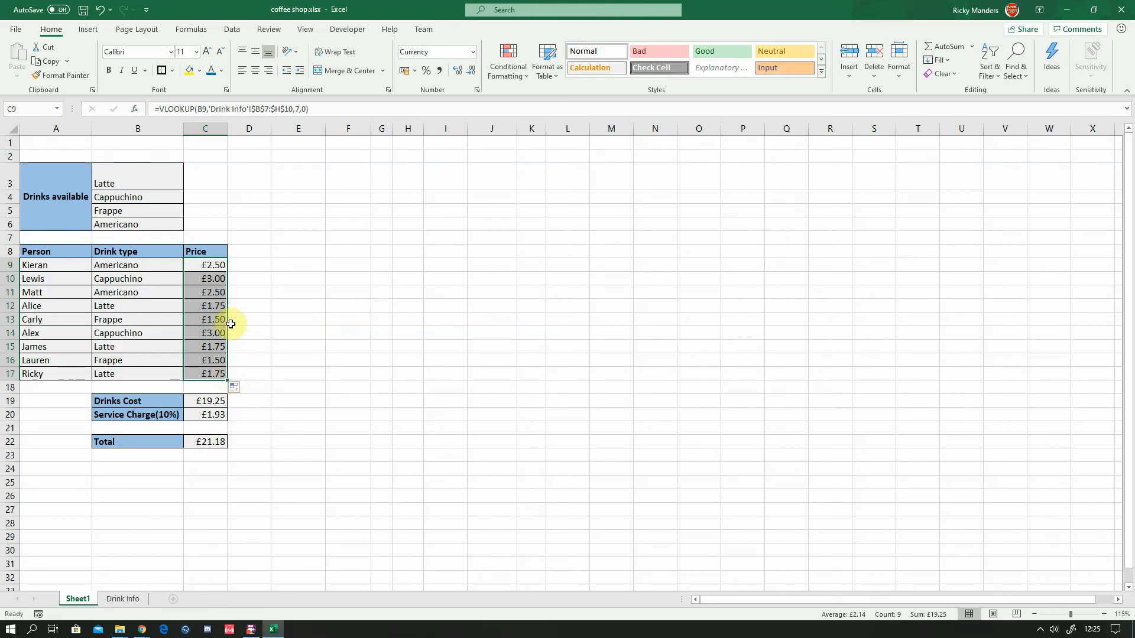
Step: Check the VLOOKUP formula in C12 and compare the drink types and prices on Sheet1 with the Drink Info table
left_click(216, 308)
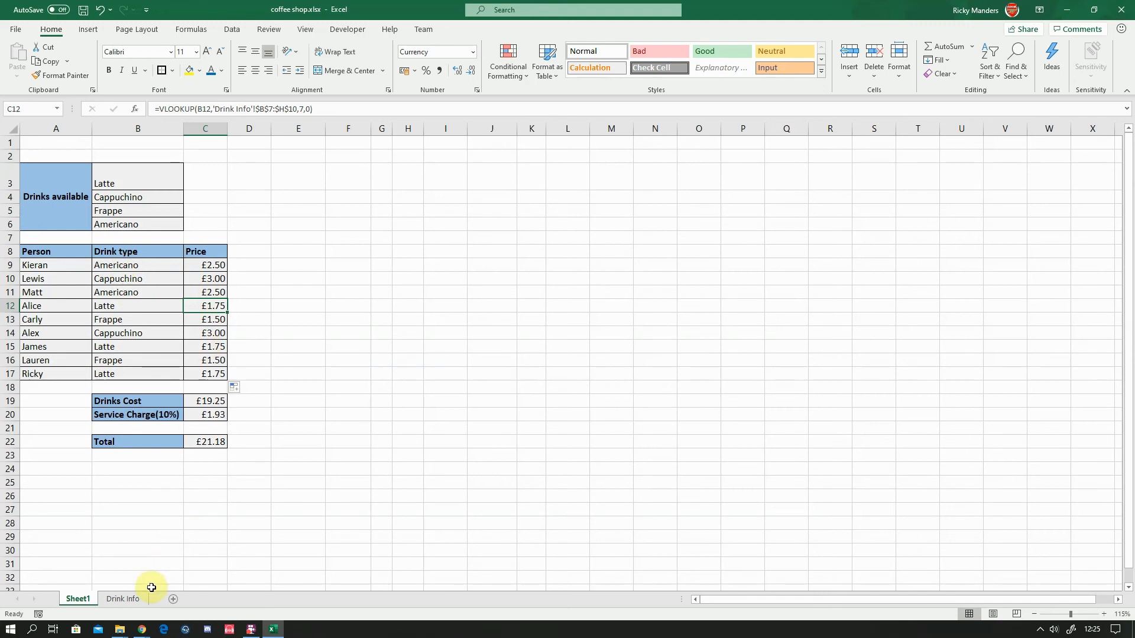
left_click(129, 599)
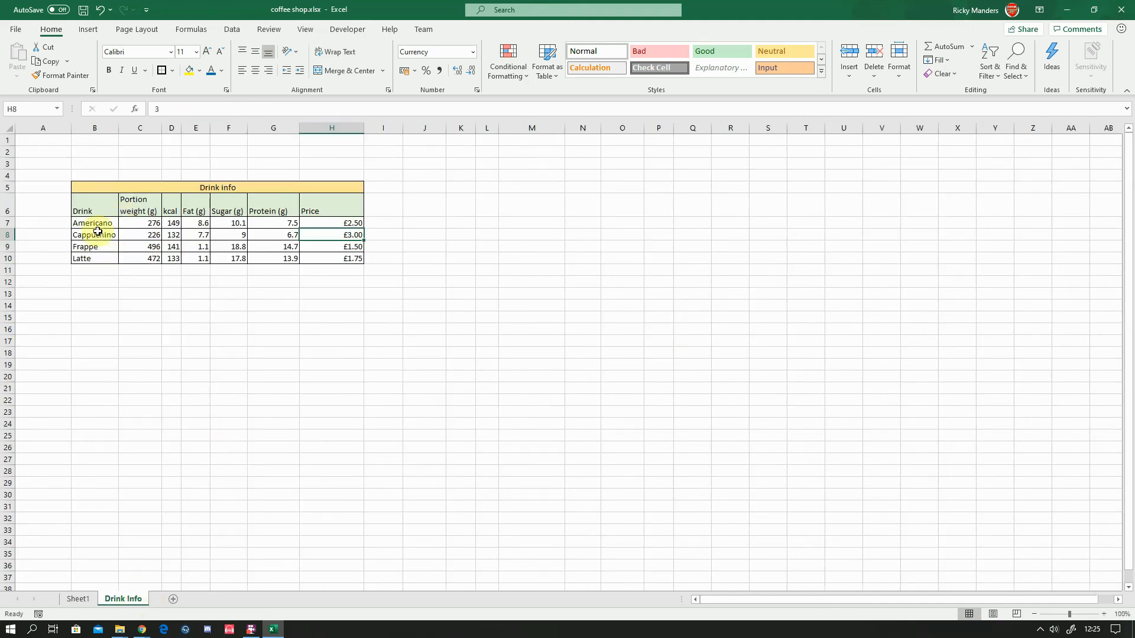
left_click(86, 599)
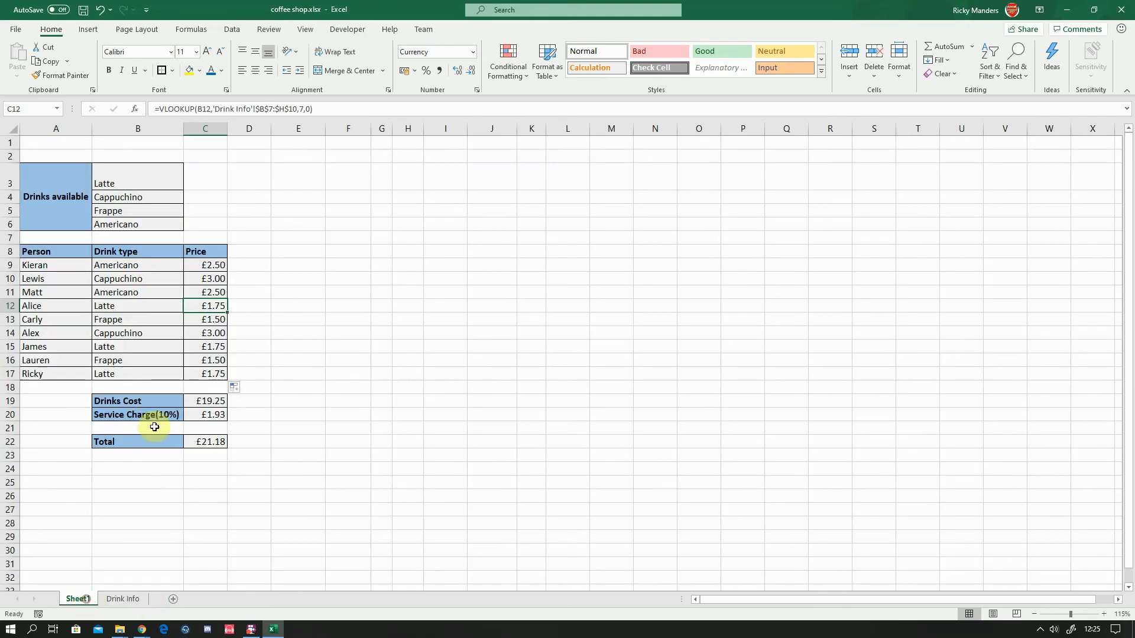
left_click(126, 599)
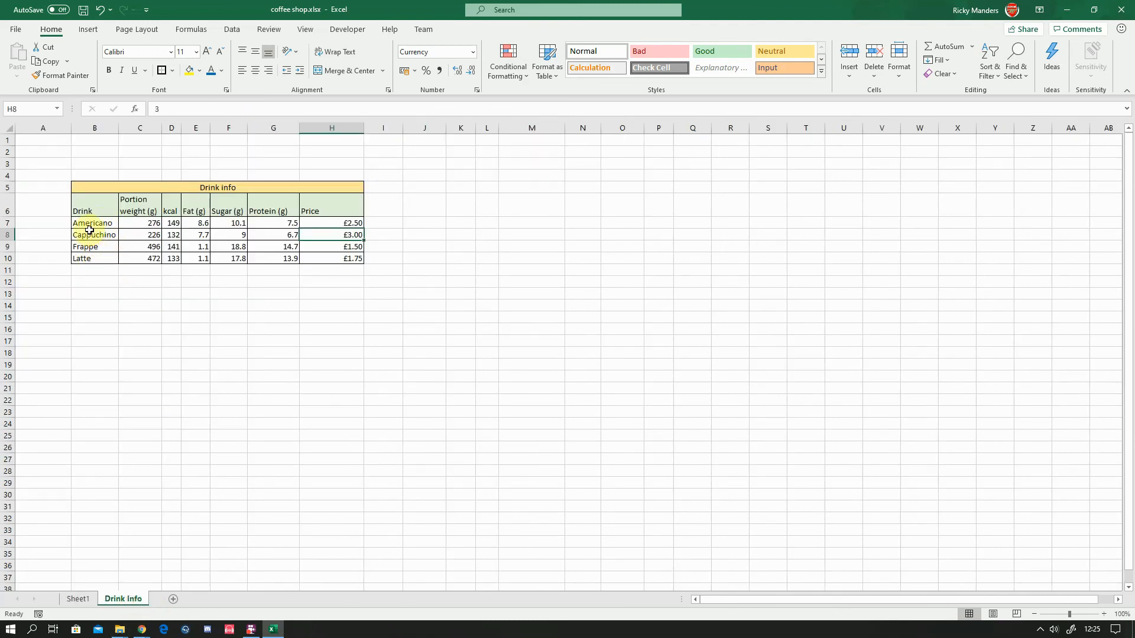
left_click(80, 599)
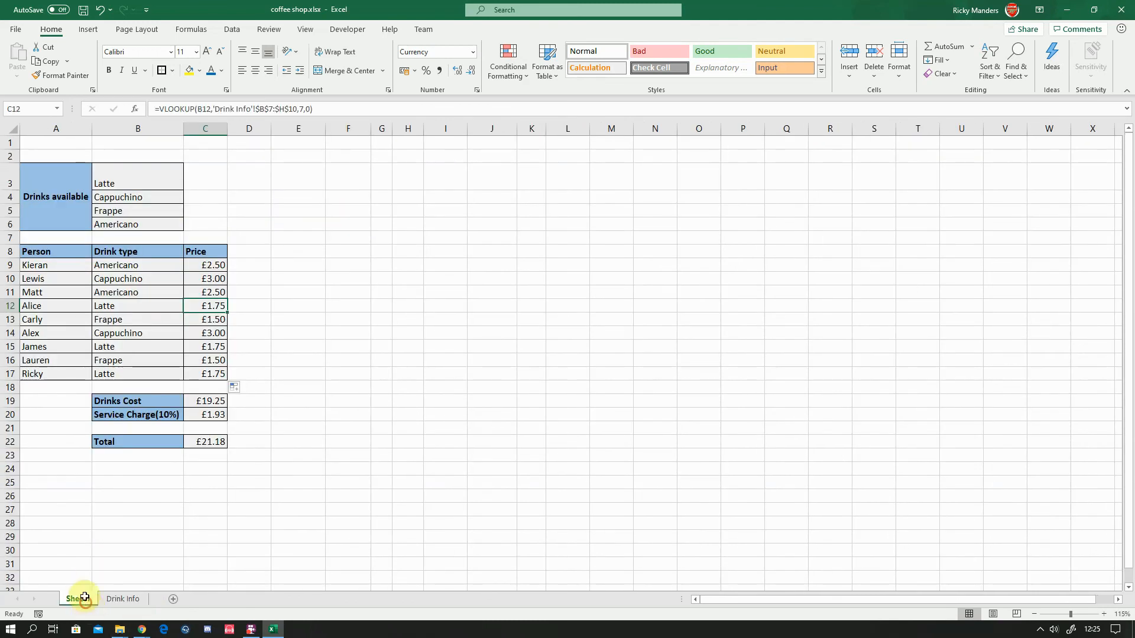
left_click(148, 268)
left_click(149, 302)
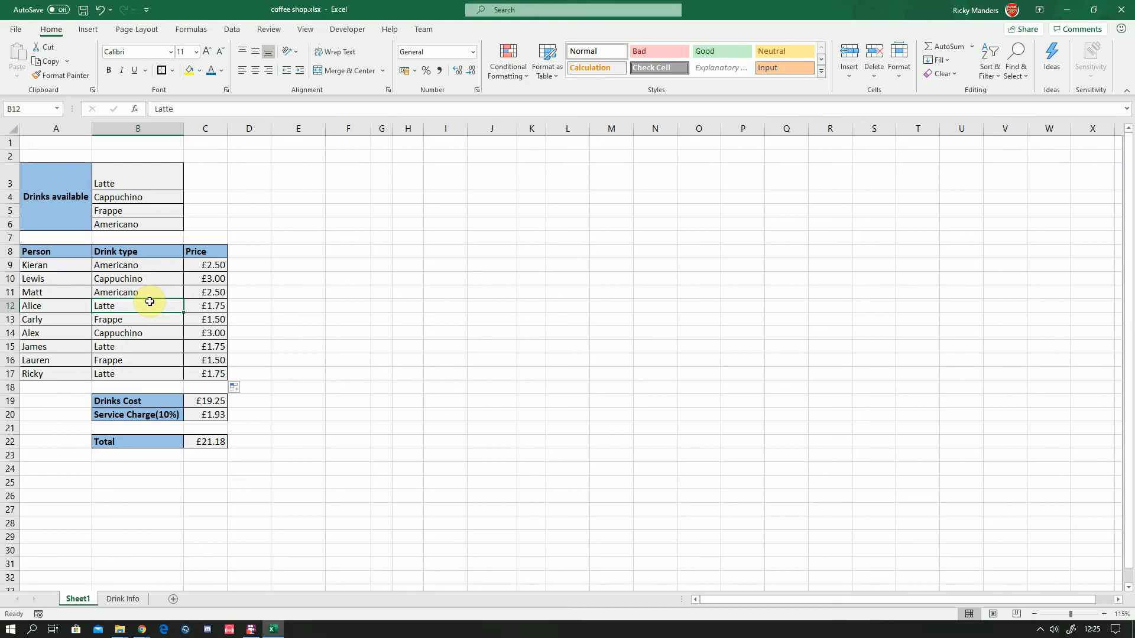
left_click(140, 268)
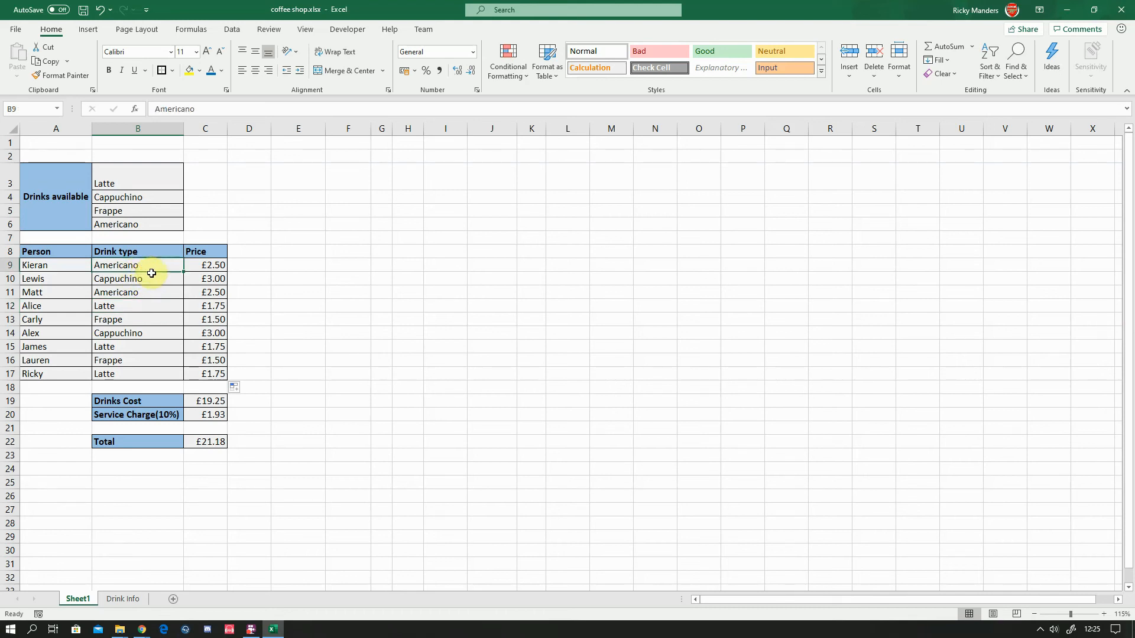
left_click(263, 349)
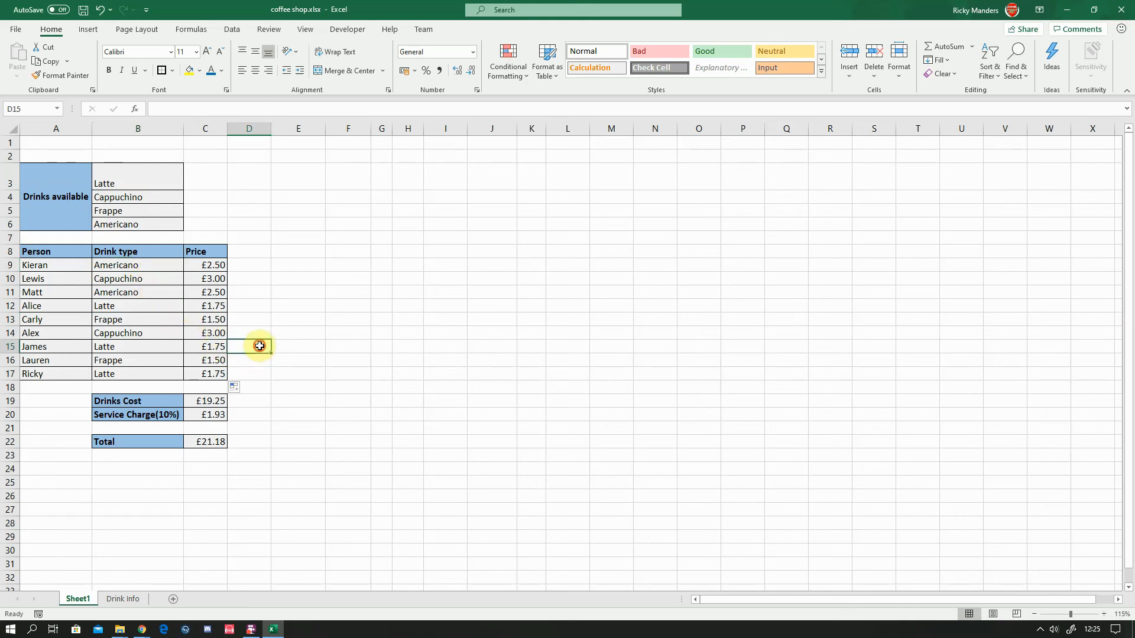
Step: Add the header Fat in cell D8 next to Price and apply all borders to it
left_click(251, 378)
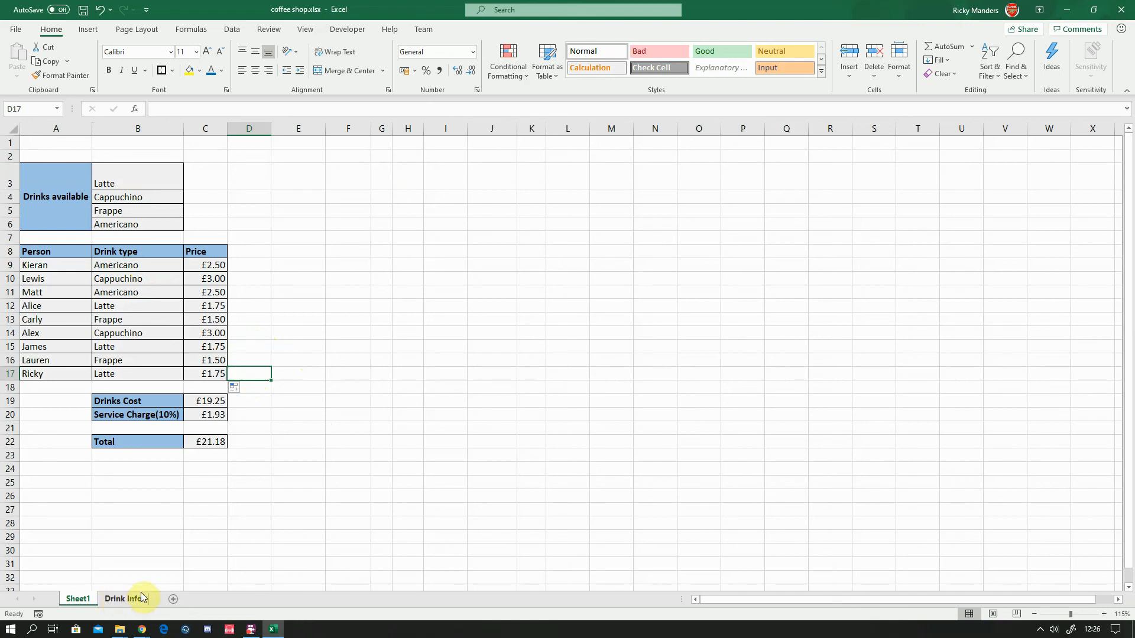
left_click(254, 253)
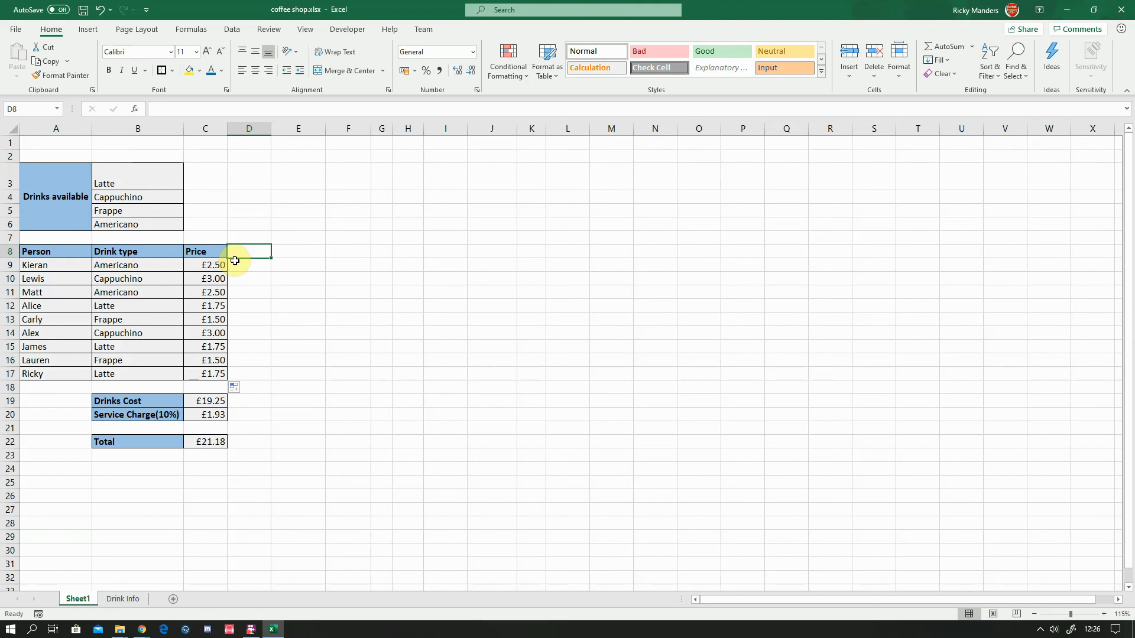
type("Fat")
key("Return")
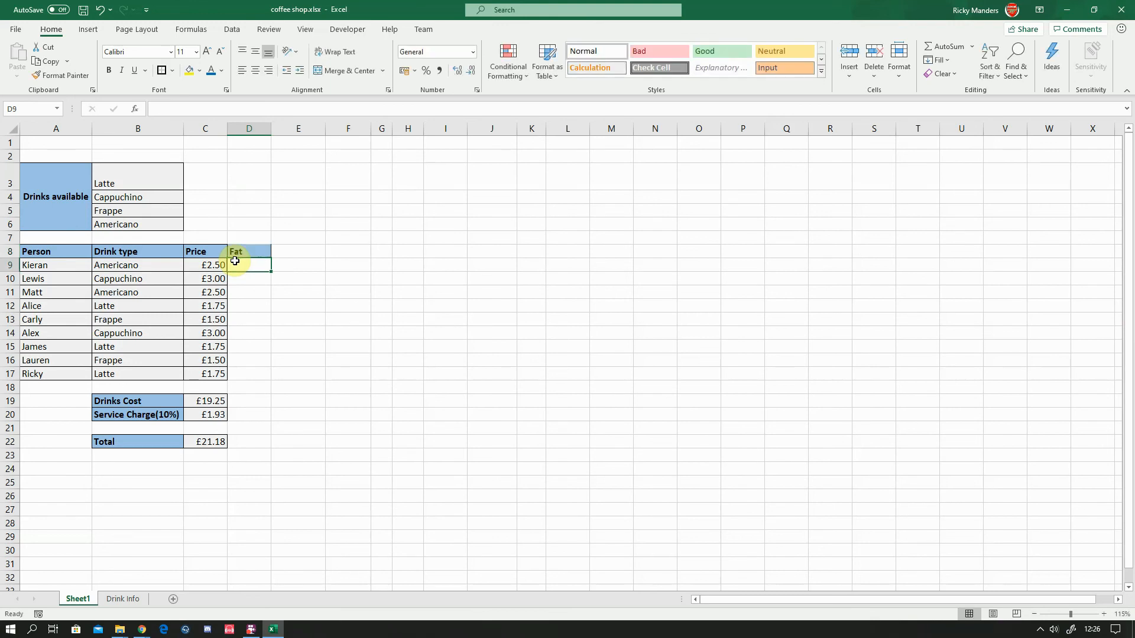
left_click(237, 252)
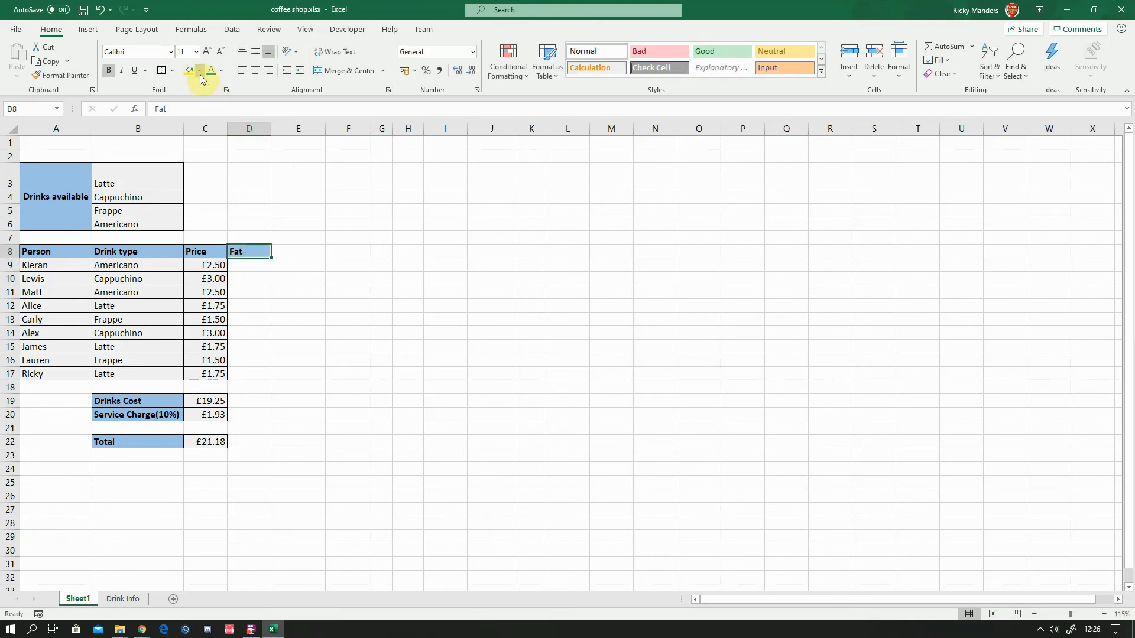
left_click(171, 73)
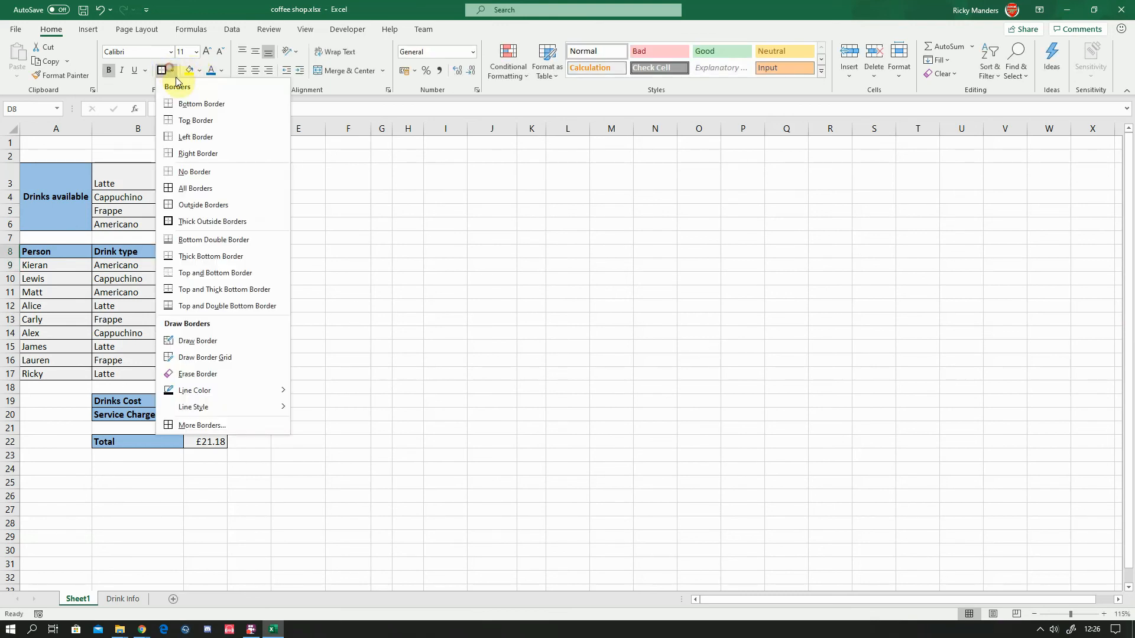
left_click(213, 188)
left_click(296, 285)
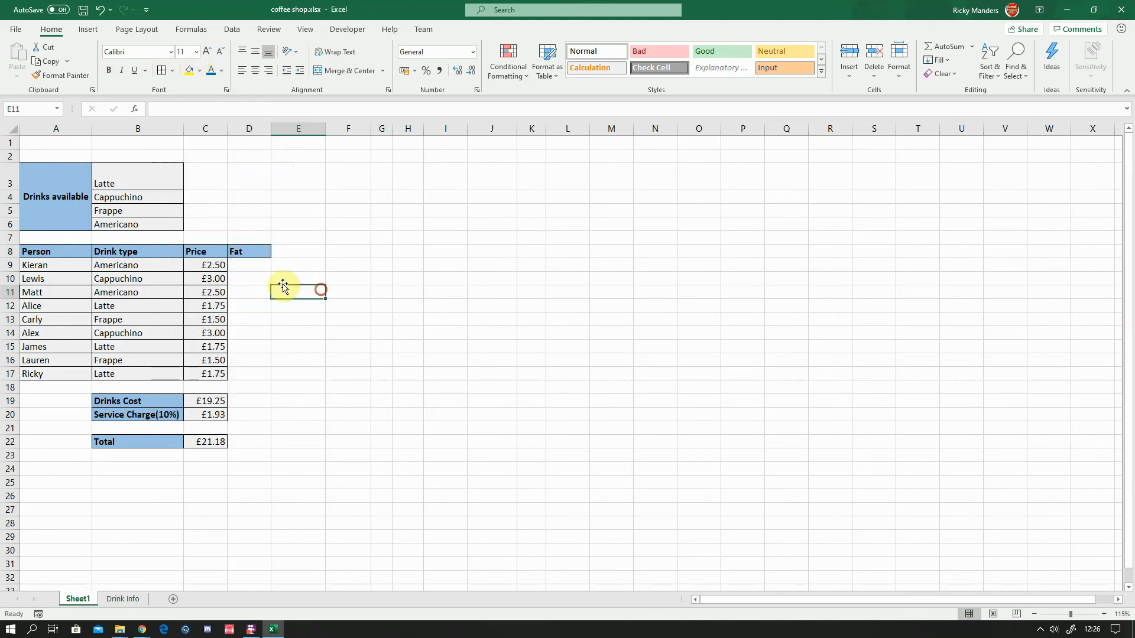
Step: Start a VLOOKUP function in cell D9 with B9 as the lookup value
left_click(248, 263)
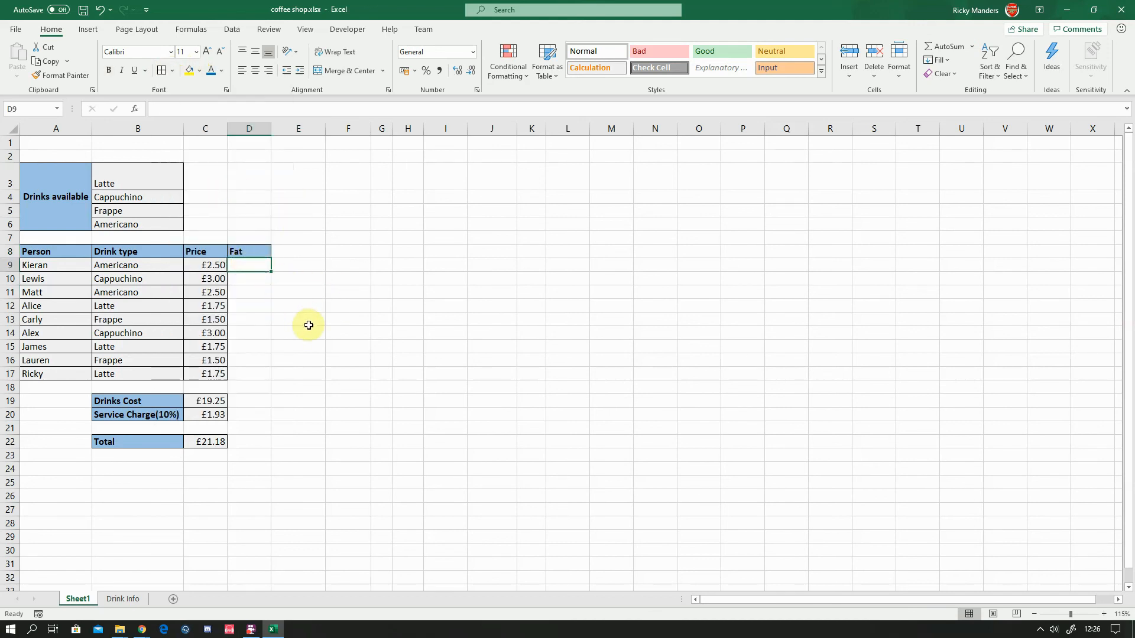
left_click(135, 109)
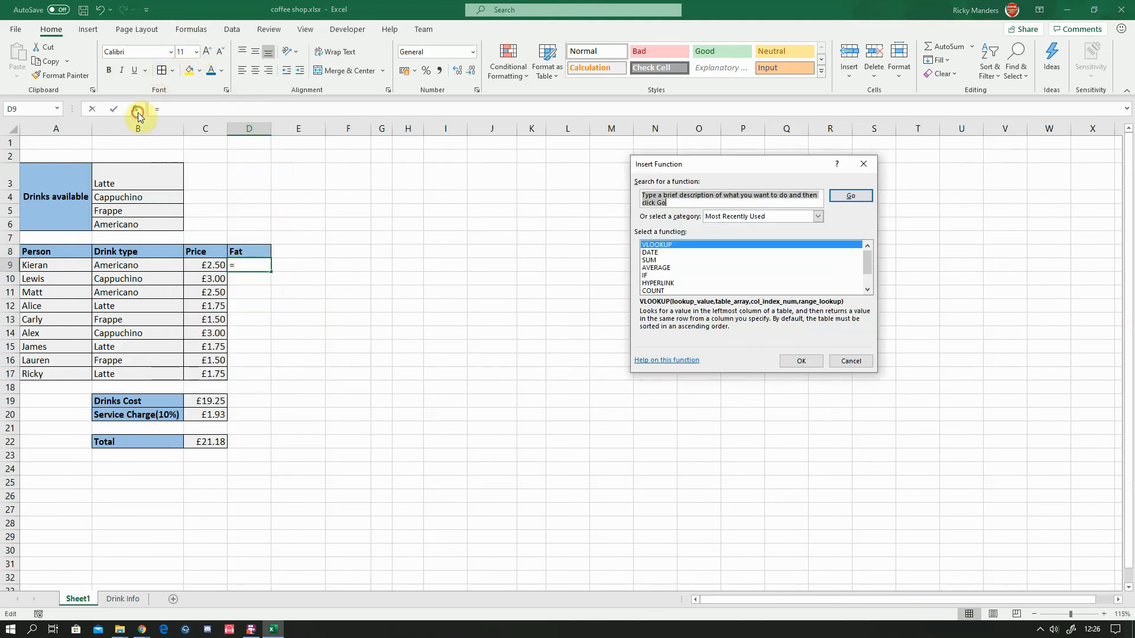
left_click(801, 361)
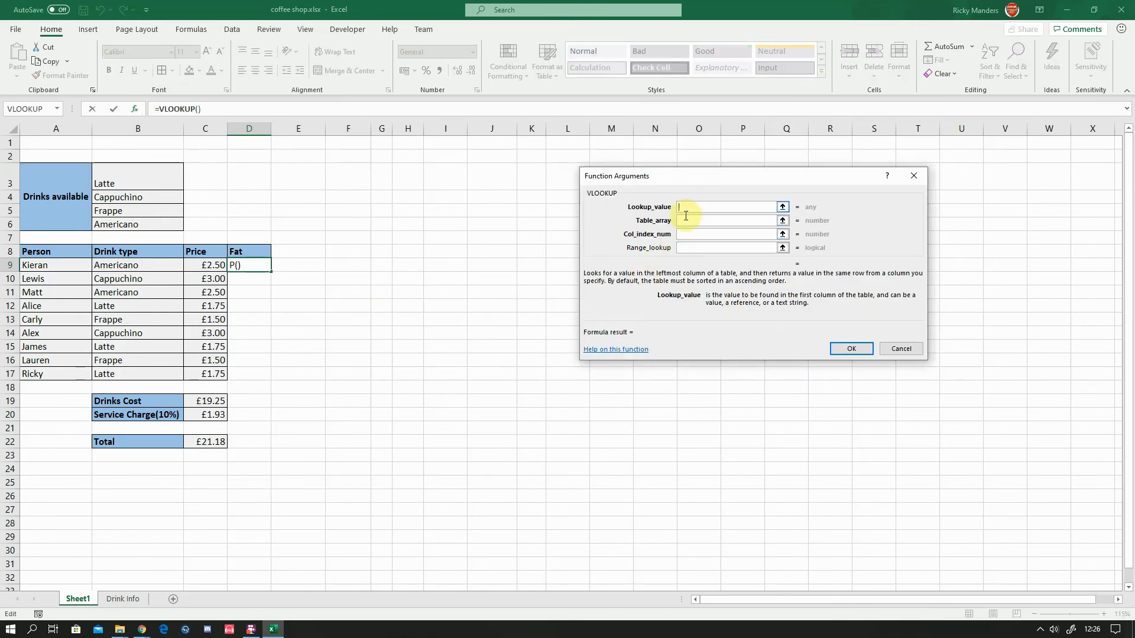
left_click(120, 266)
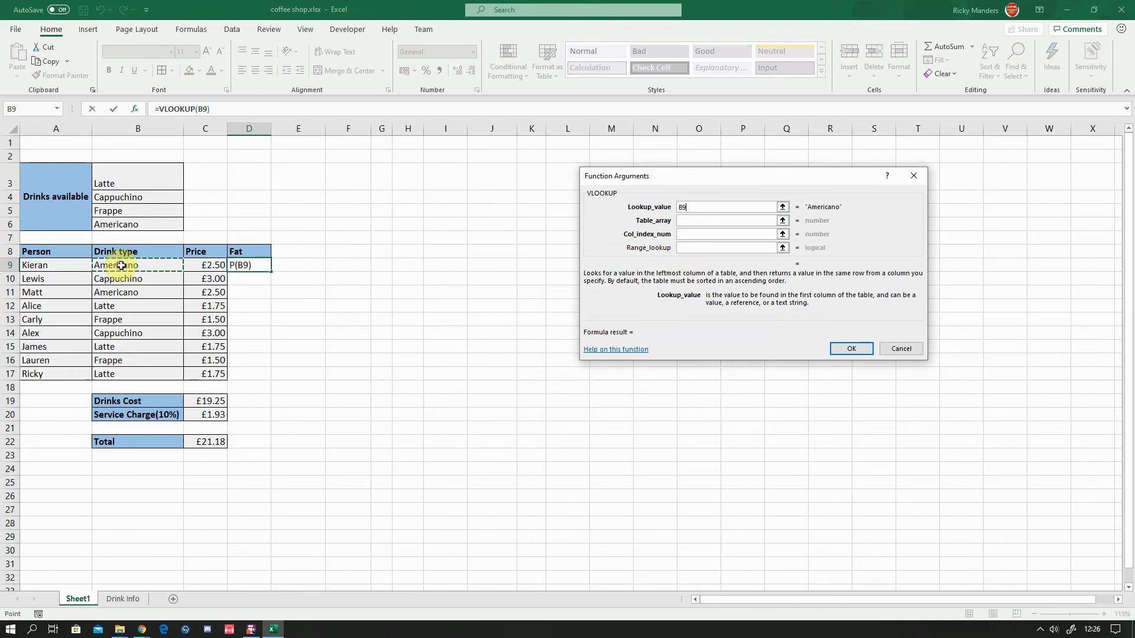
Step: Set the table array for the Fat lookup to the absolute range 'Drink Info'!$B$7:$H$10
left_click(685, 221)
left_click(123, 599)
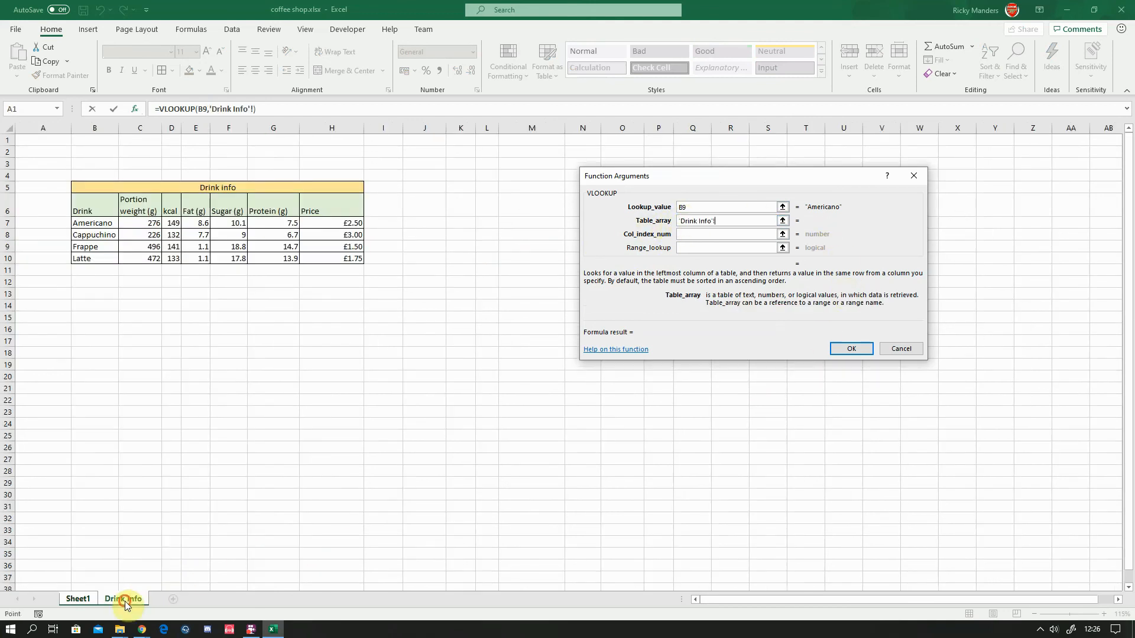
left_click_drag(89, 222, 333, 259)
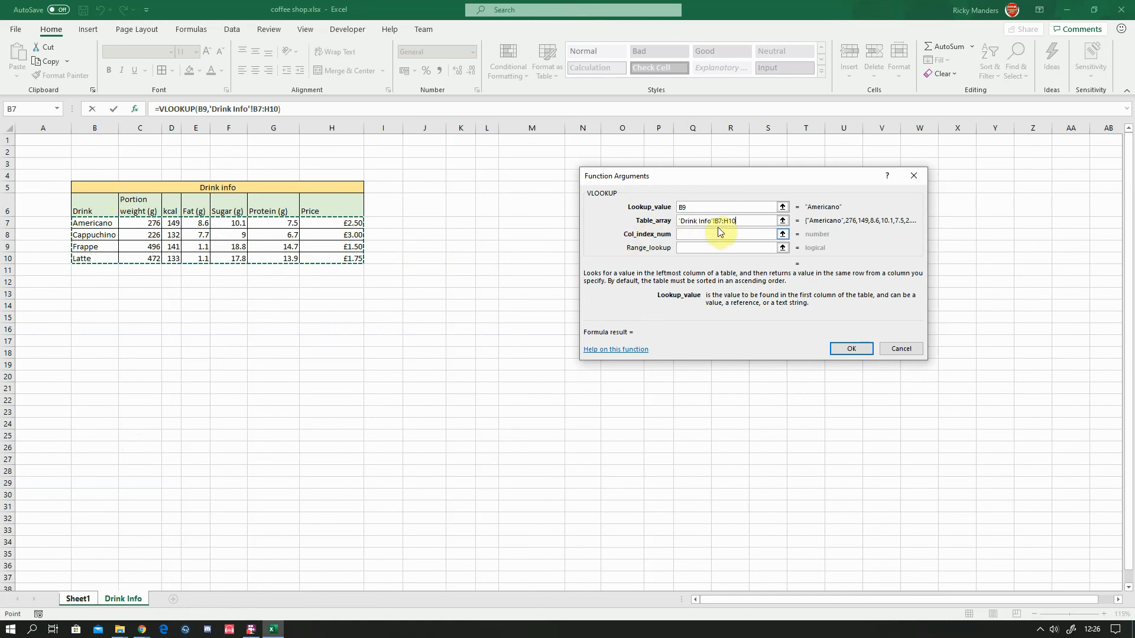
key("F4")
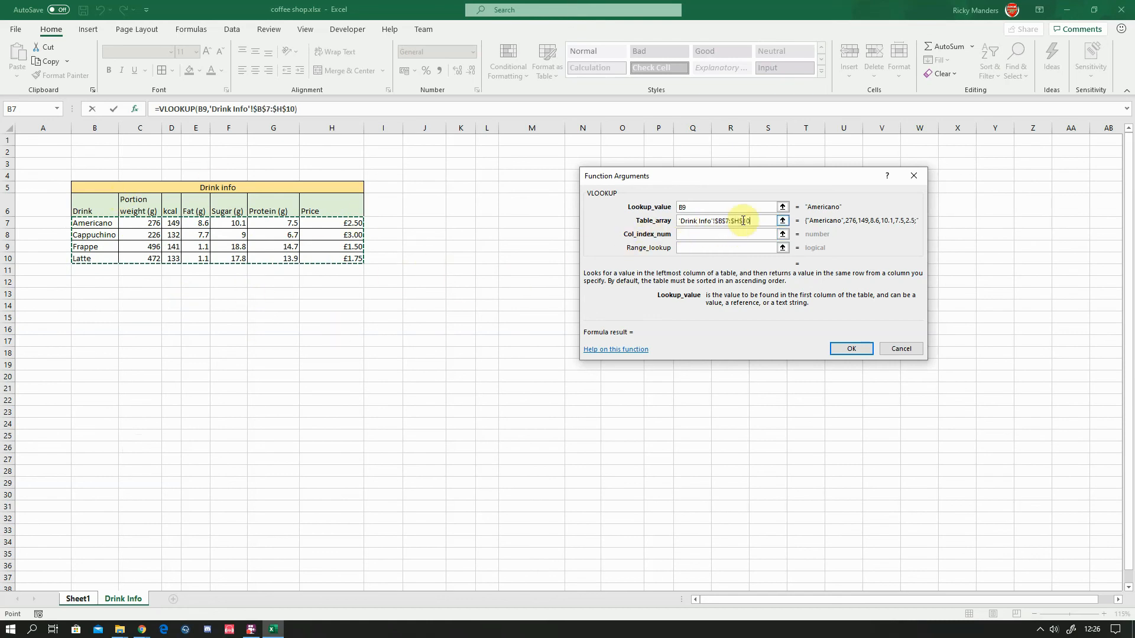
Step: Complete the Fat lookup in D9 with column index 4 and range lookup 0
left_click(724, 234)
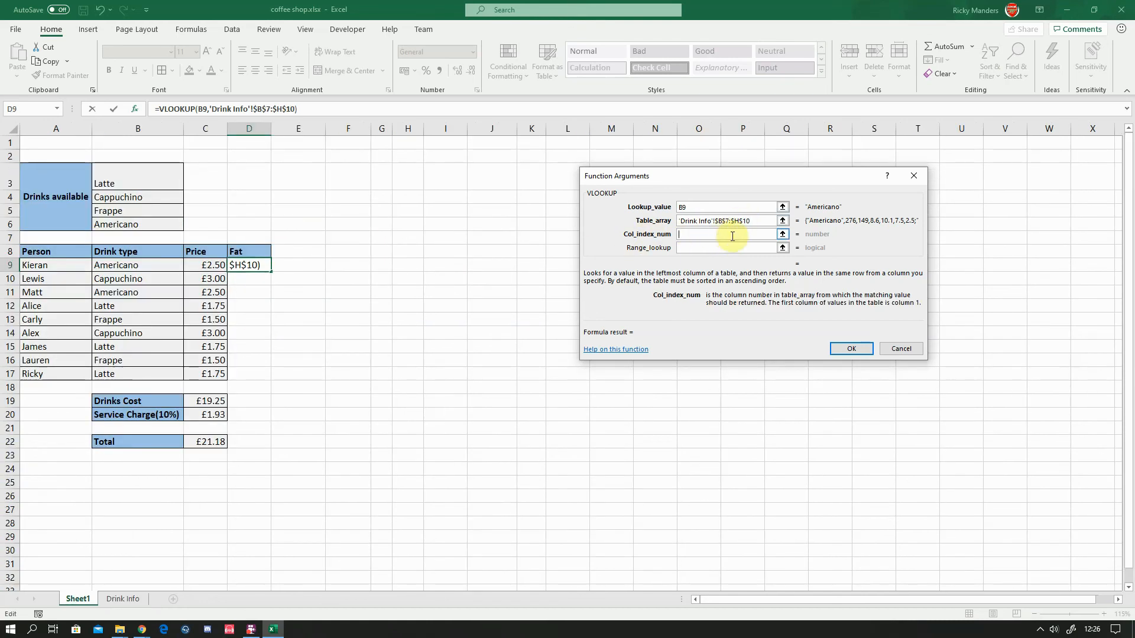
left_click(757, 221)
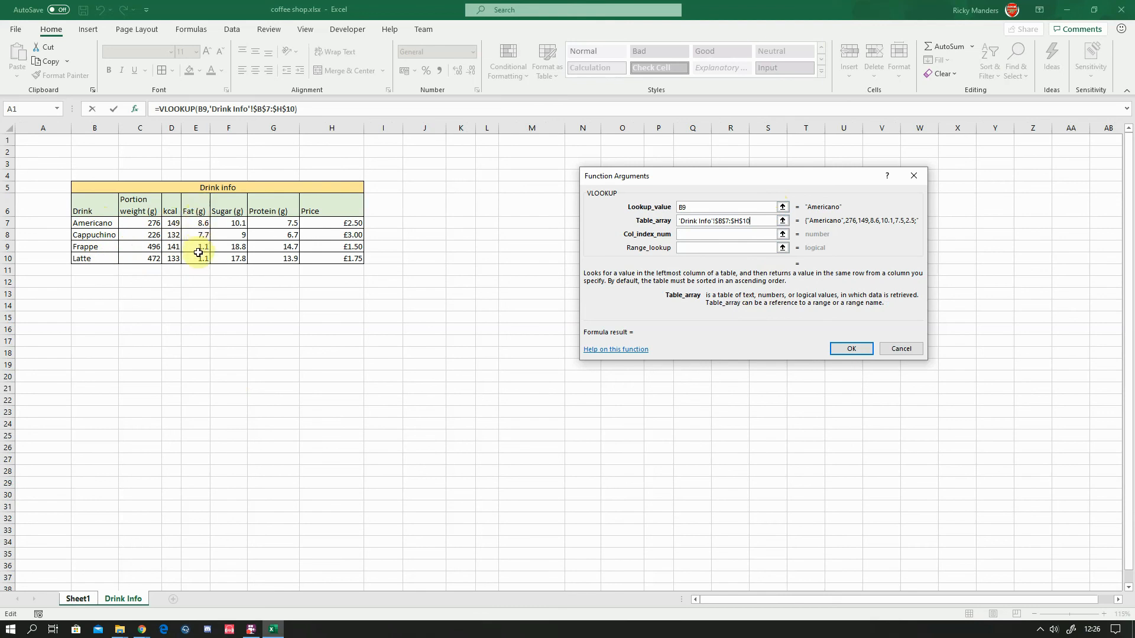
left_click(690, 235)
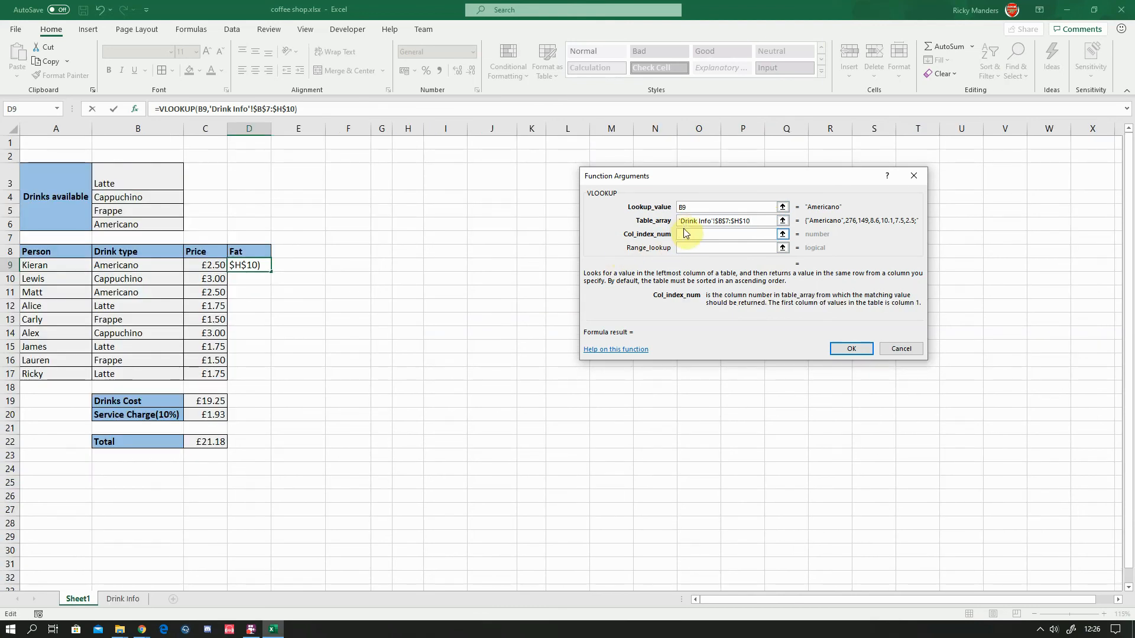
type("4")
left_click(706, 245)
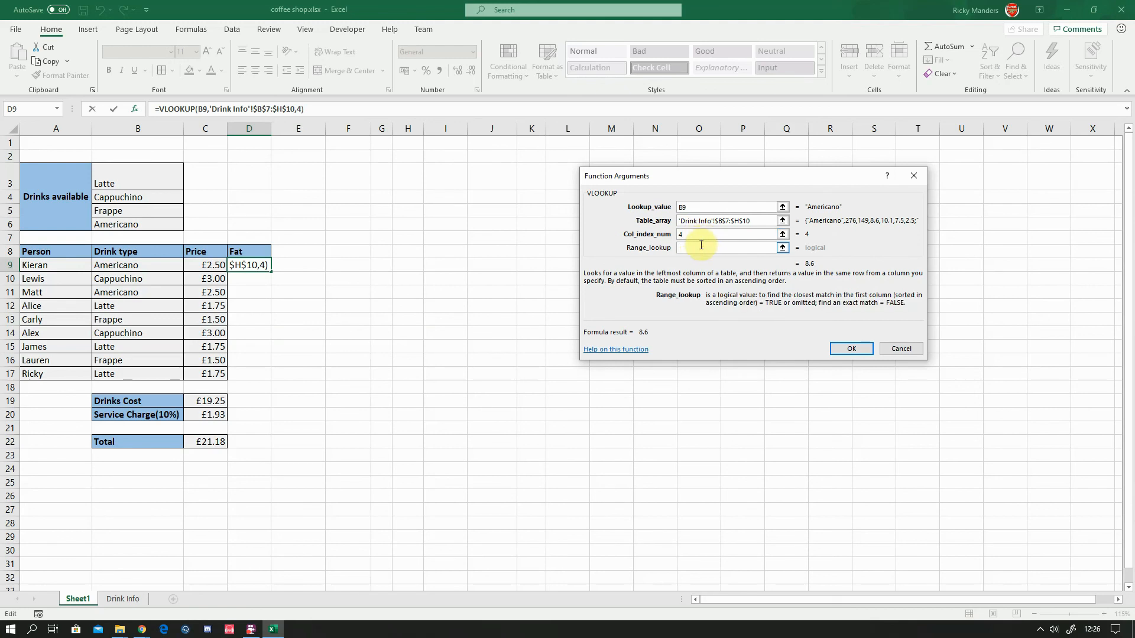
type("0")
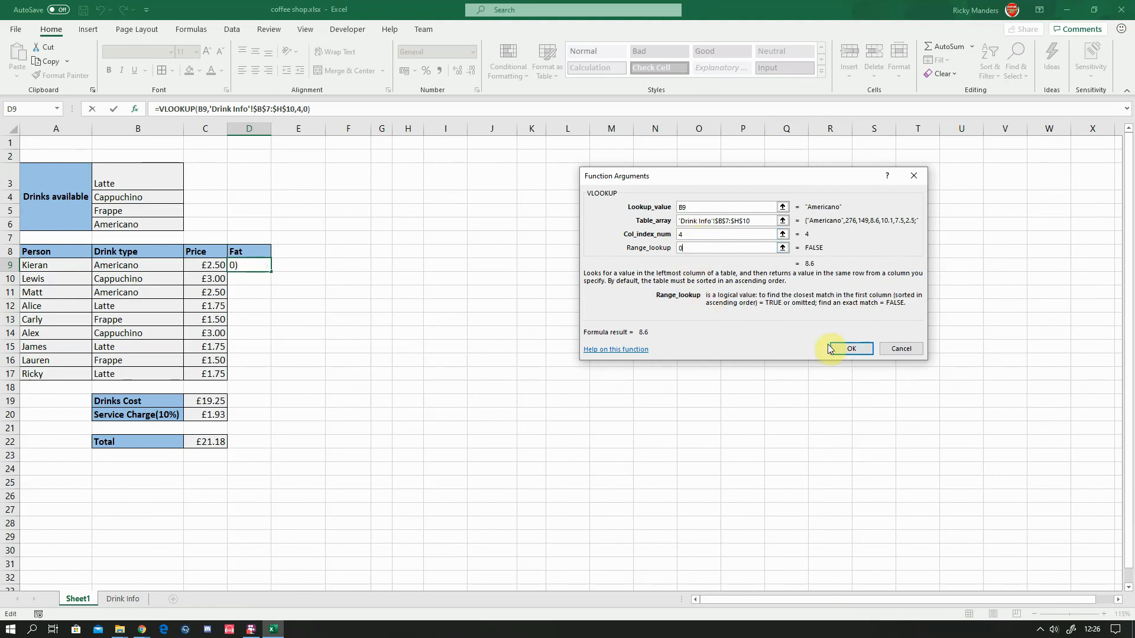
left_click(847, 350)
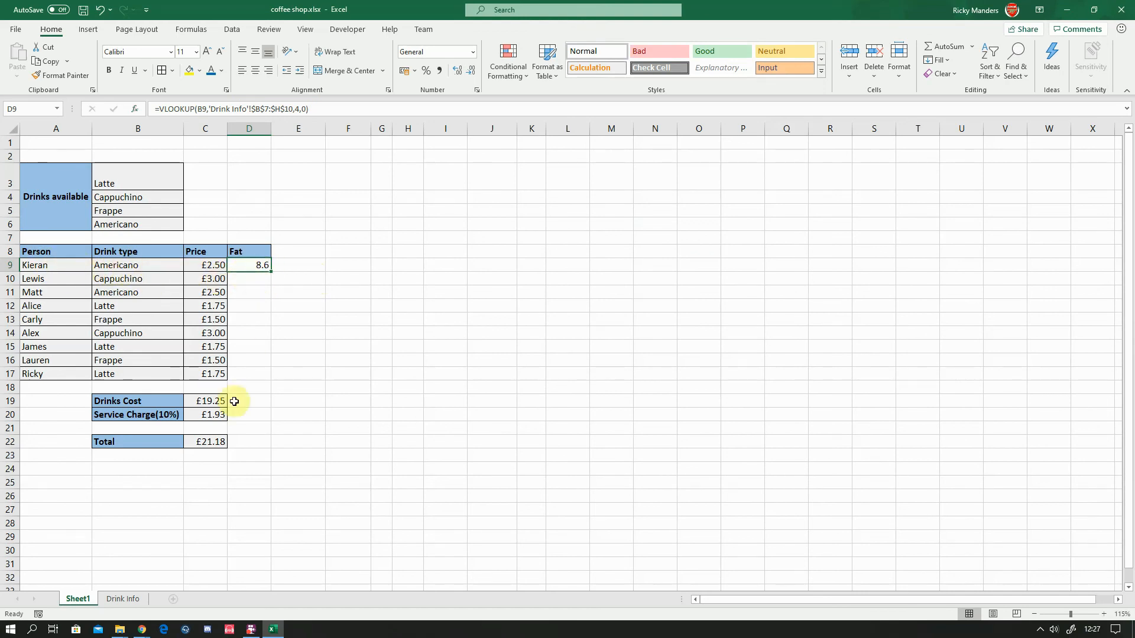
Step: Check the D9 result against the Drink Info table and fill the formula down from D9 to D17
left_click(125, 601)
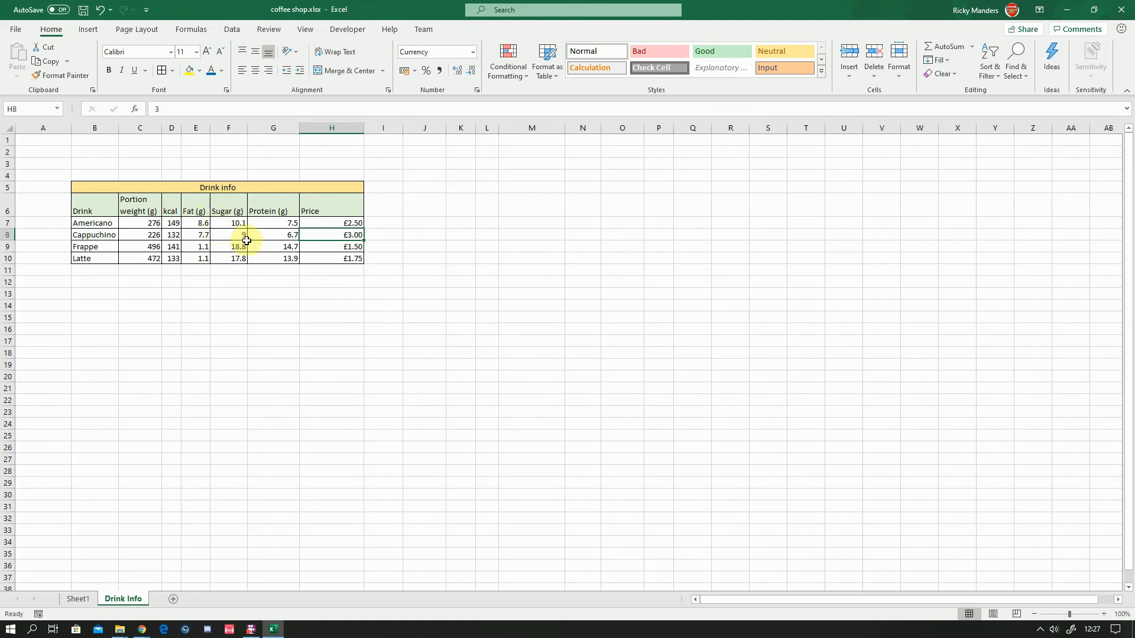
left_click(78, 599)
left_click_drag(272, 274, 270, 378)
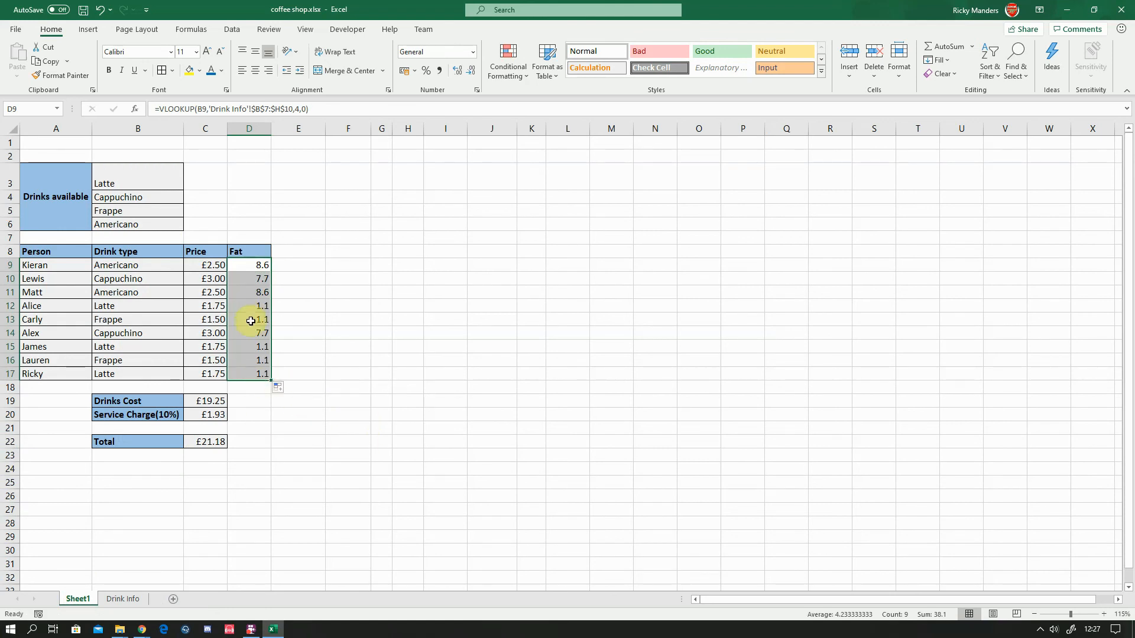
Step: Compare the Fat values on Sheet1 with the Fat (g) column on the Drink Info sheet
left_click(257, 348)
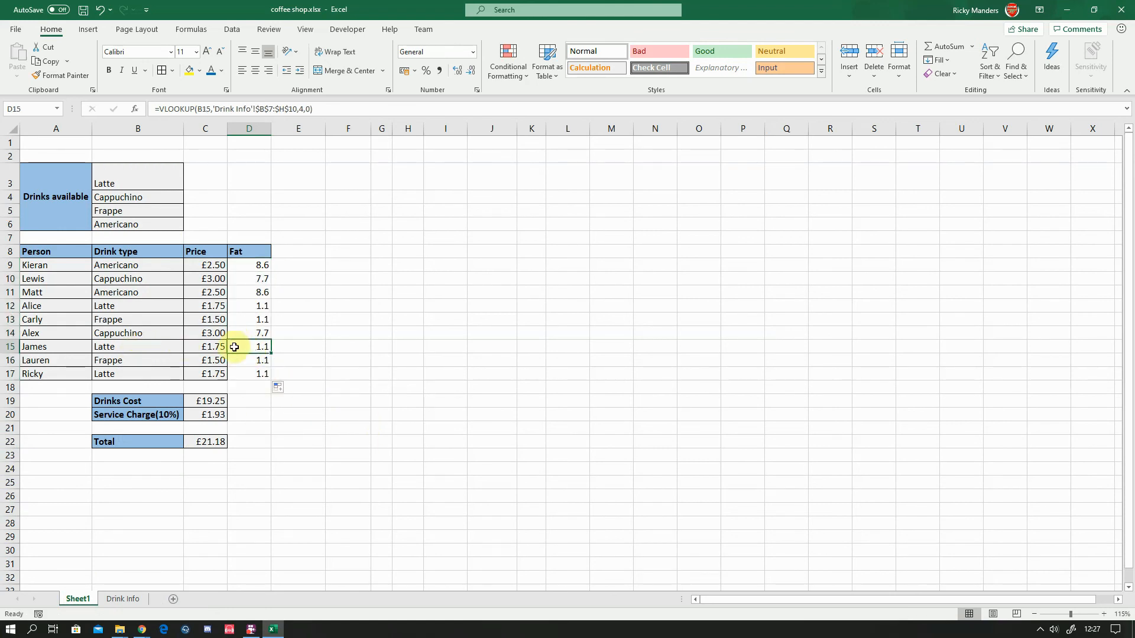
left_click(121, 599)
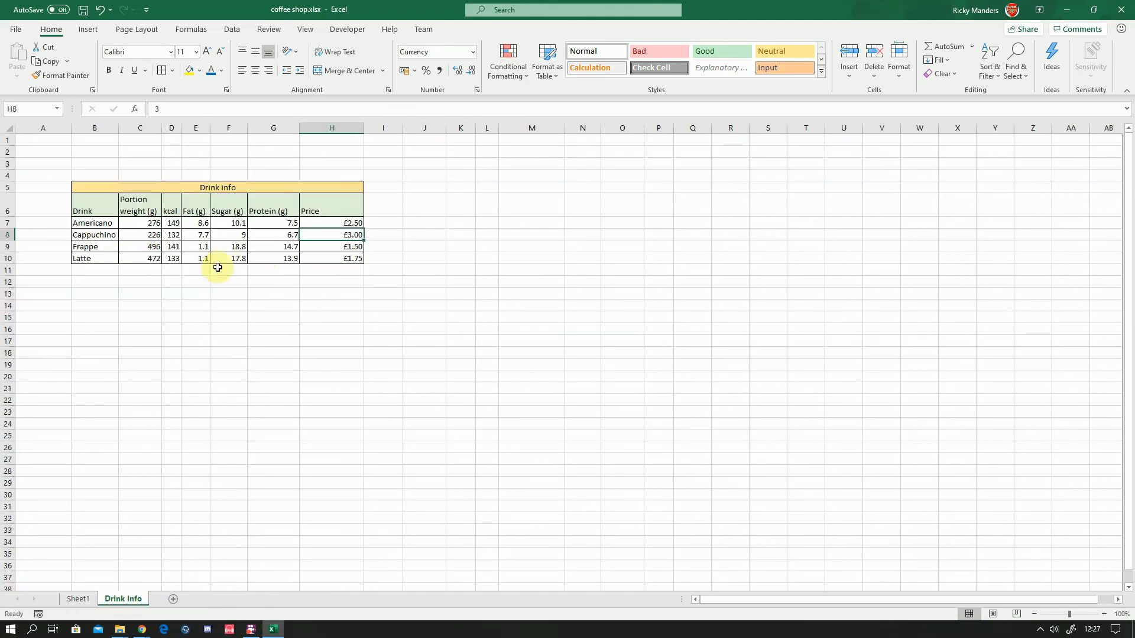
left_click(81, 599)
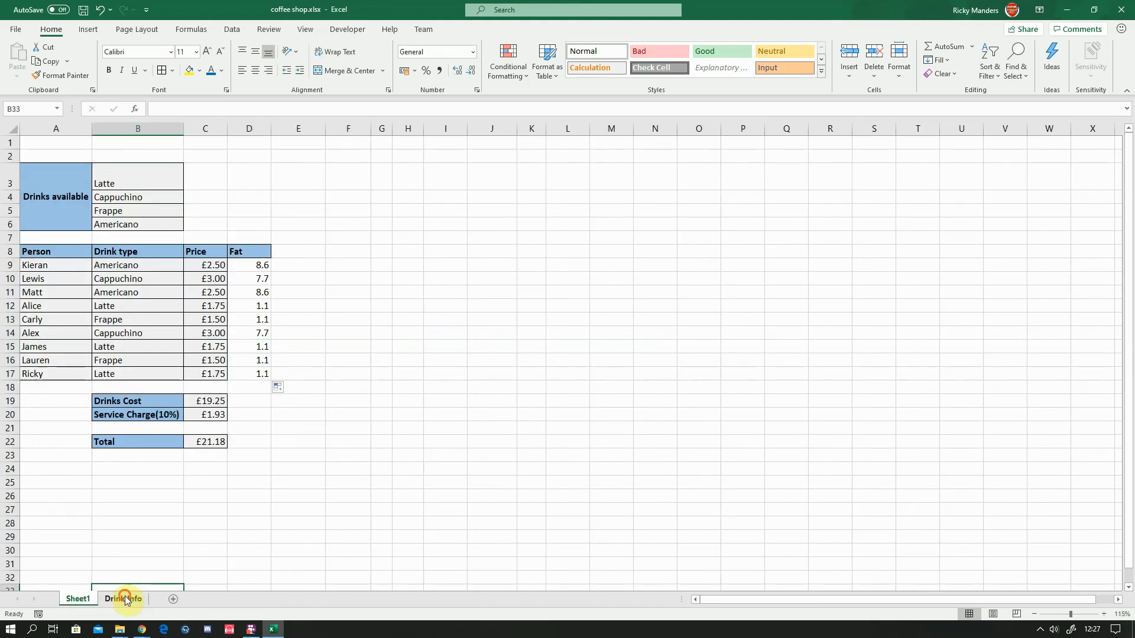
left_click(124, 597)
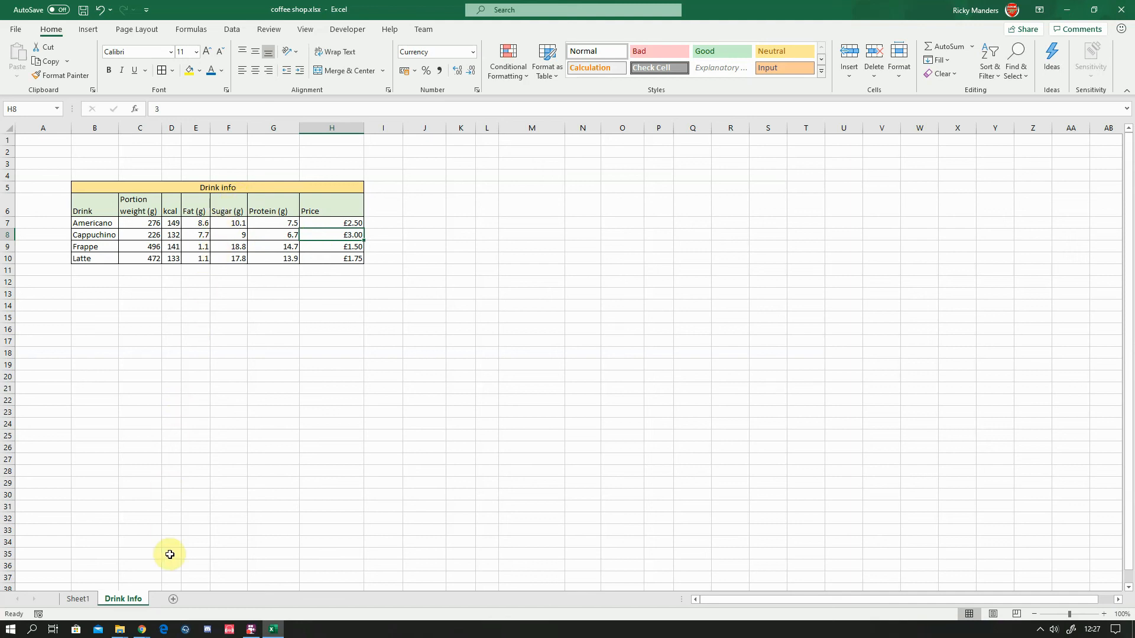
left_click(78, 599)
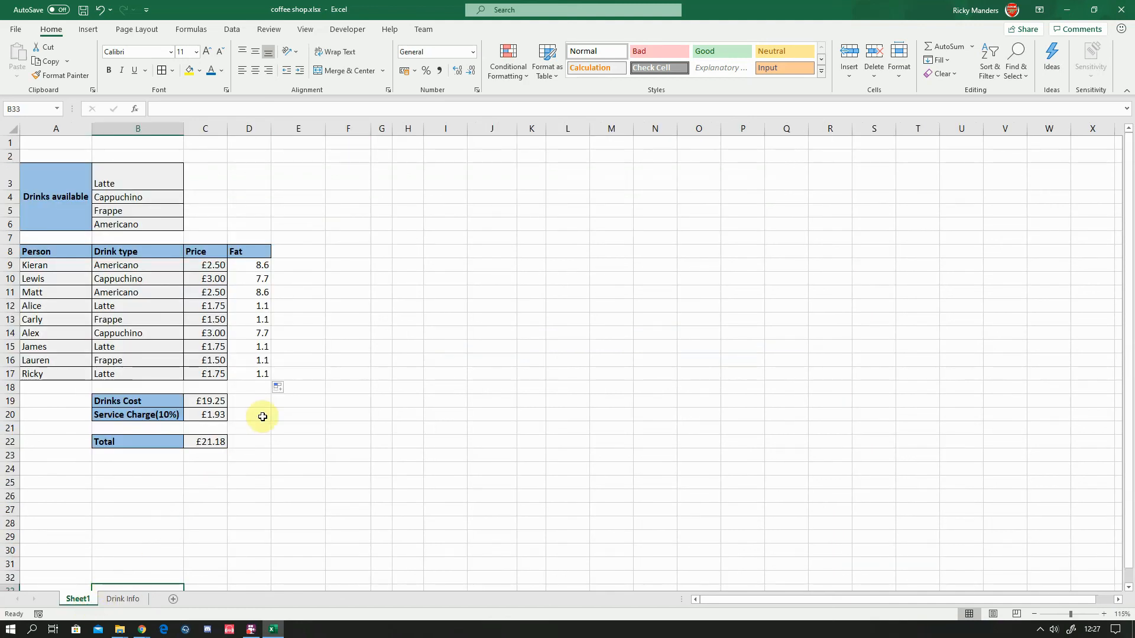
Step: Apply all borders to the Fat values in D9:D17
left_click_drag(263, 265, 263, 374)
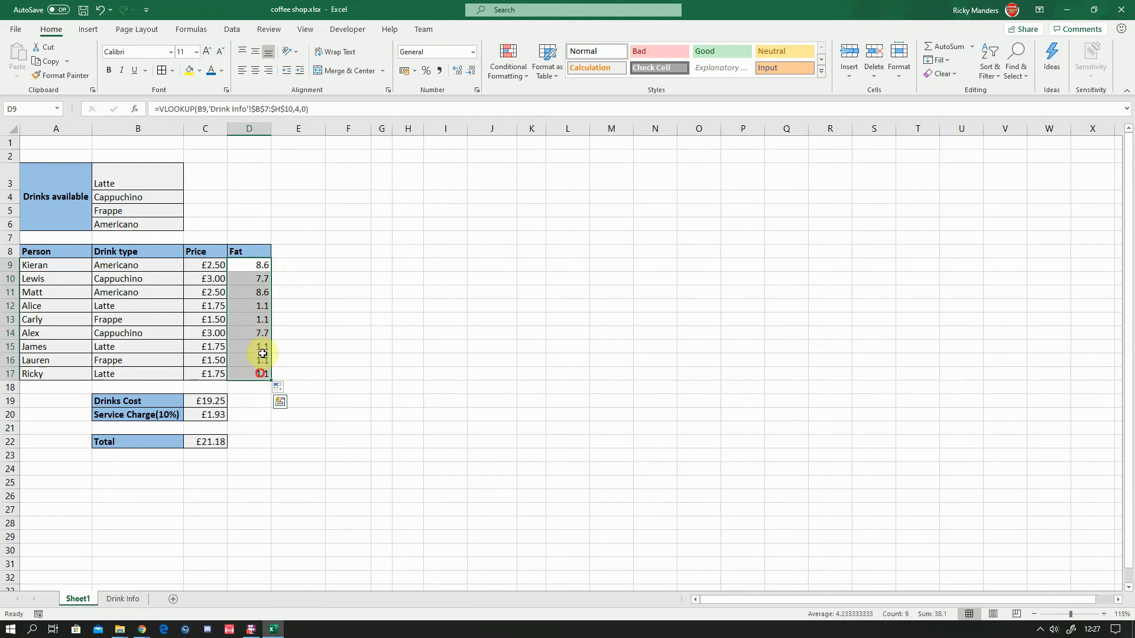
left_click(161, 71)
left_click(385, 424)
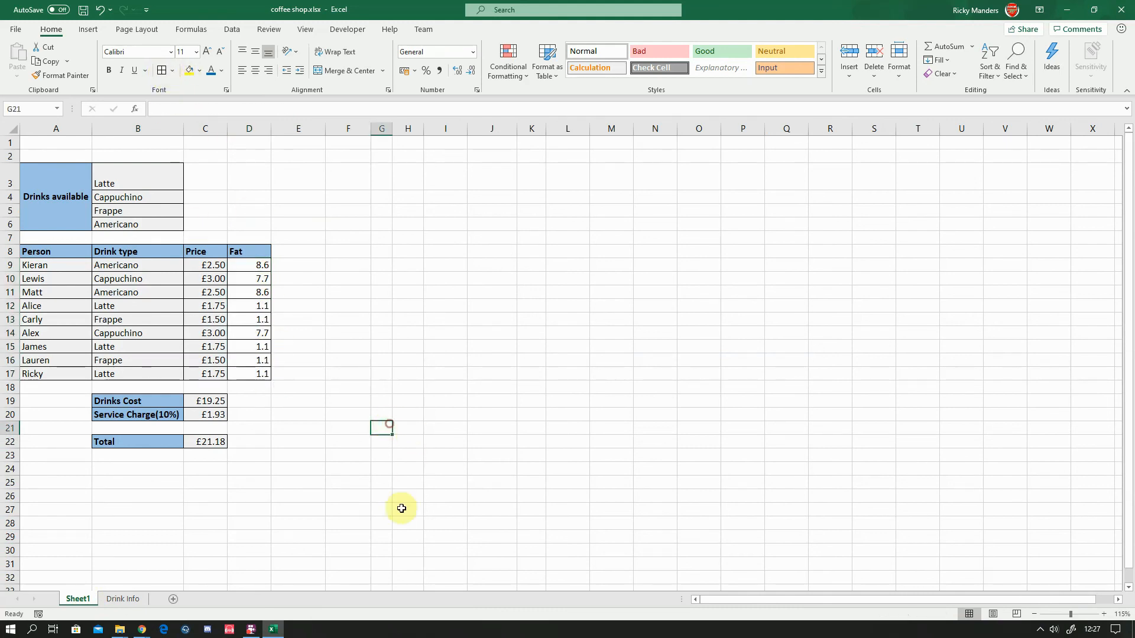
left_click(243, 442)
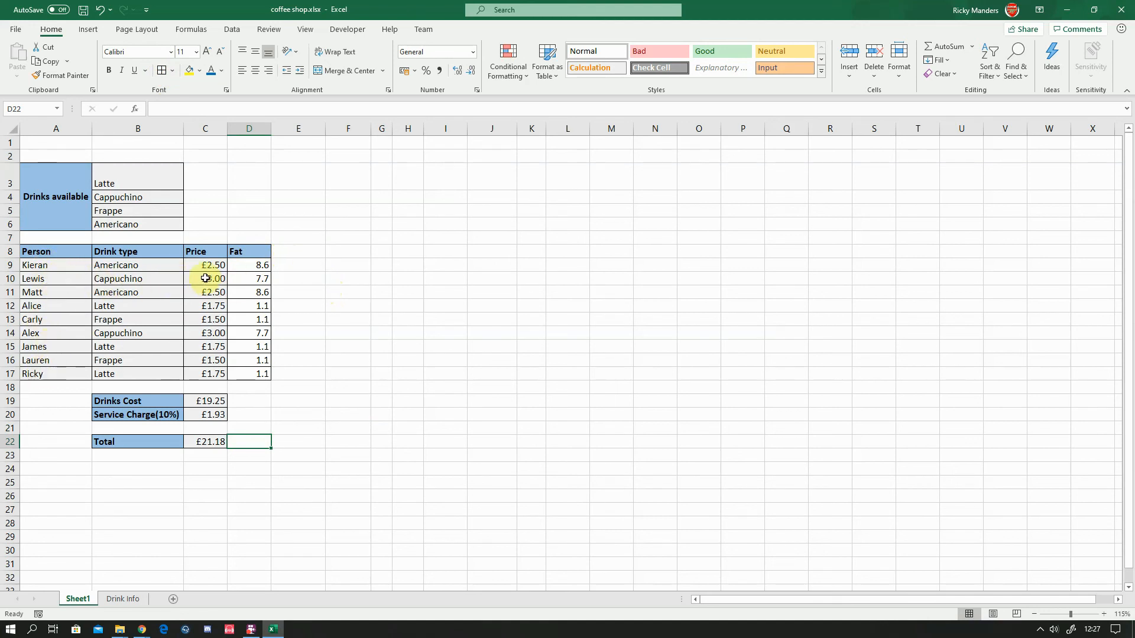
left_click(63, 267)
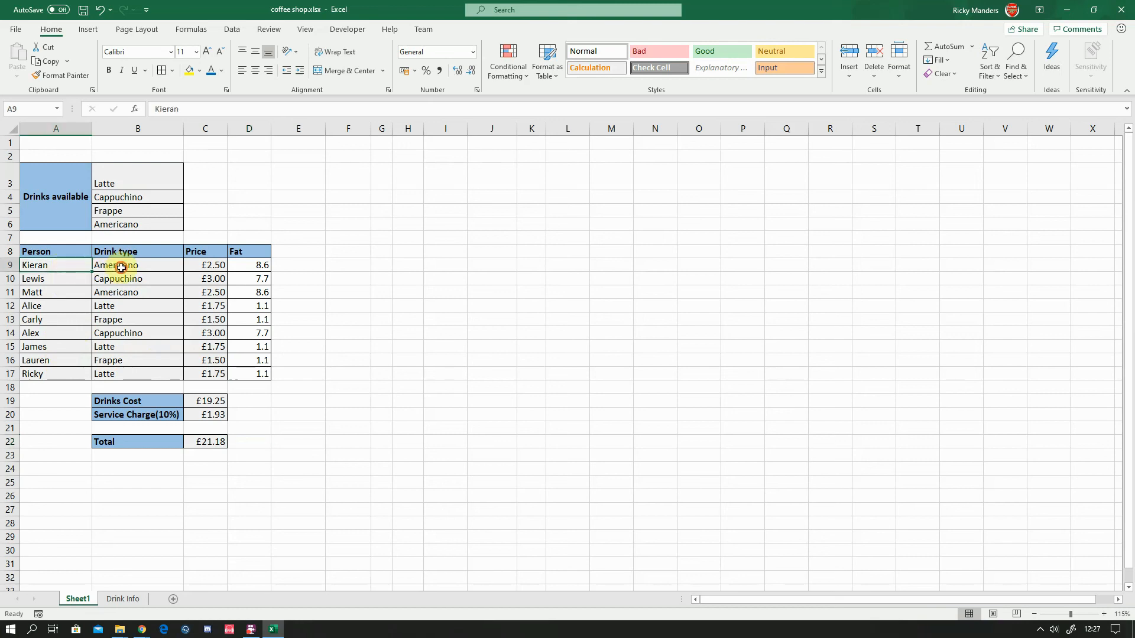
mouse_move(64, 266)
left_mouse_down()
mouse_move(240, 288)
mouse_move(236, 375)
mouse_move(239, 263)
mouse_move(58, 269)
left_mouse_up()
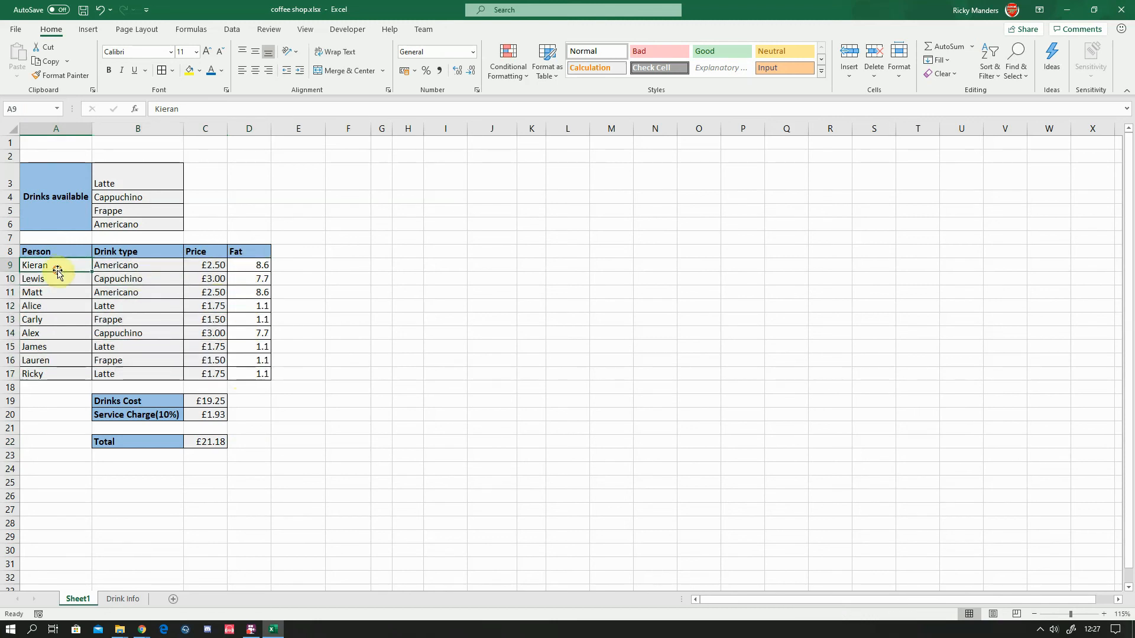
left_click(303, 267)
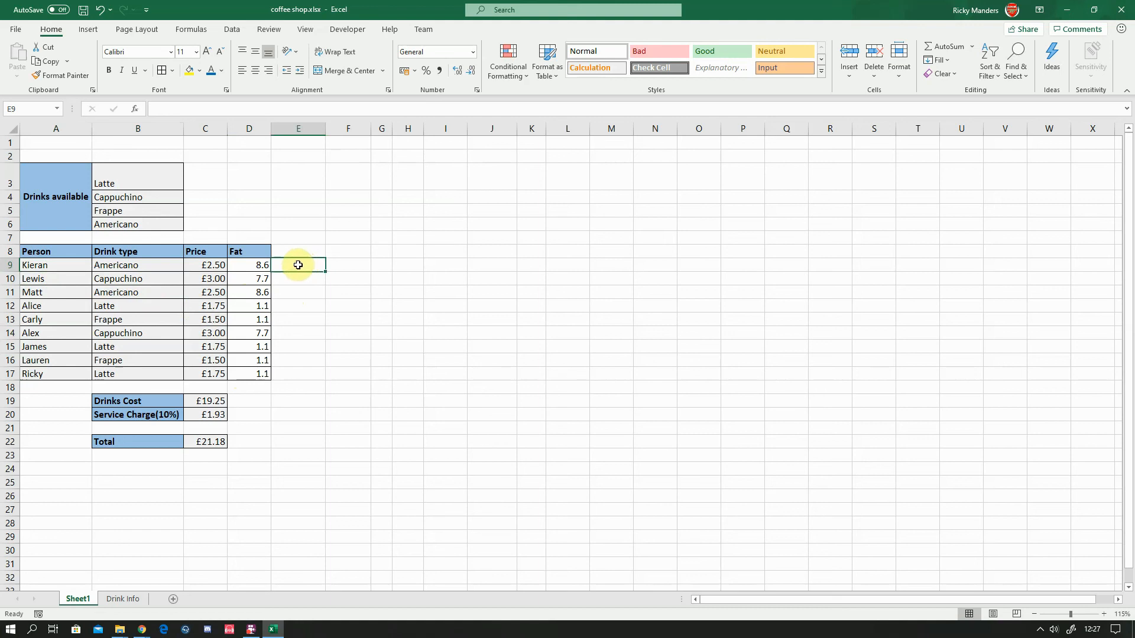
left_click(305, 402)
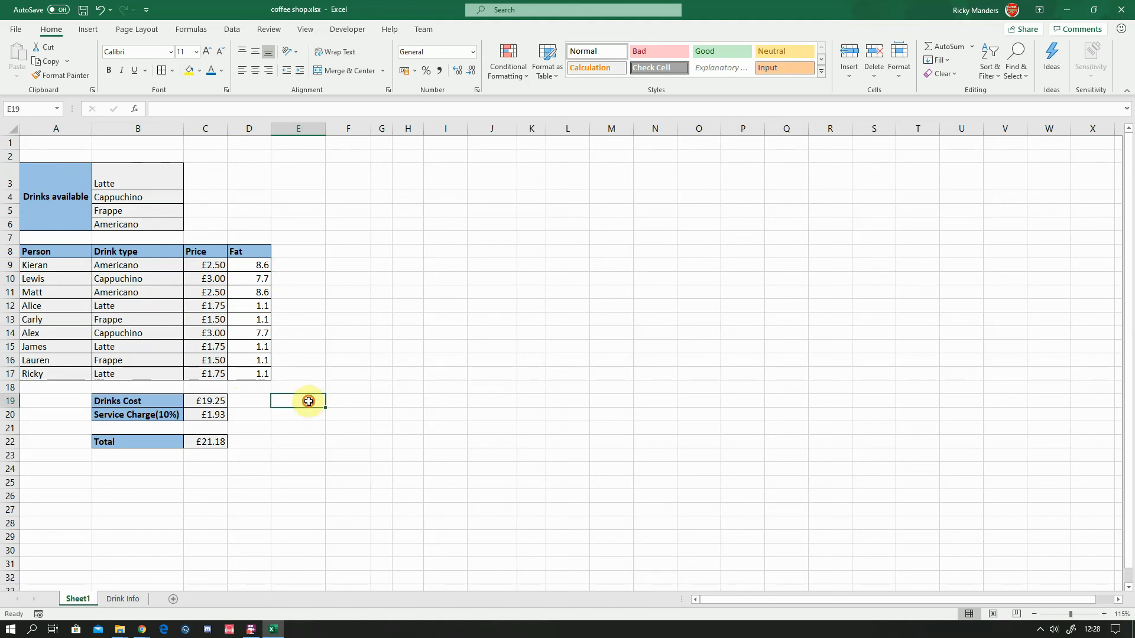
left_click(303, 409)
left_click_drag(303, 407, 303, 405)
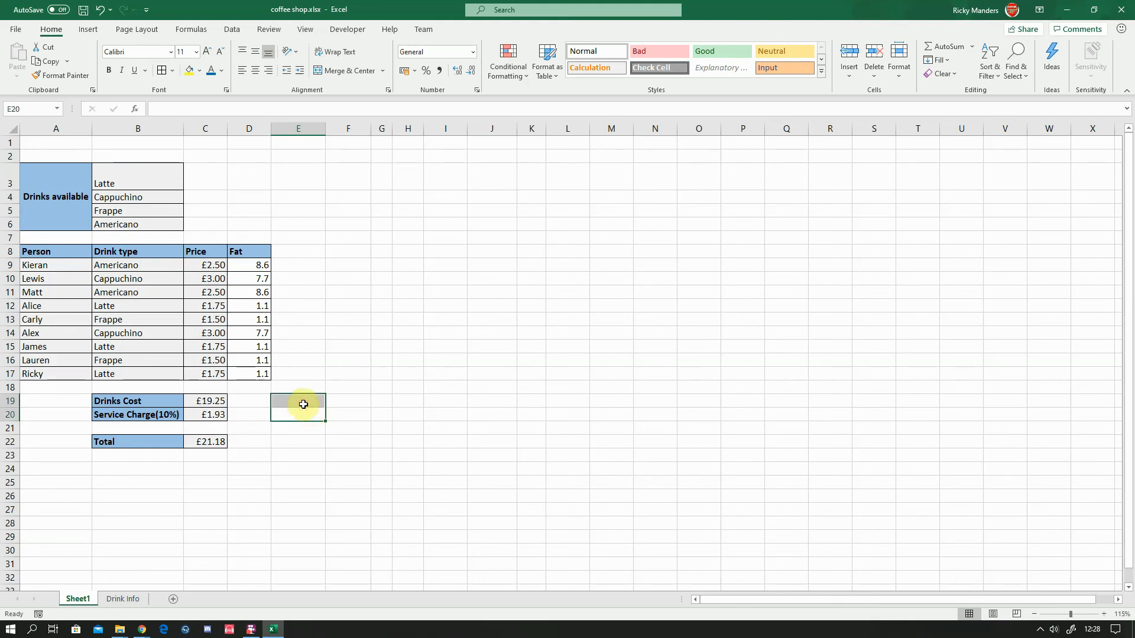
left_click(291, 442)
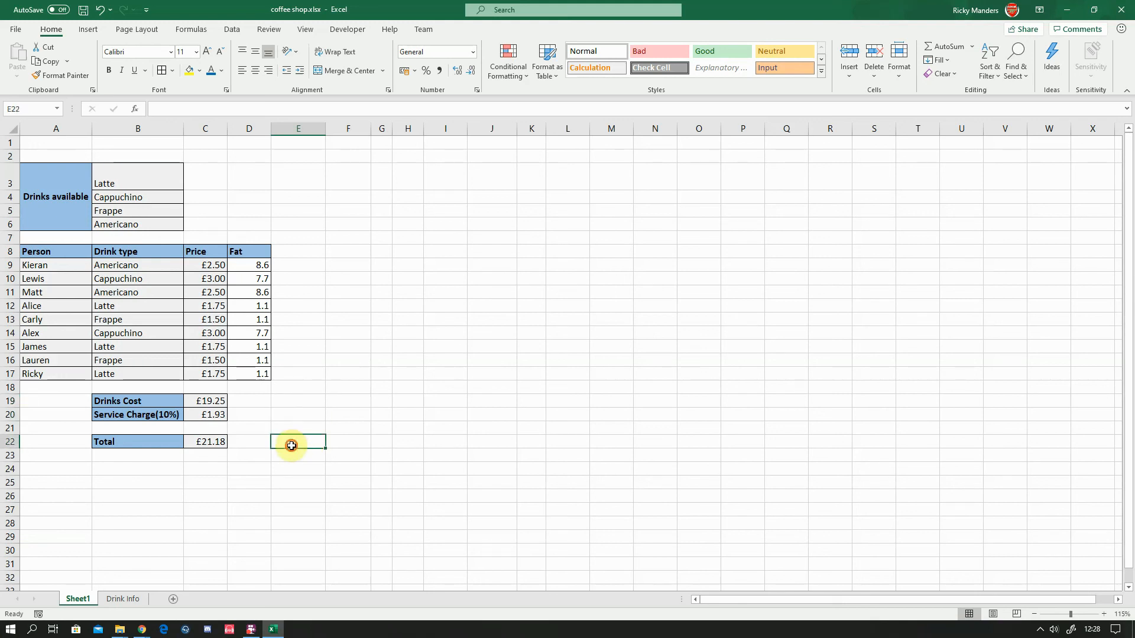
left_click_drag(297, 409, 295, 402)
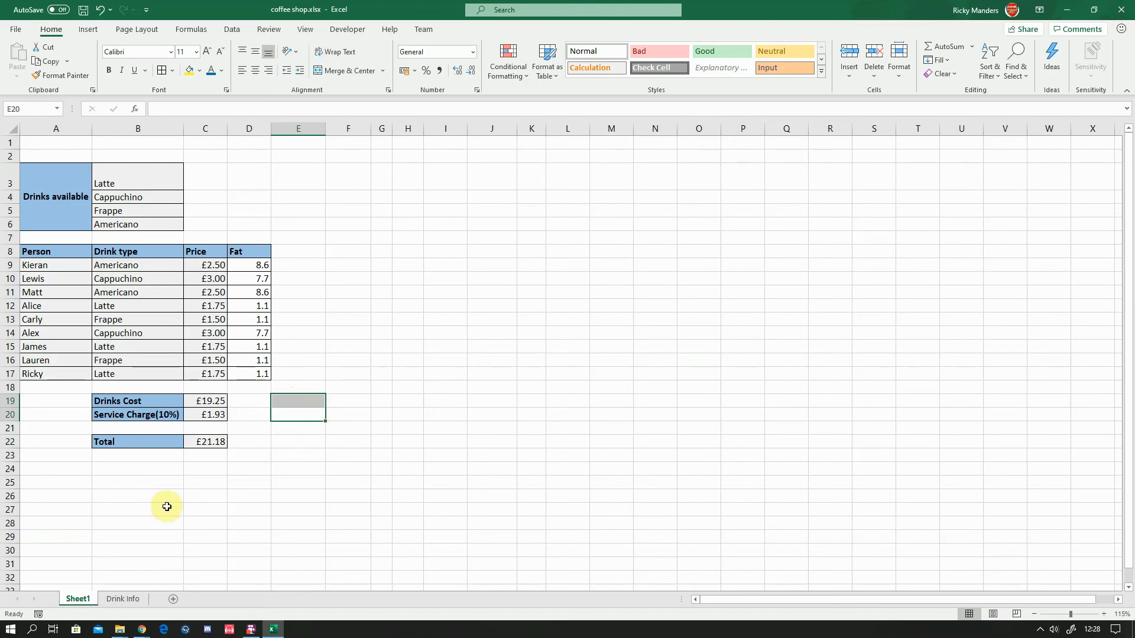